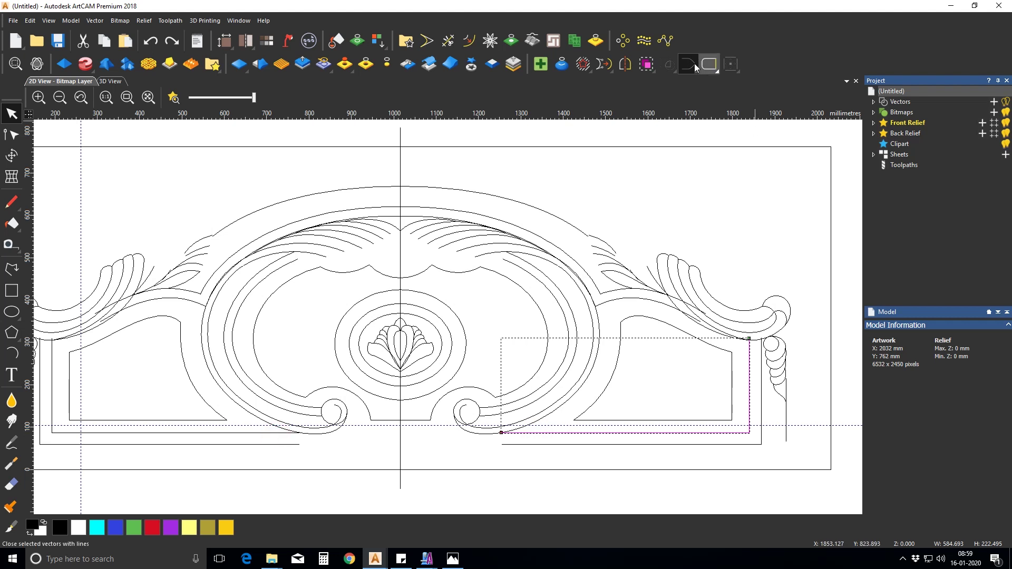
Close the gaps in the inner and outer frame outlines along the bottom by joining their left and right halves with straight lines.
left_click(272, 433, "shift")
left_click(688, 65)
left_click(687, 85)
left_click(513, 444)
left_click(297, 445, "shift")
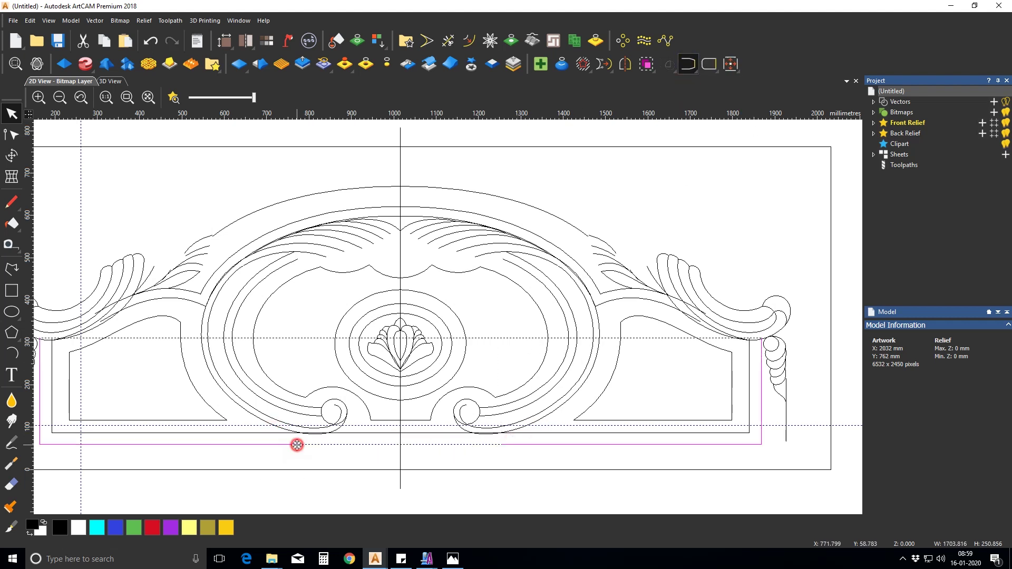
left_click(695, 67)
left_click(329, 458)
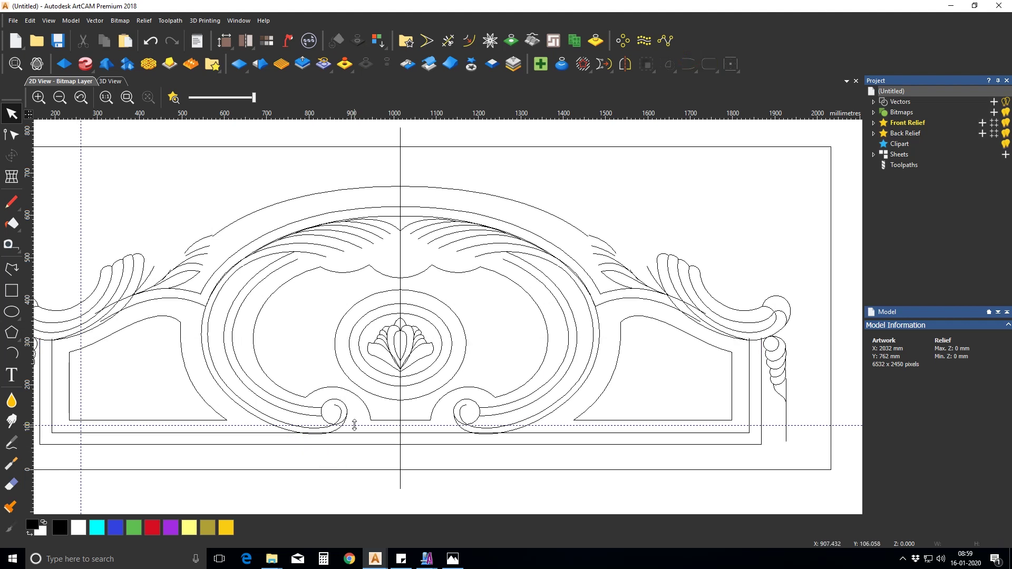
Inspect the nodes at the upper ends of the oval's left inner curves and check the headboard's reference photo.
left_click(342, 271)
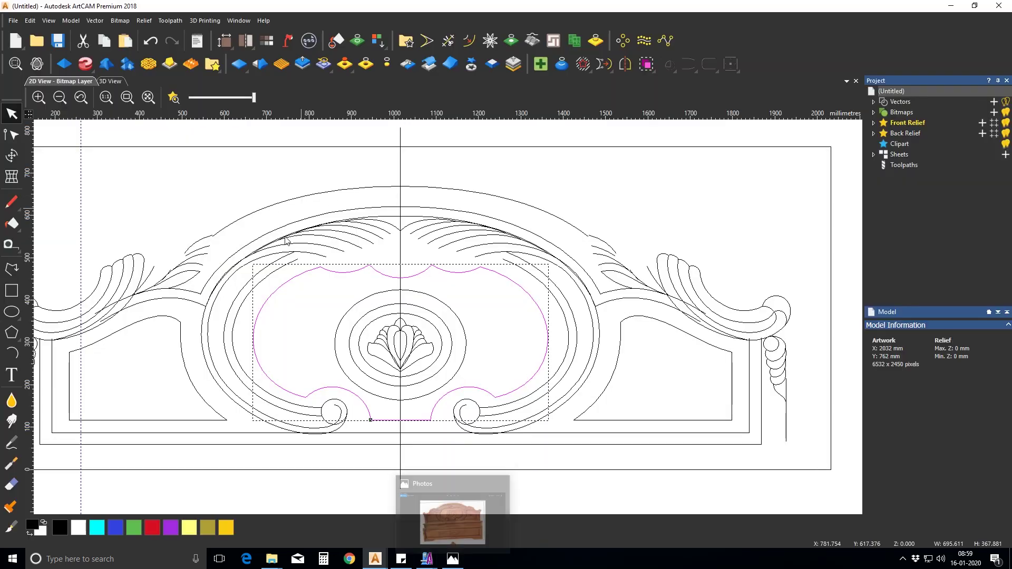
left_click(289, 261)
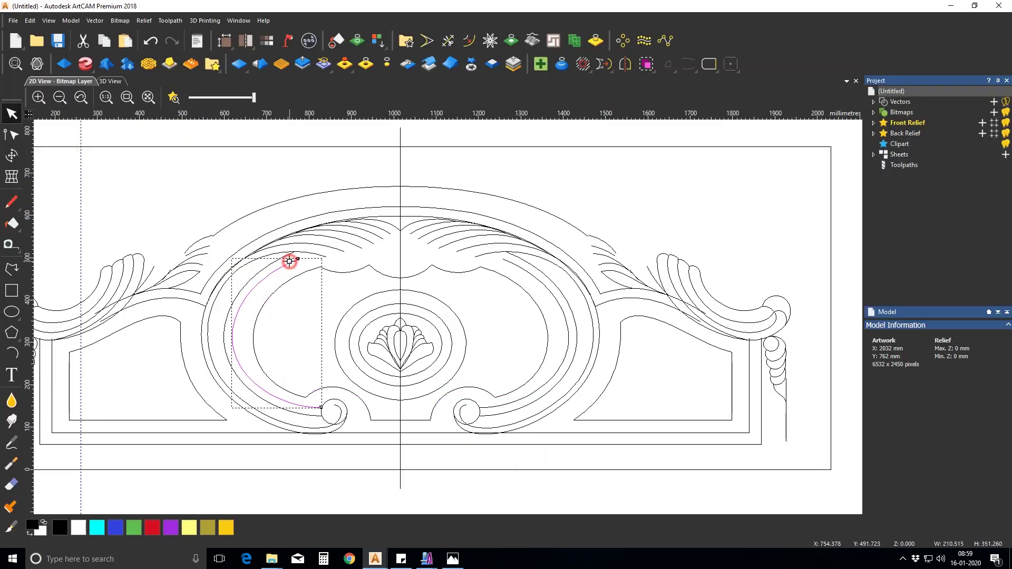
key("n")
scroll(304, 261, "up", 3)
left_click_drag(256, 242, 353, 192)
left_click(325, 239)
key("n")
scroll(394, 328, "down", 2)
scroll(435, 369, "down", 2)
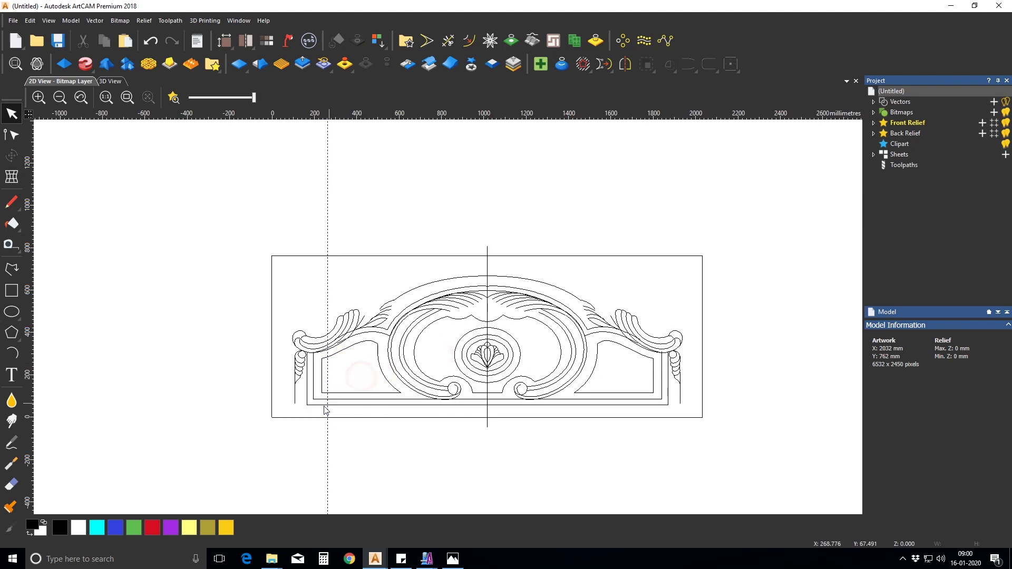
scroll(325, 409, "up", 3)
scroll(387, 335, "down", 2)
scroll(363, 251, "up", 1)
left_click(453, 559)
left_click(453, 558)
Measure the horizontal gap between the two left frame lines with a temporary line trimmed to them, and delete that line.
left_click(393, 465)
scroll(437, 439, "down", 2)
scroll(450, 353, "up", 1)
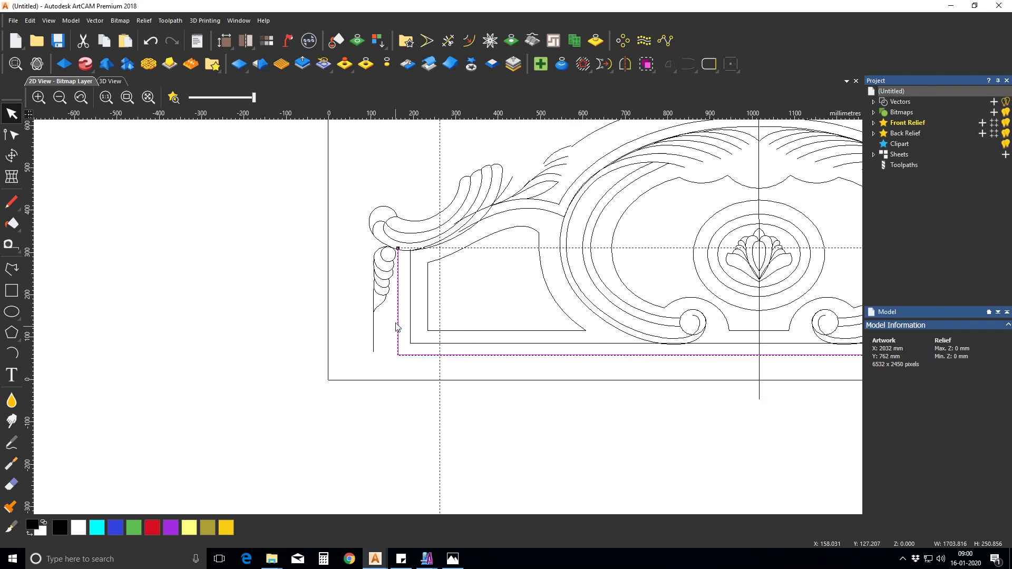
scroll(395, 320, "up", 1)
left_click(11, 269)
left_click(436, 315)
left_click(390, 314)
right_click(391, 315)
left_click(448, 41)
left_click(433, 315)
left_click(392, 315)
key("Escape")
left_click(417, 316)
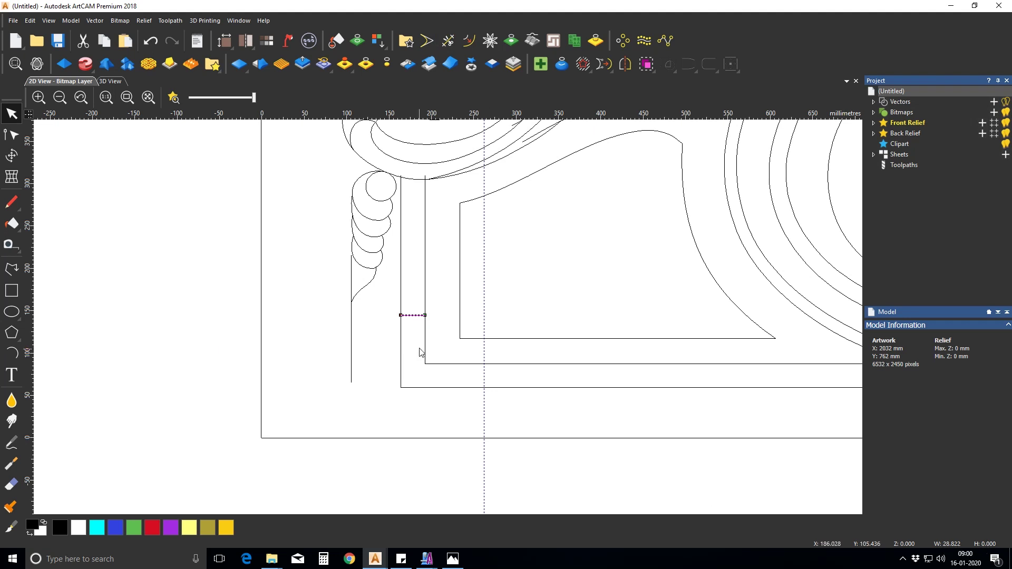
key("Delete")
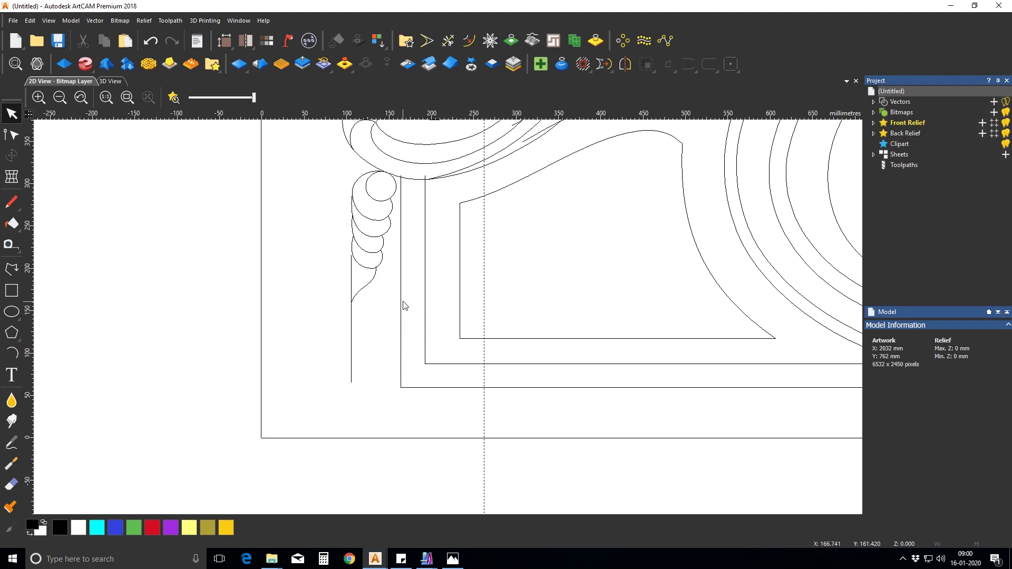
Measure the horizontal gap between the inner frame line and the left panel with a polyline trimmed to both edges.
left_click(426, 287)
scroll(513, 280, "down", 1)
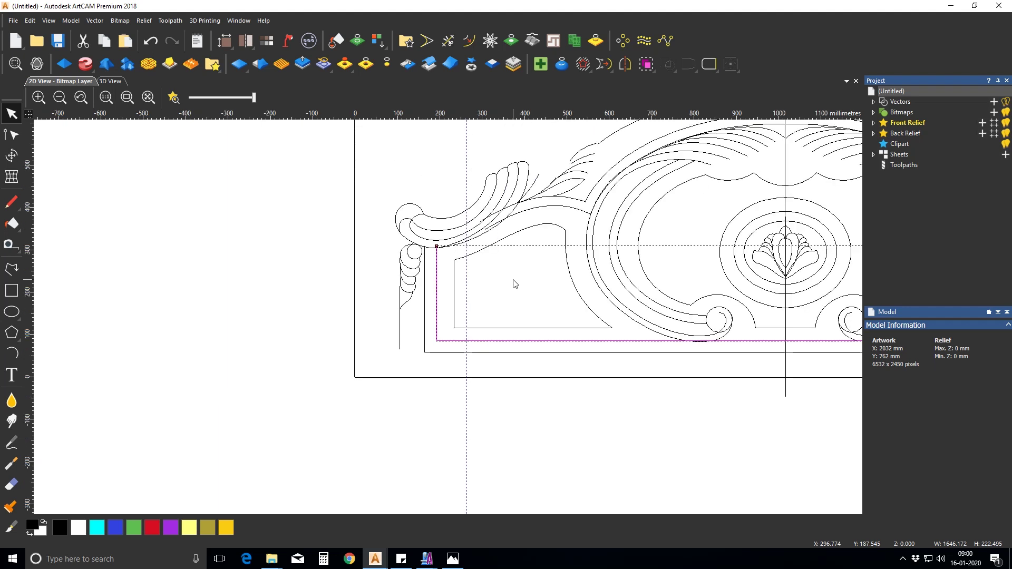
left_click(513, 280)
scroll(489, 322, "up", 1)
left_click(9, 272)
left_click(372, 273)
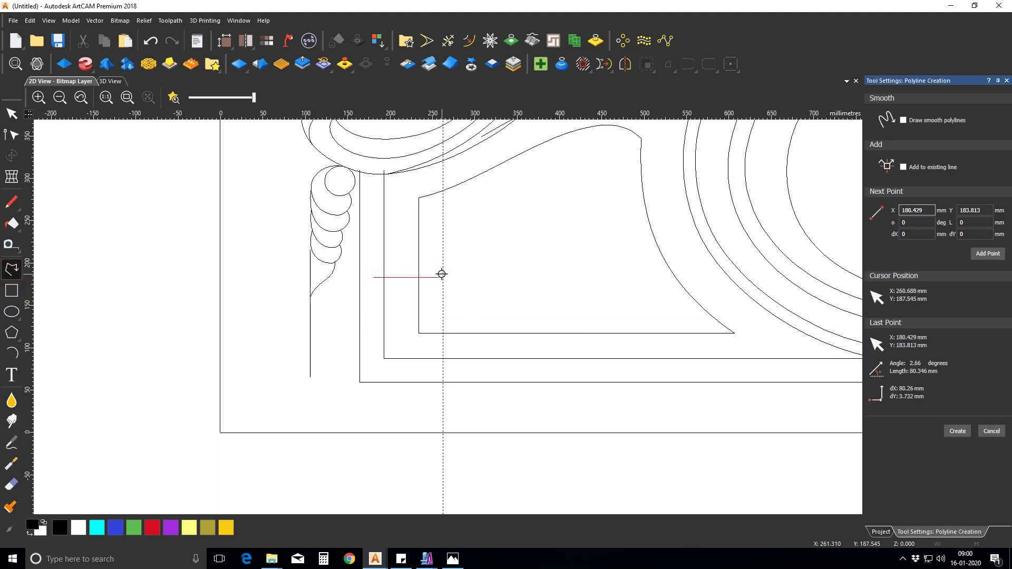
left_click(443, 274)
key("Escape")
left_click(448, 41)
left_click(433, 278)
left_click(379, 276)
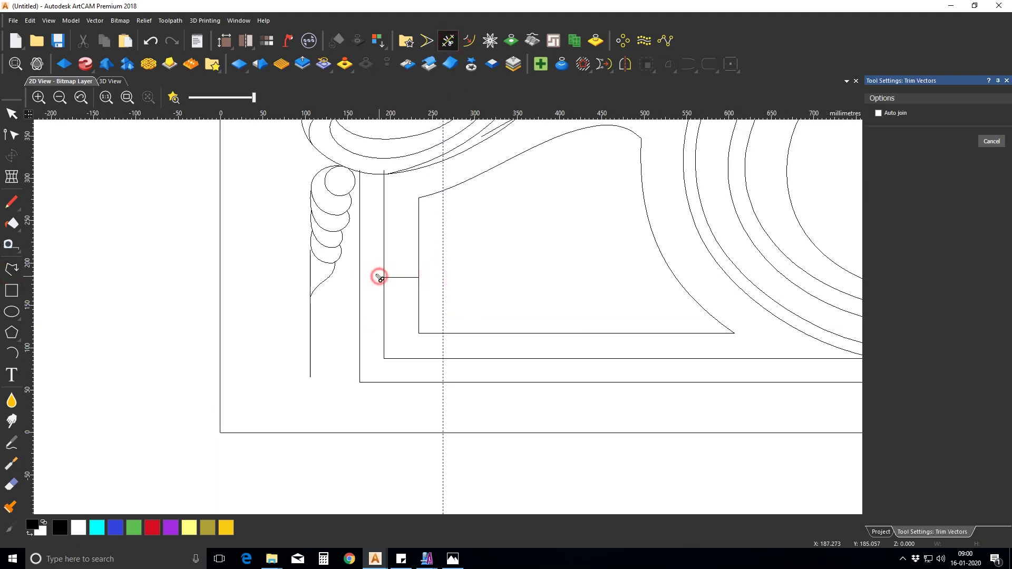
key("Escape")
Measure the vertical gap between the left panel's bottom edge and the inner frame line with a polyline trimmed to both.
left_click(12, 269)
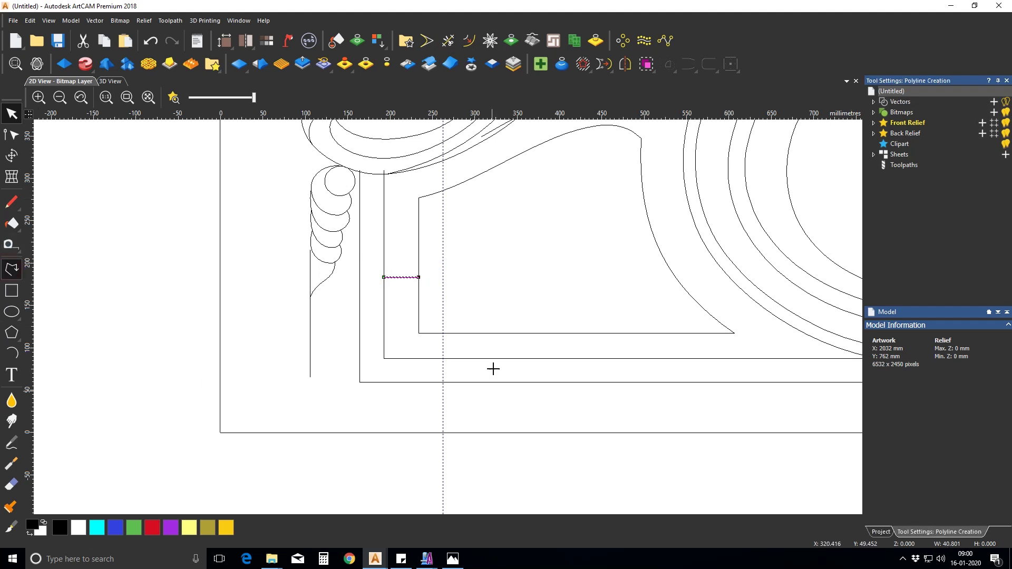
left_click(492, 326)
left_click(492, 368)
right_click(492, 368)
left_click(448, 40)
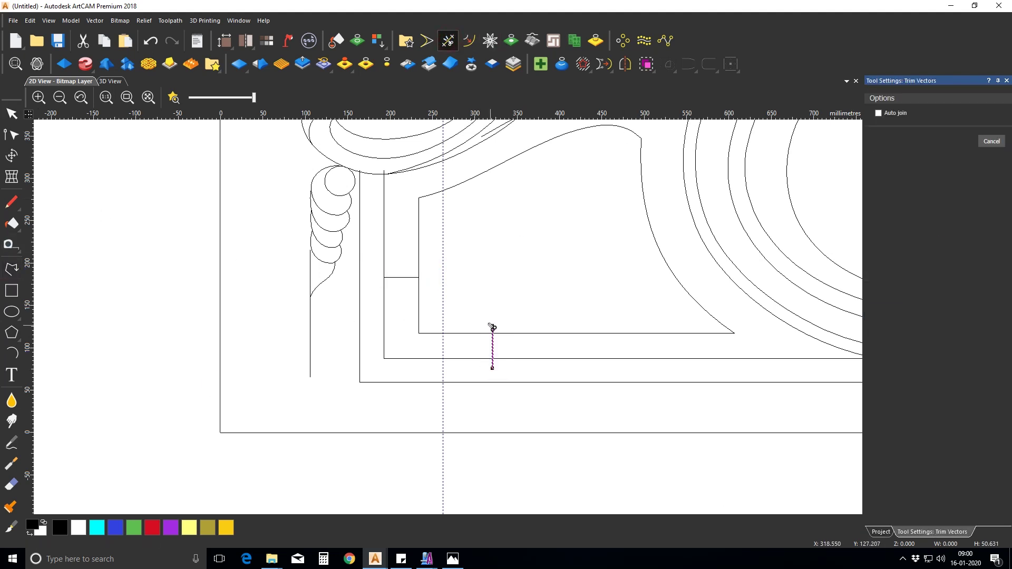
left_click(491, 325)
left_click(492, 366)
key("Escape")
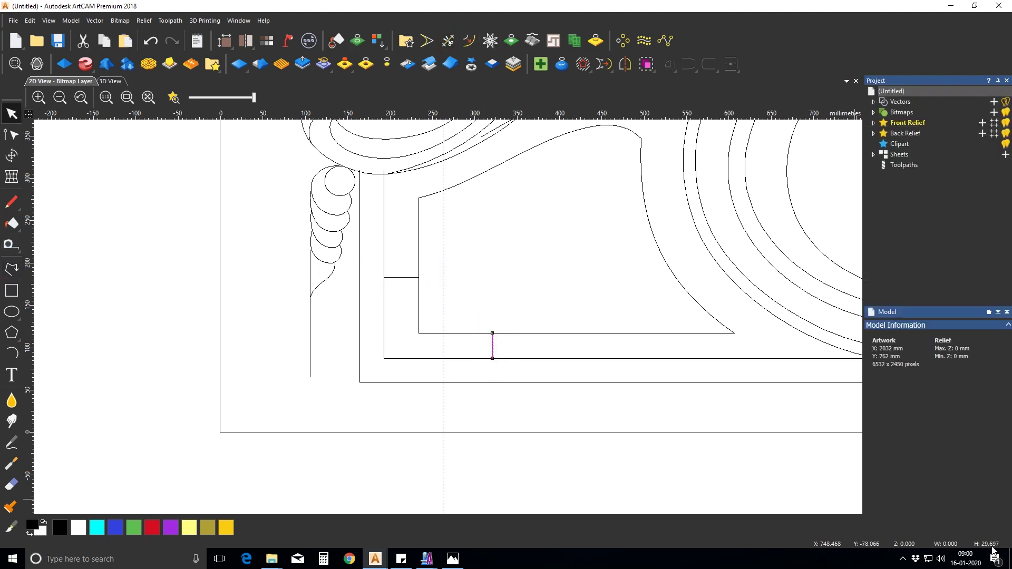
Offset the inner frame line 40 mm outwards/right with sharp corners.
left_click(384, 258)
left_click(468, 41)
left_click(933, 113)
type("40")
left_click(993, 516)
left_click(410, 343)
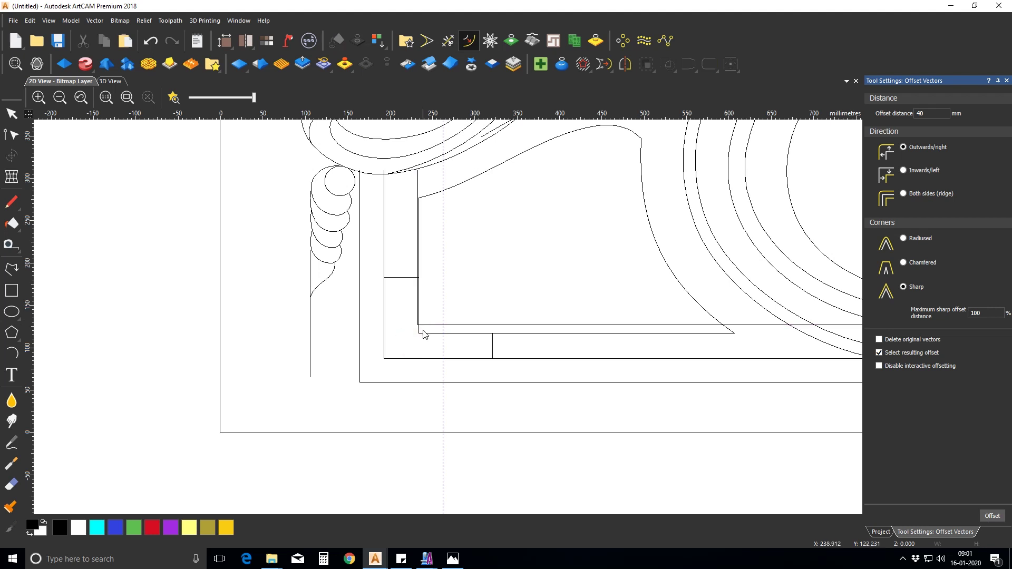
key("Escape")
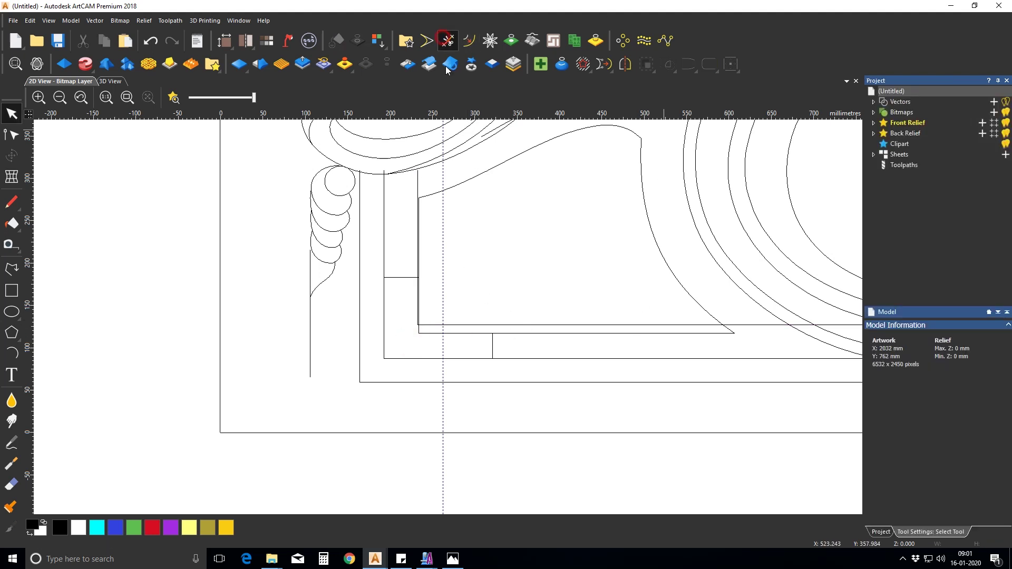
Trim away the left panel's old bottom edge below the offset line.
left_click(448, 41)
left_click(637, 333)
left_click(430, 333)
scroll(420, 195, "up", 2)
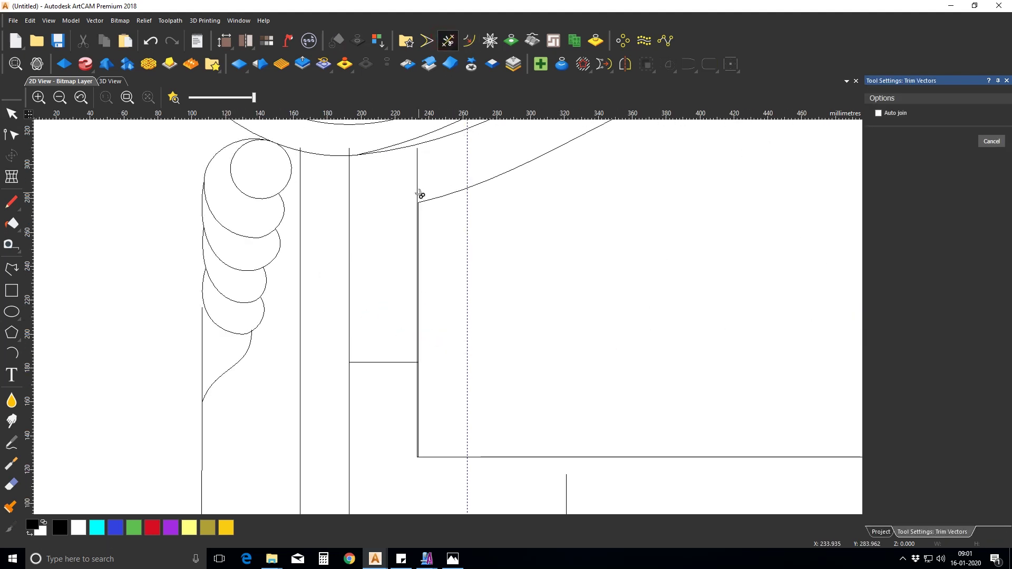
Nudge the three nodes of the left panel's vertical edge slightly left past the offset frame line.
key("Escape")
left_click(419, 200)
key("n")
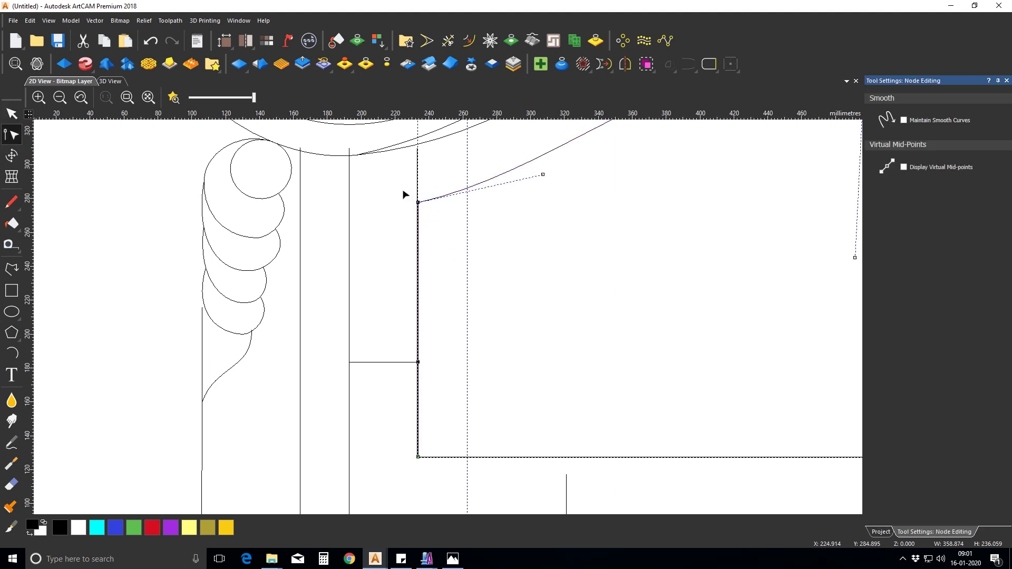
left_click_drag(402, 346, 433, 377, "shift")
left_click_drag(409, 433, 455, 460, "shift")
key("Left")
key("Left")
key("Left")
key("Left")
key("Left")
key("Left")
key("Left")
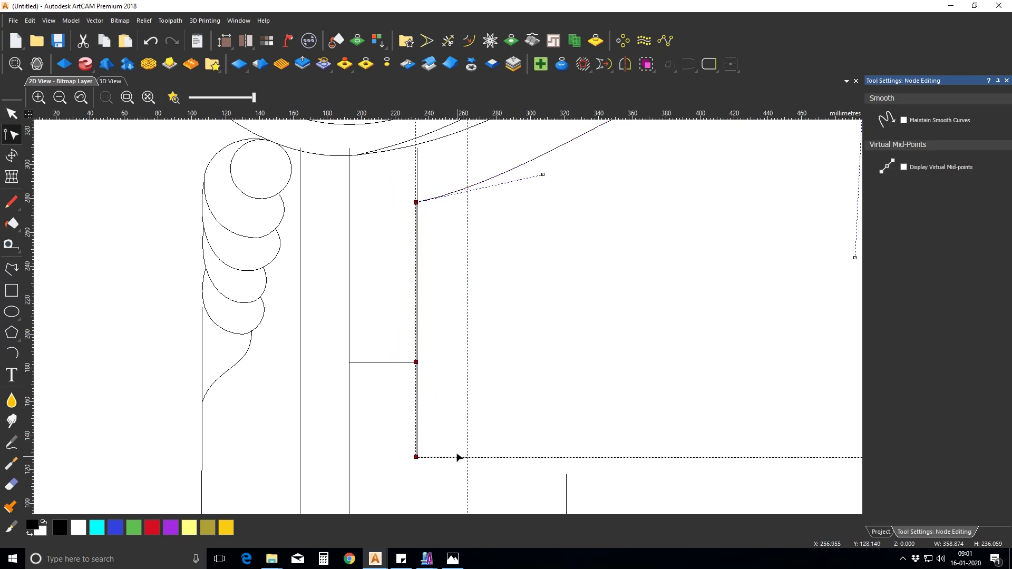
Trim the offset line where it extends above the left panel's upper corner and beyond its lower-right corner.
left_click(448, 41)
scroll(409, 219, "up", 2)
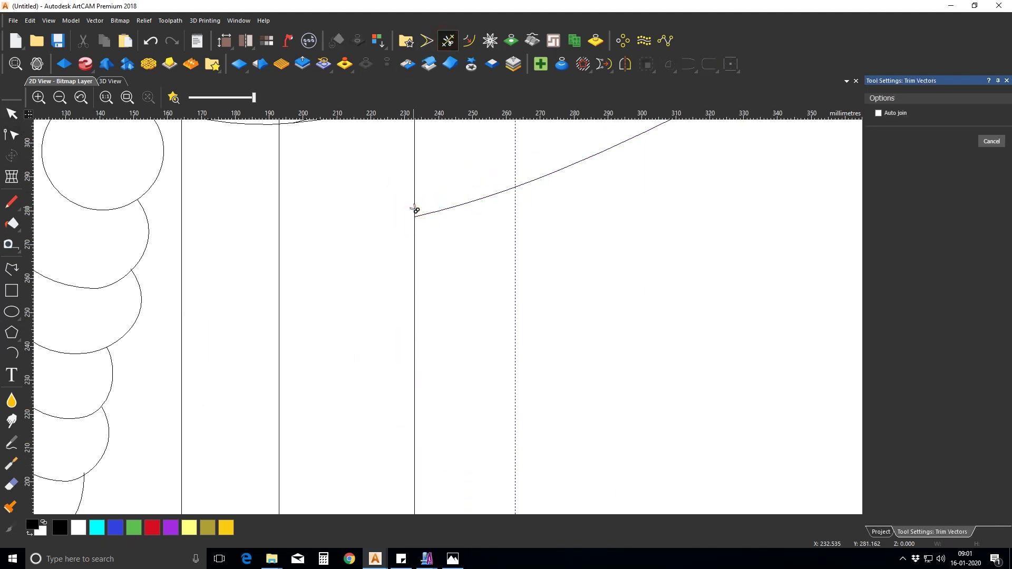
scroll(437, 274, "down", 4)
key("Escape")
left_click(440, 346)
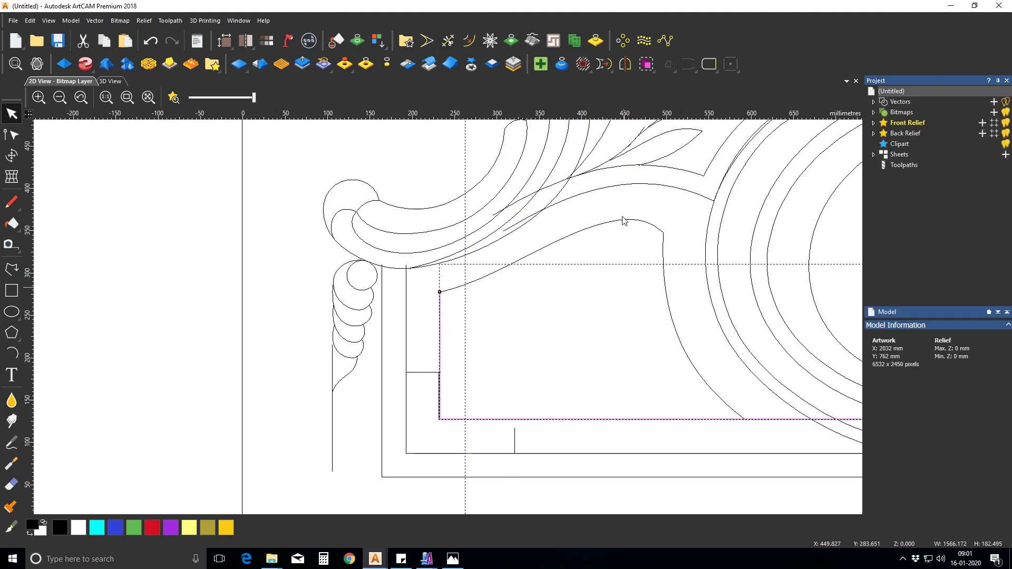
left_click(447, 41)
left_click(766, 419)
key("Escape")
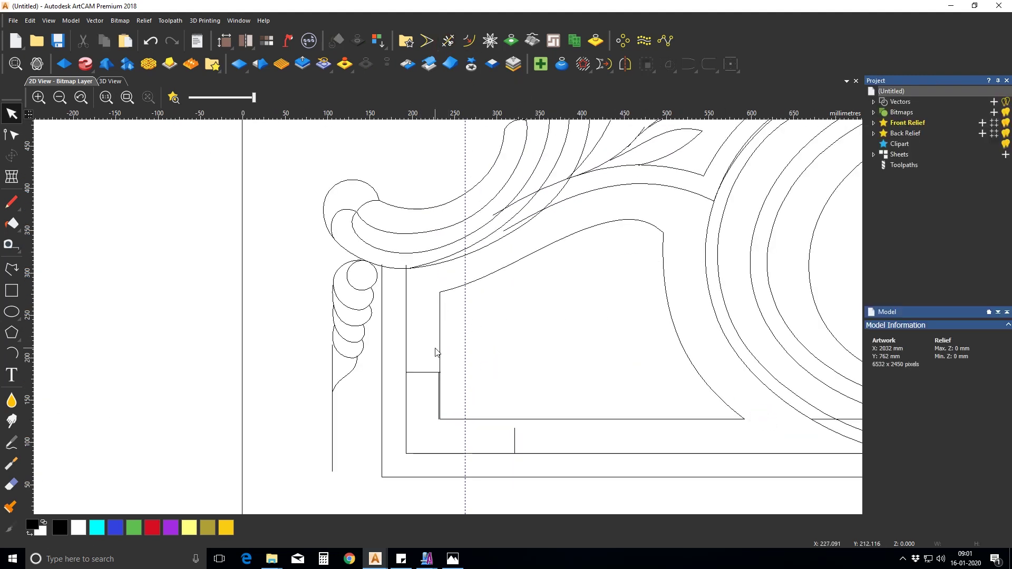
Join the trimmed offset line to the left panel's curved outline to form one closed vector.
left_click(440, 328)
left_click(498, 270, "shift")
mouse_move(692, 67)
left_click(687, 128)
Delete the measuring lines and the leftover piece of the left panel's old vertical edge.
left_click_drag(495, 400, 568, 484)
key("Delete")
left_click_drag(405, 361, 477, 408)
key("Delete")
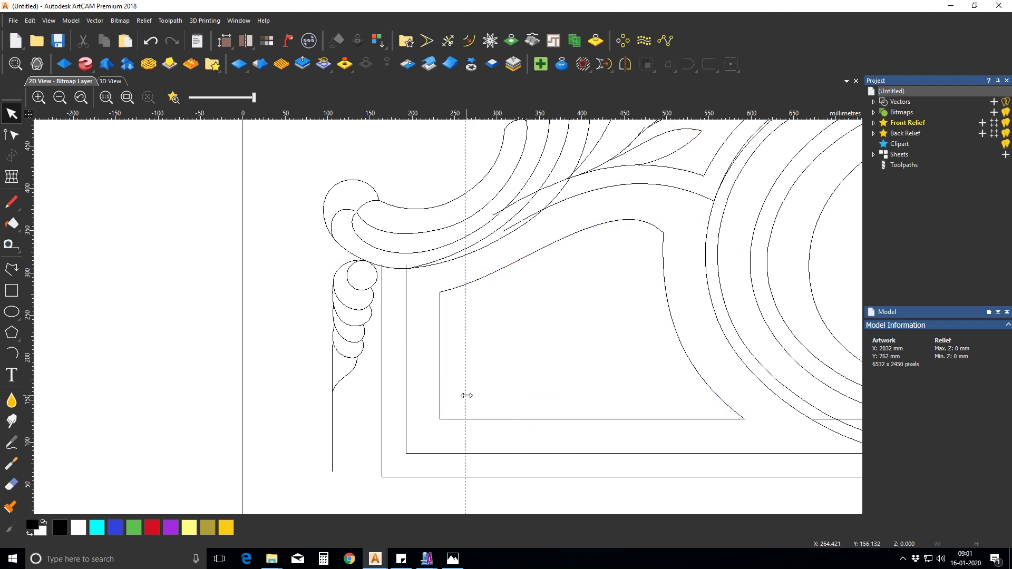
Add a round shape relief to the left panel with an 80 degree angle, limited to a height of 14 mm.
scroll(554, 314, "down", 2)
scroll(659, 373, "down", 2)
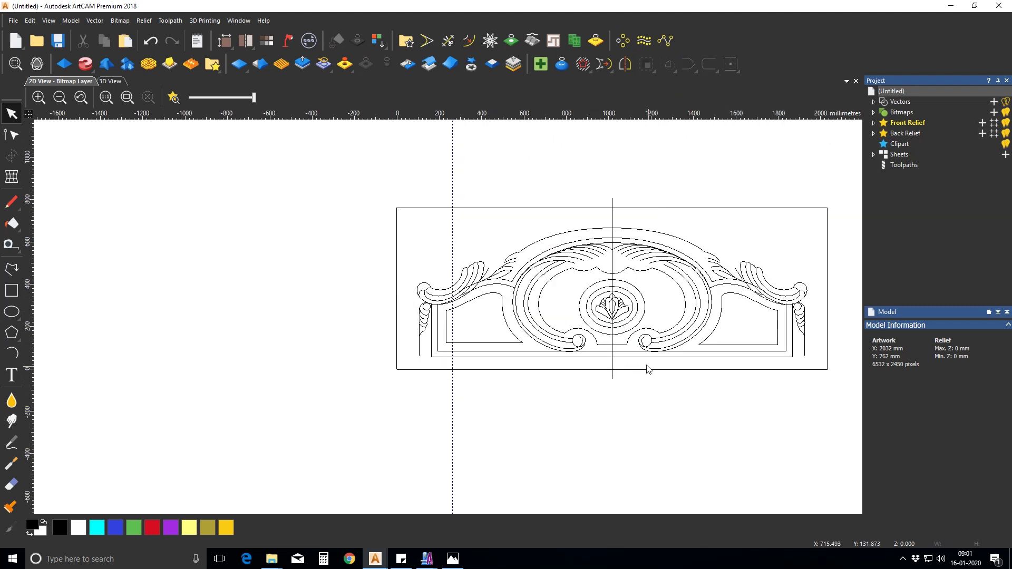
scroll(481, 340, "up", 2)
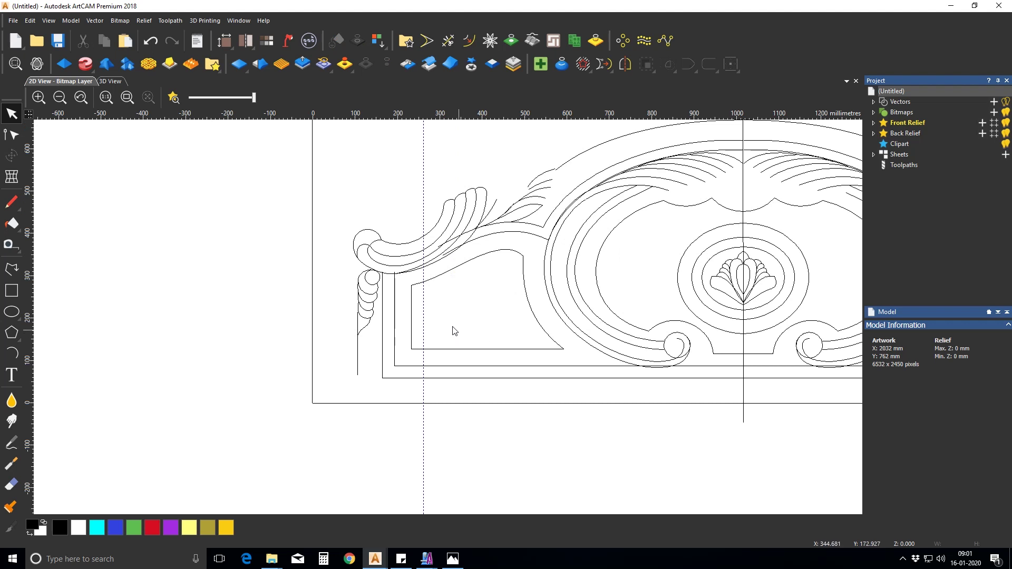
left_click(464, 271)
mouse_move(466, 559)
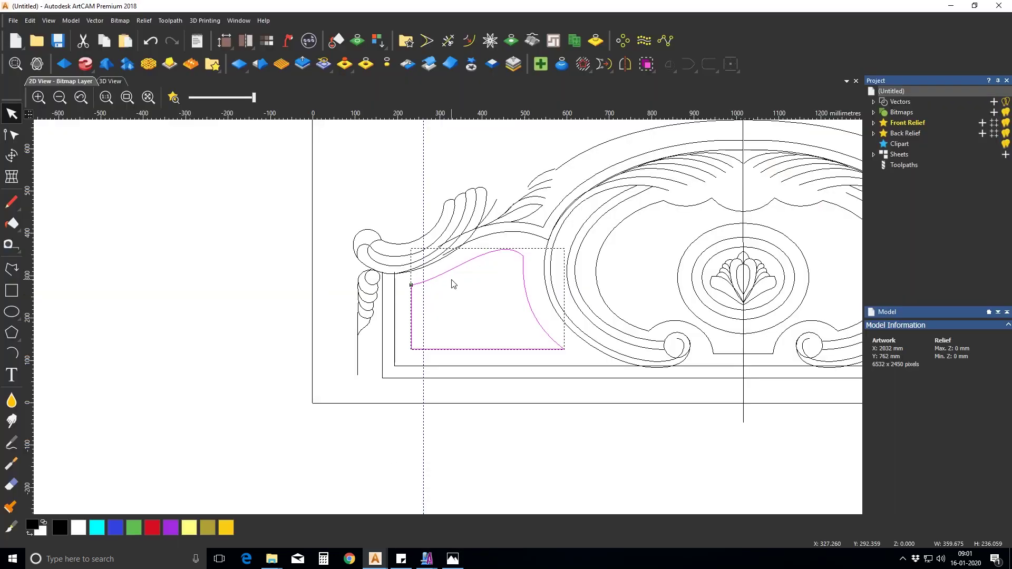
double_click(454, 282)
left_click(892, 119)
type("80")
left_click(885, 314)
left_click(900, 354)
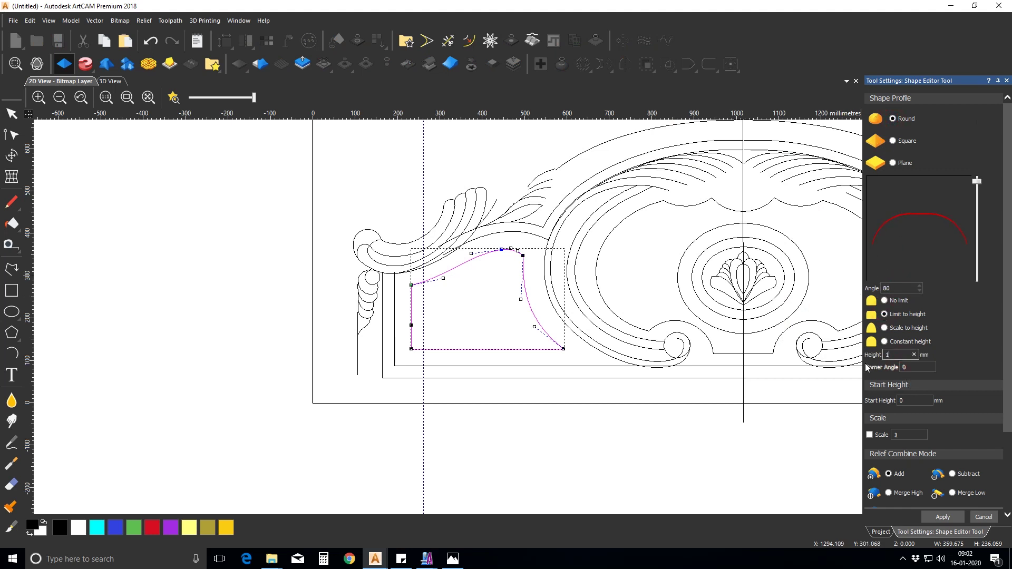
key("Return")
left_click(942, 517)
left_click(535, 439)
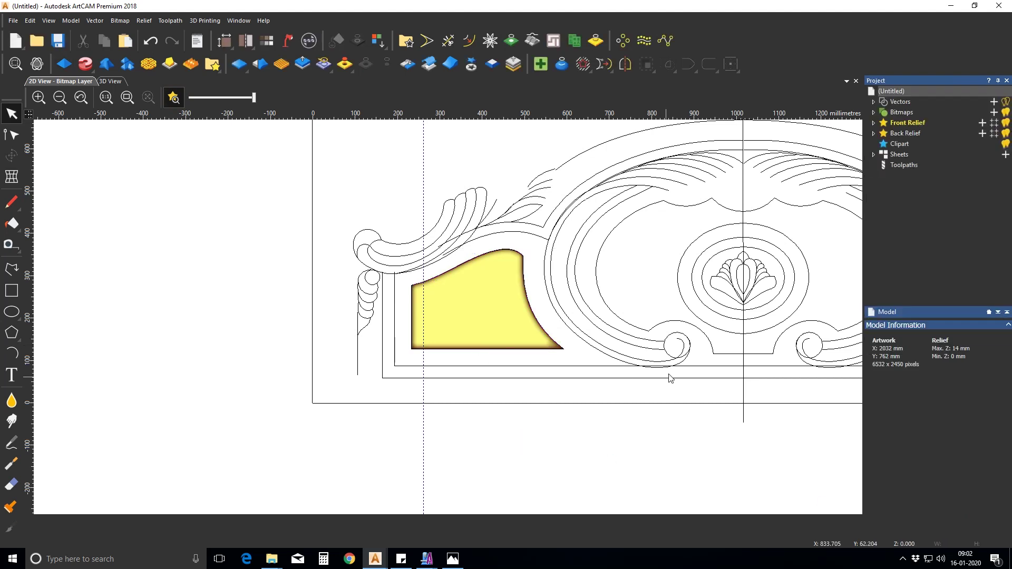
Move the inner frame line's bottom nodes down until the line touches the lowest point of the oval's scroll curve.
left_click(573, 365)
key("n")
scroll(647, 361, "down", 1)
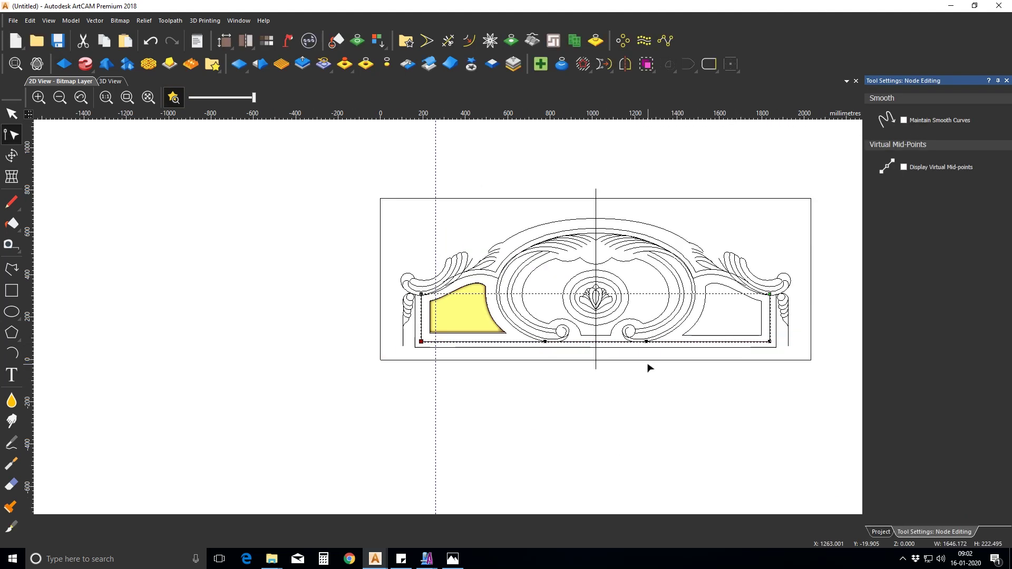
scroll(648, 361, "up", 1)
scroll(648, 318, "down", 2)
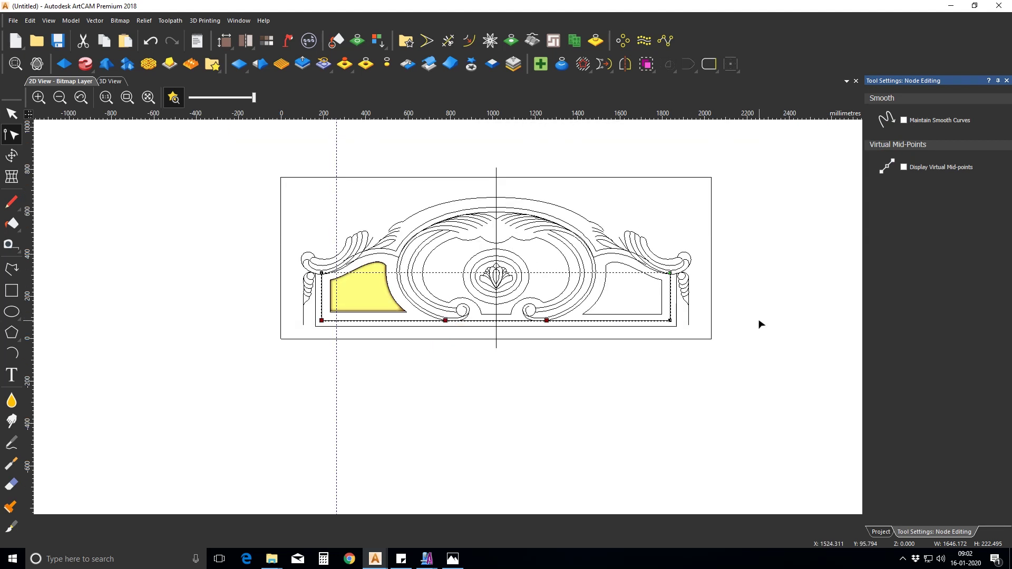
scroll(499, 318, "up", 5)
scroll(377, 337, "up", 3)
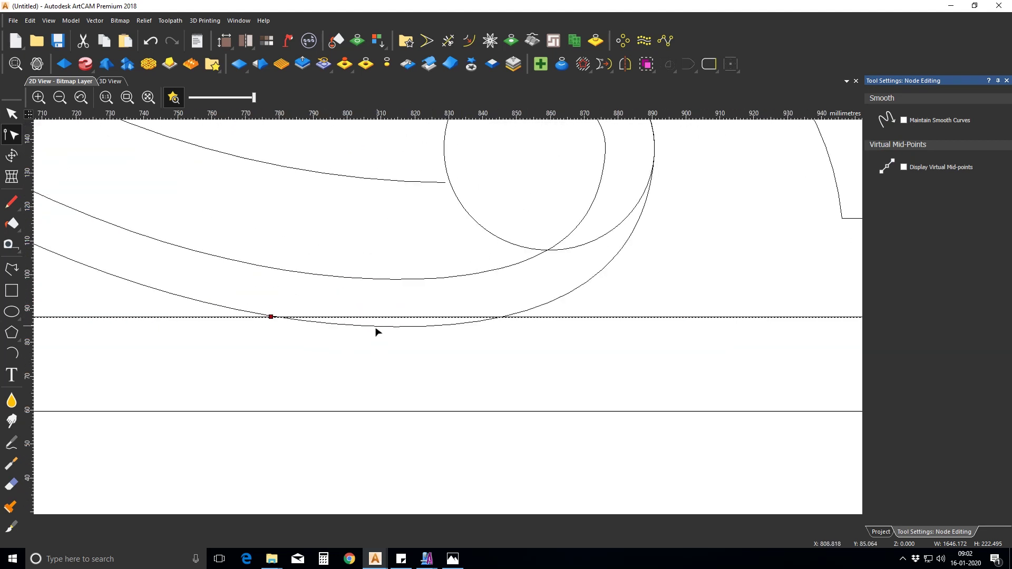
scroll(412, 337, "up", 3)
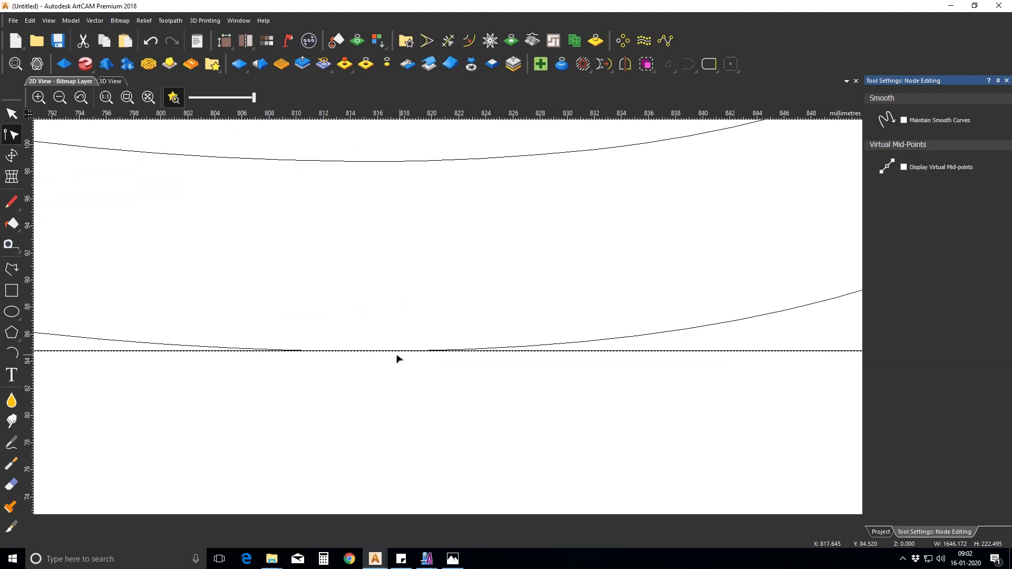
key("Escape")
scroll(296, 357, "down", 10)
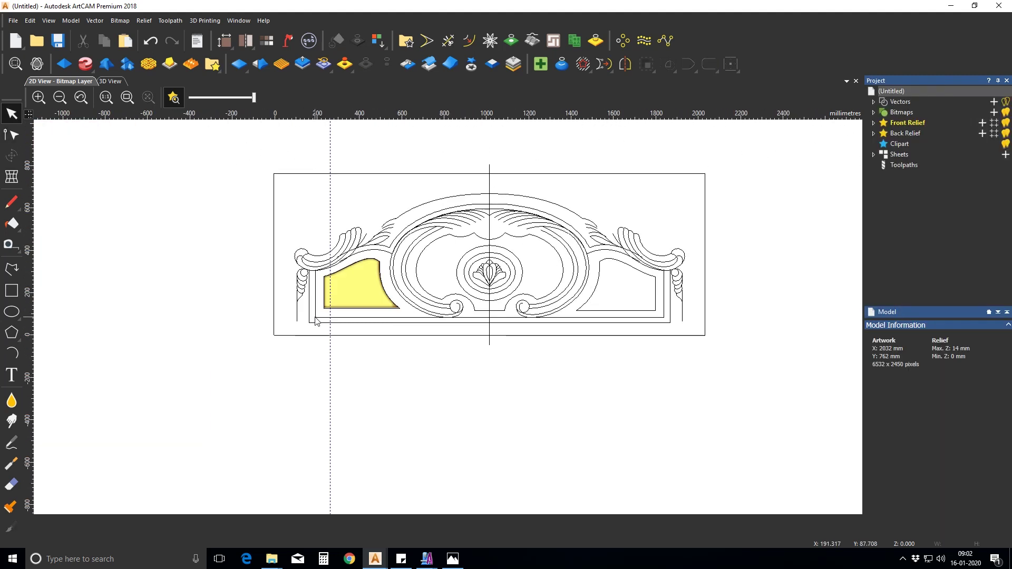
Draw a vertical measuring line about 58 mm long across the two bottom frame lines below the left panel.
left_click(315, 321)
scroll(319, 326, "up", 2)
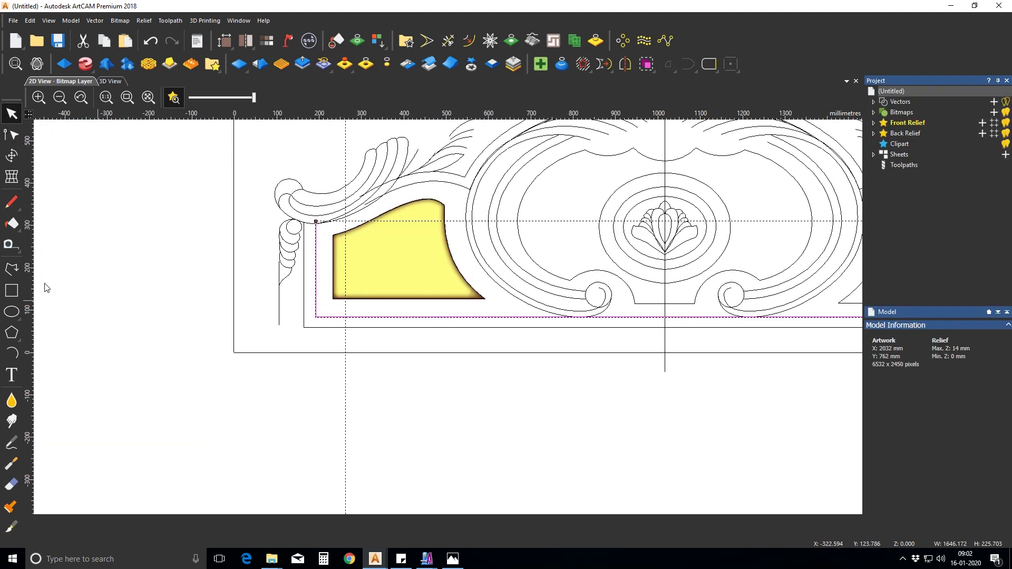
left_click(12, 269)
left_click(327, 309)
left_click(326, 334)
right_click(327, 334)
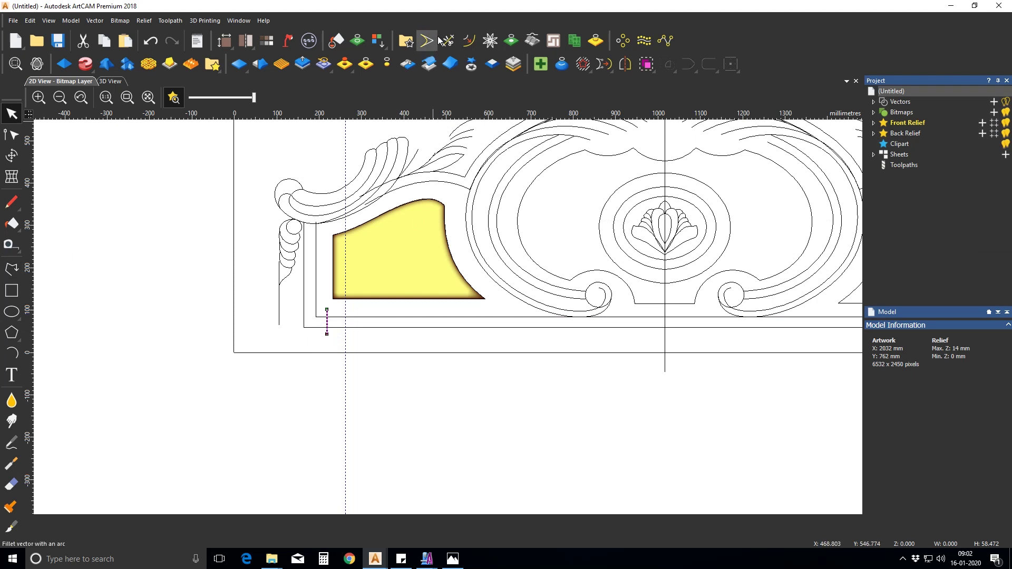
Trim the measuring line's ends to the two bottom frame lines, and delete the line once the gap is read.
left_click(446, 40)
scroll(316, 305, "up", 2)
left_click(311, 295)
left_click(312, 336)
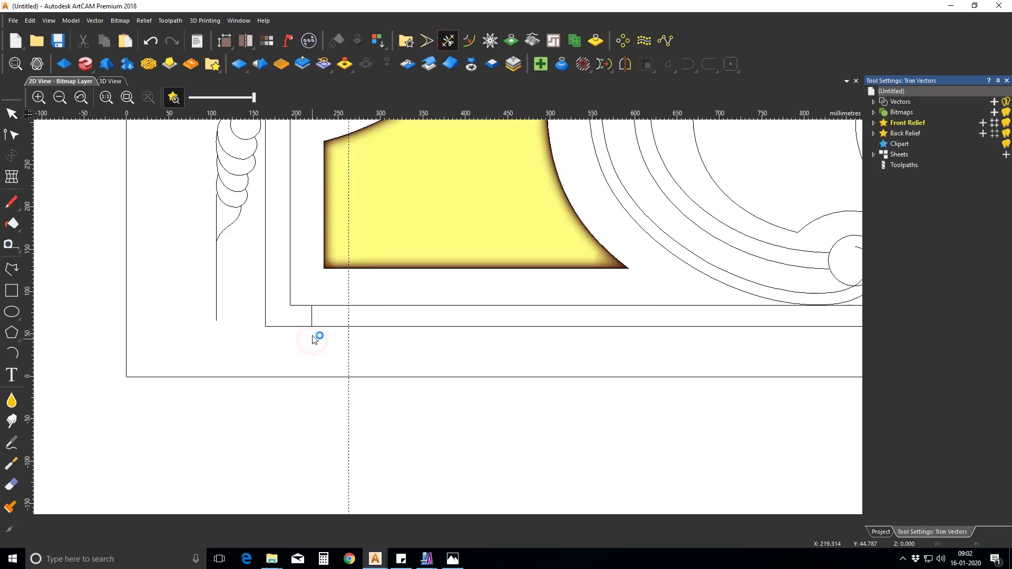
key("Escape")
key("Delete")
Offset the inner frame line by 26 mm in the Inwards/left direction with sharp corners, and delete the old outer frame line.
left_click(312, 305)
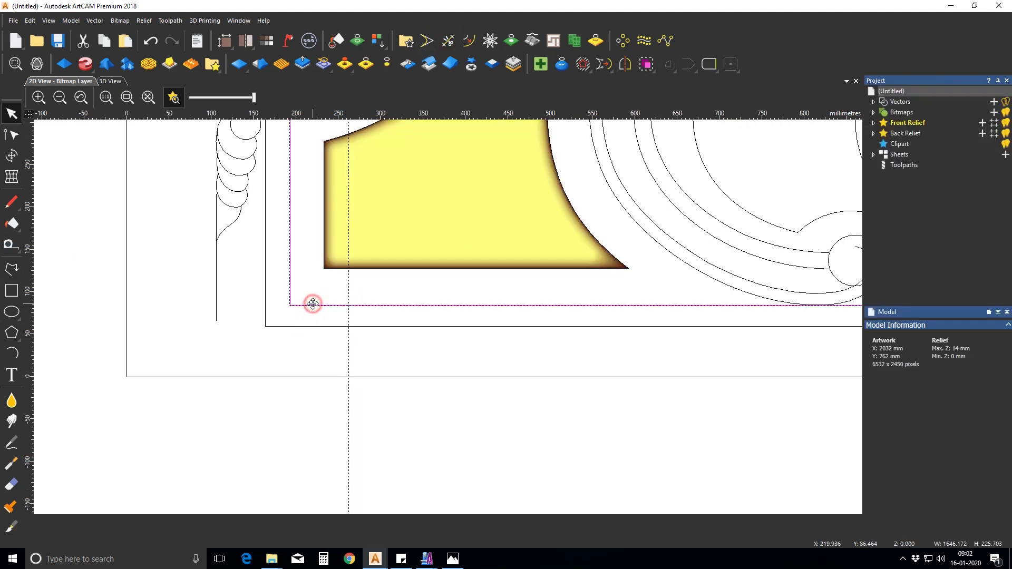
left_click(468, 40)
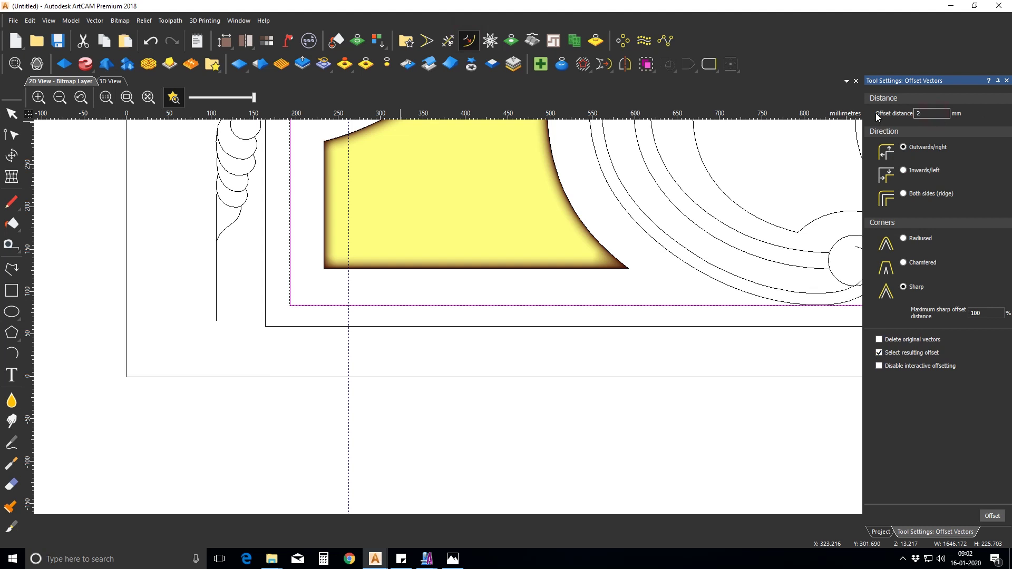
left_click(991, 516)
key("ctrl+z")
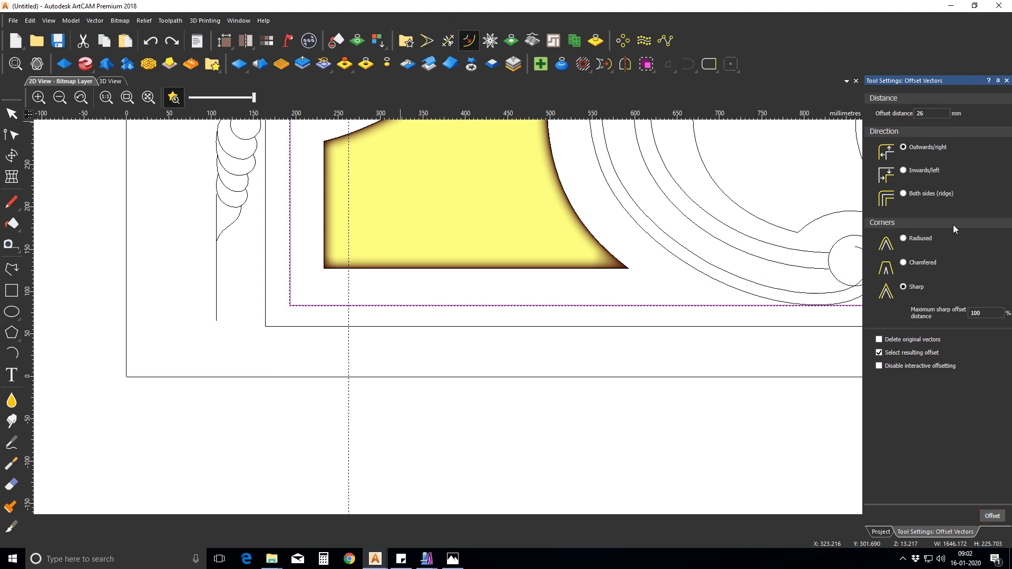
left_click(992, 516)
scroll(278, 323, "up", 5)
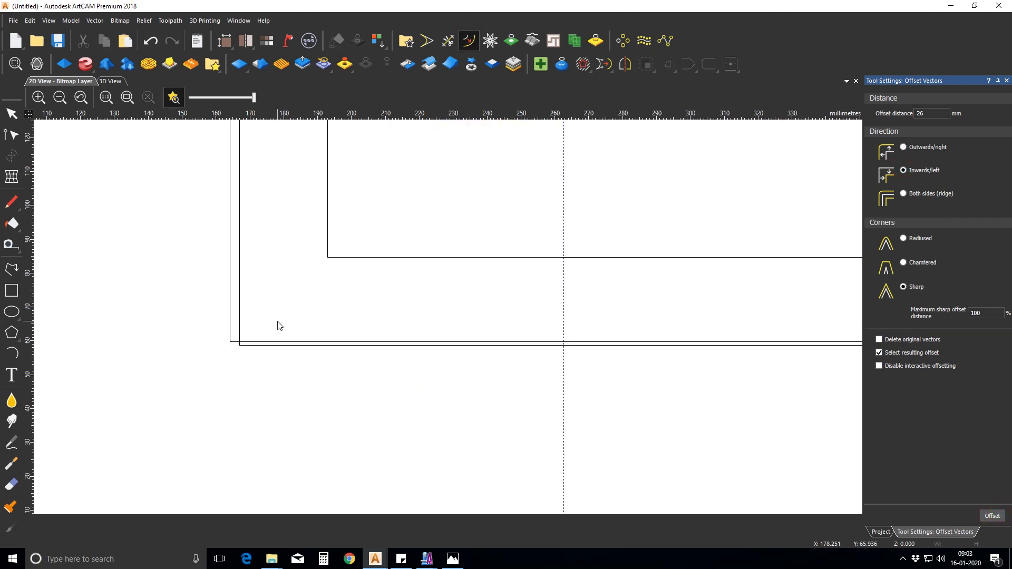
key("Escape")
key("Delete")
scroll(237, 343, "down", 3)
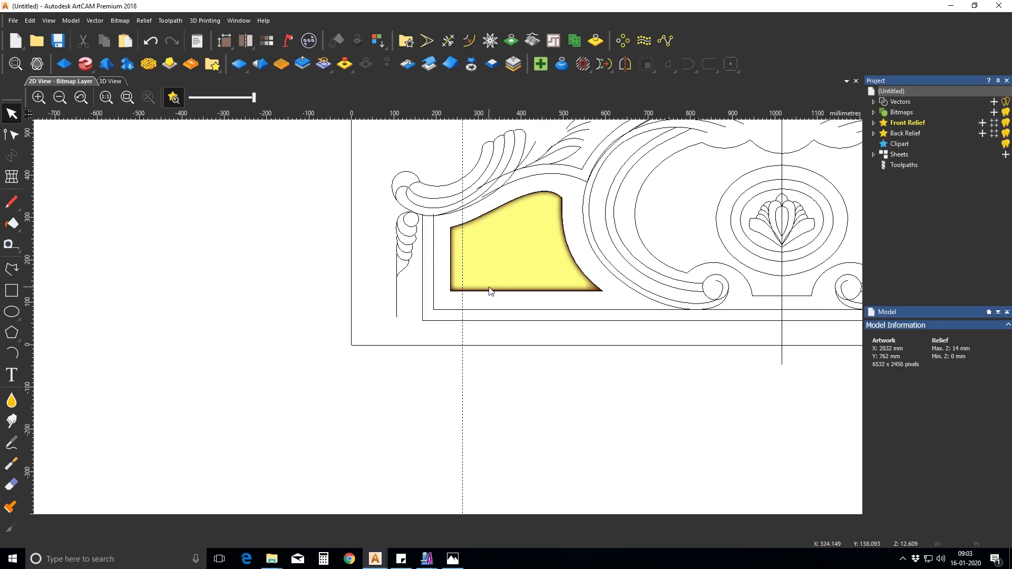
Add a round shape relief to the left scroll's circle with a 90 degree angle, constant height 9 mm, start height 5 mm and Merge High.
middle_click_drag(490, 291, 465, 307)
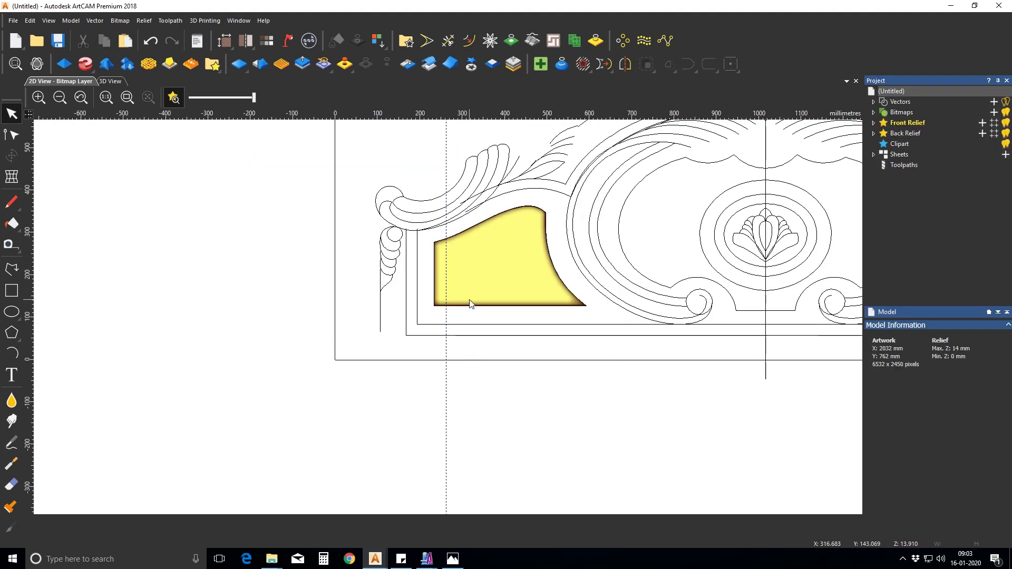
scroll(692, 320, "up", 2)
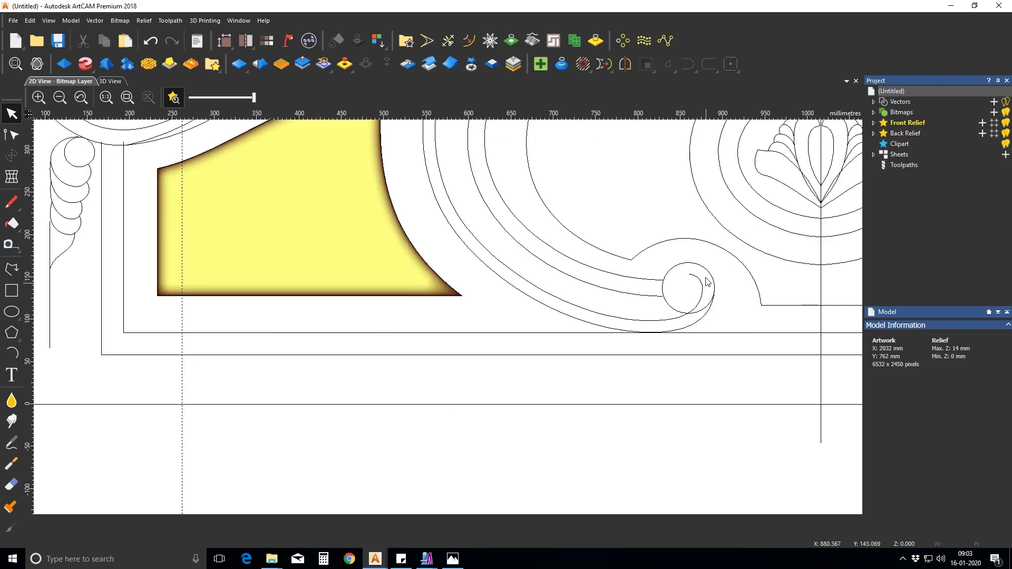
left_click(452, 559)
left_click(452, 558)
left_click(688, 263)
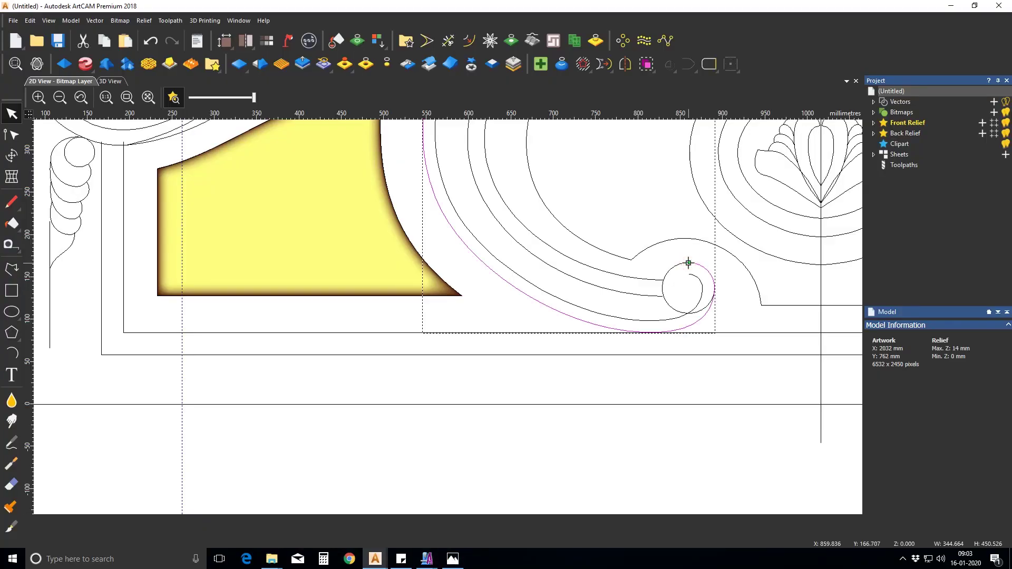
double_click(683, 268)
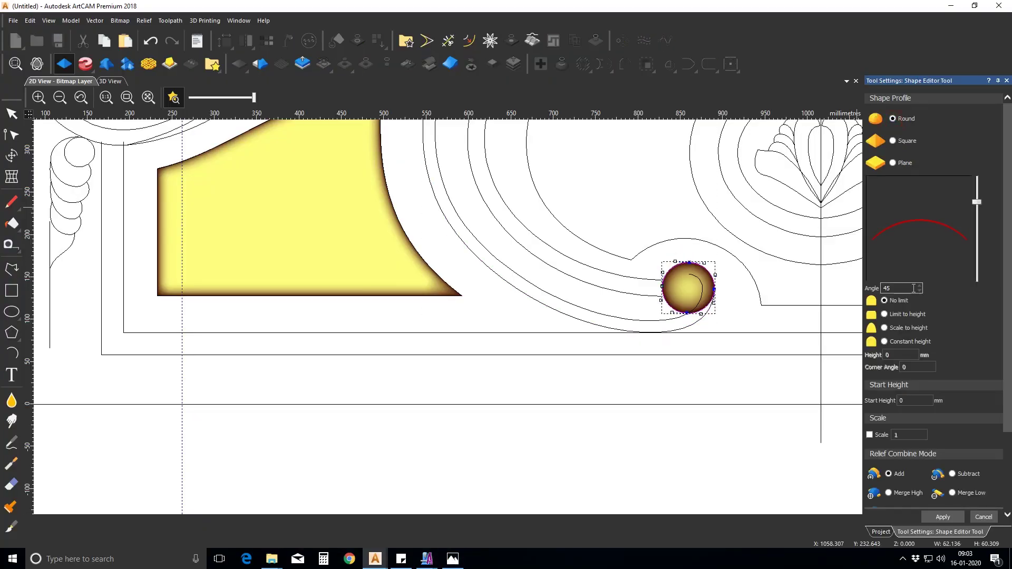
type("90")
left_click(884, 342)
left_click_drag(893, 356, 862, 357)
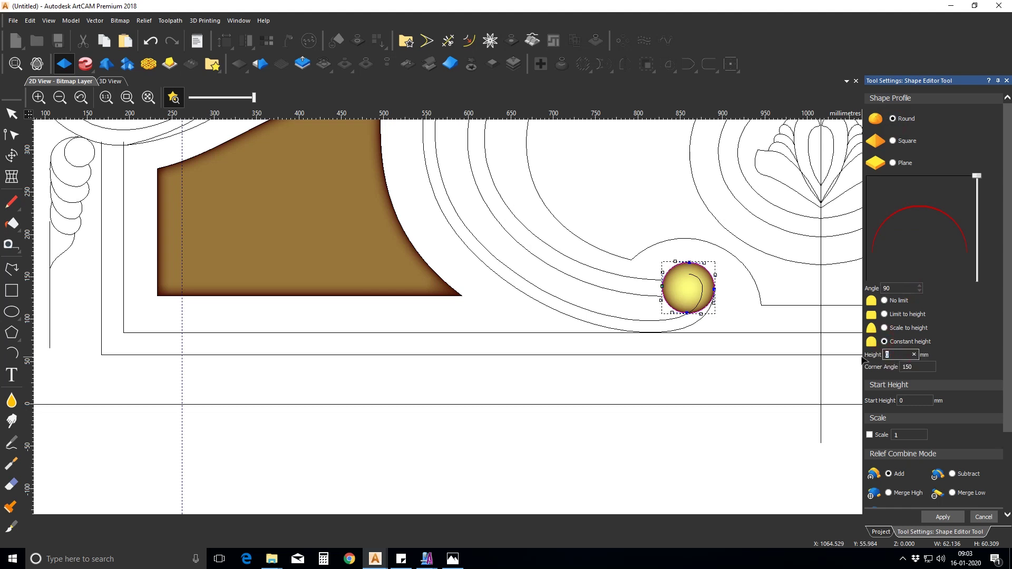
type("9")
key("Tab")
key("Tab")
type("5")
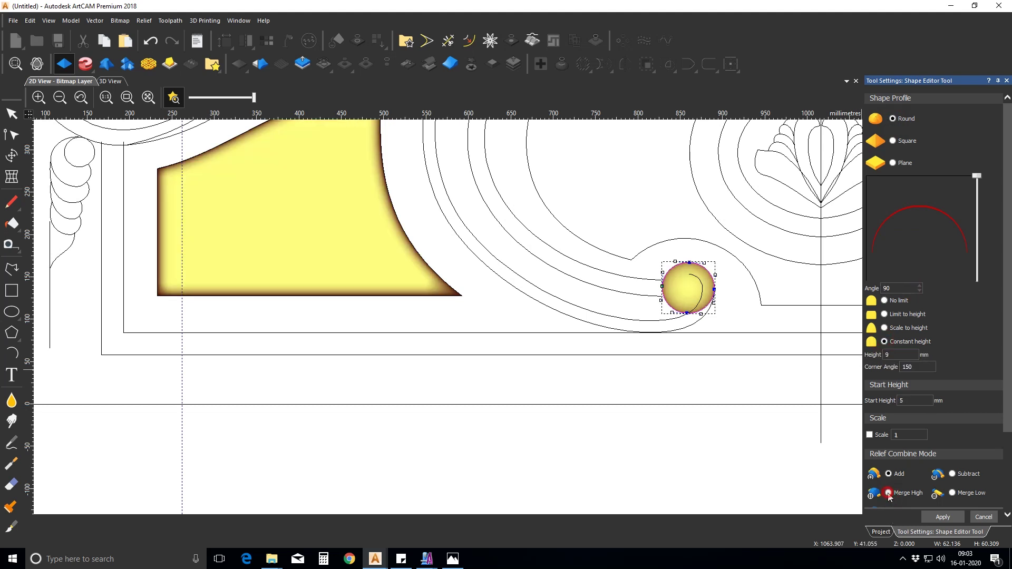
left_click(619, 378)
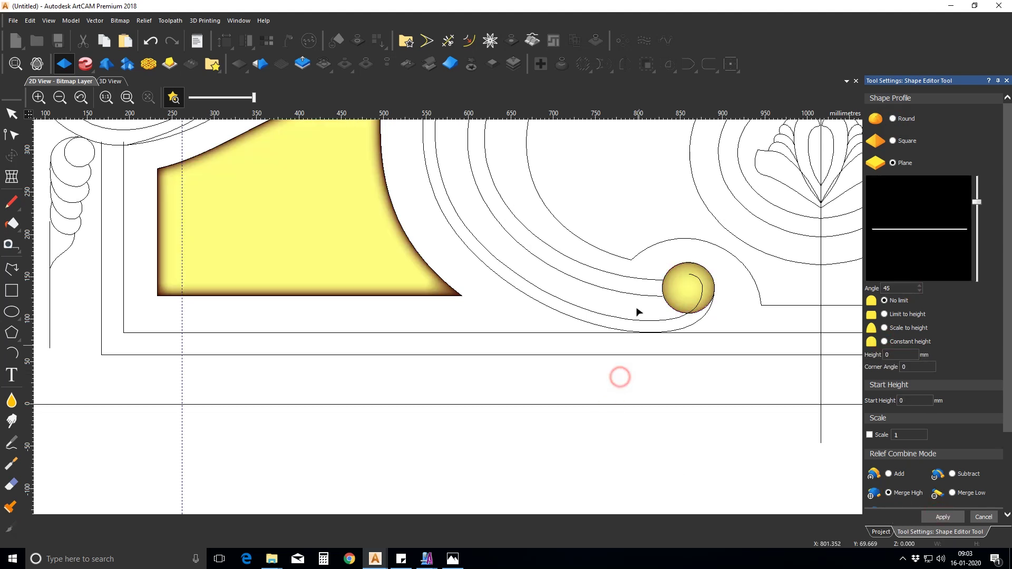
Trim away the part of the scroll curve that lies inside the left scroll's circle.
scroll(673, 284, "up", 2)
left_click(448, 44)
left_click(505, 338)
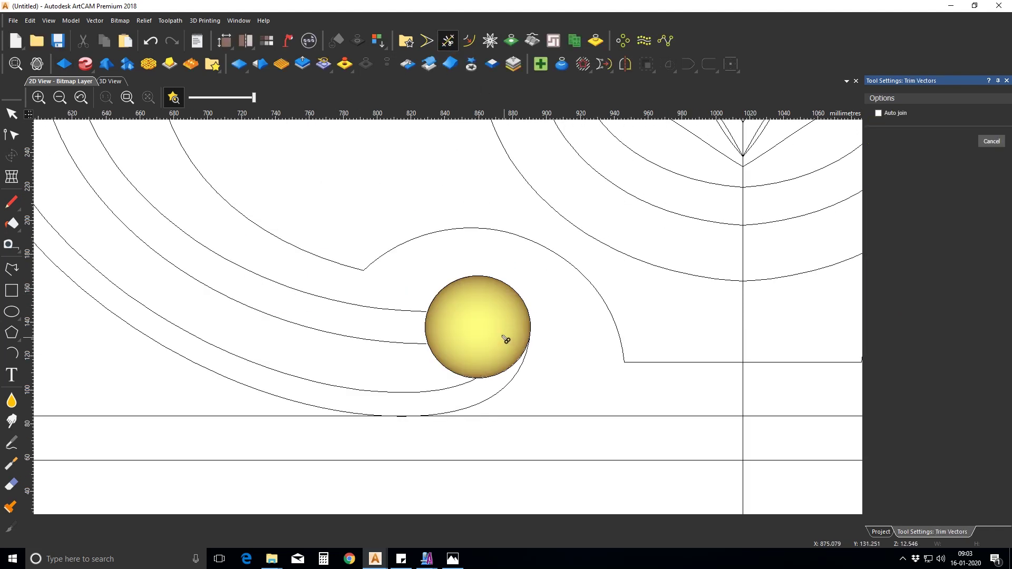
key("Escape")
Adjust the curve handle of the line above the left panel so its arch follows the oval's outer curve.
scroll(502, 336, "down", 2)
scroll(329, 219, "up", 2)
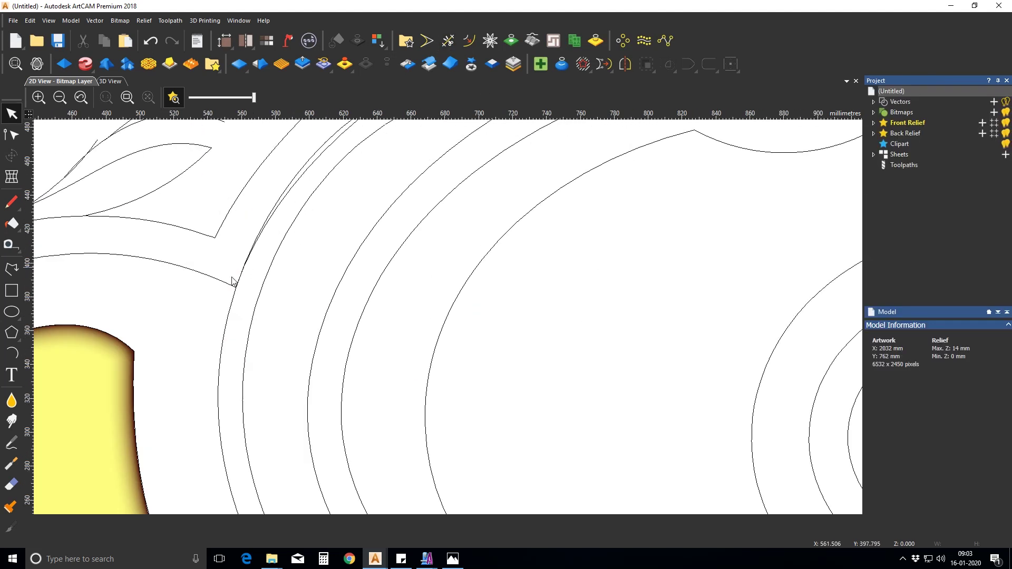
left_click(231, 305)
scroll(377, 231, "down", 1)
double_click(397, 226)
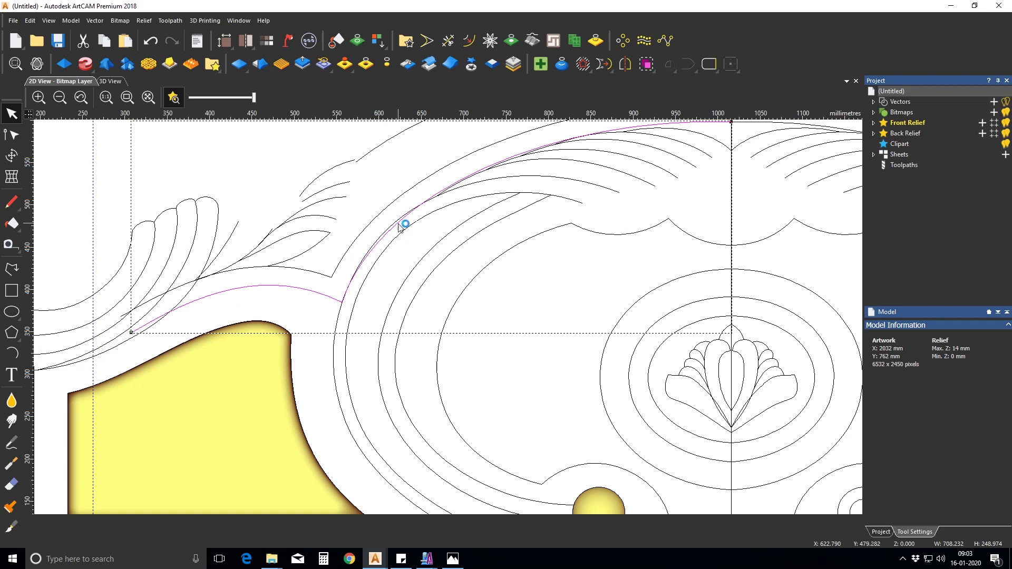
left_click_drag(381, 188, 375, 188)
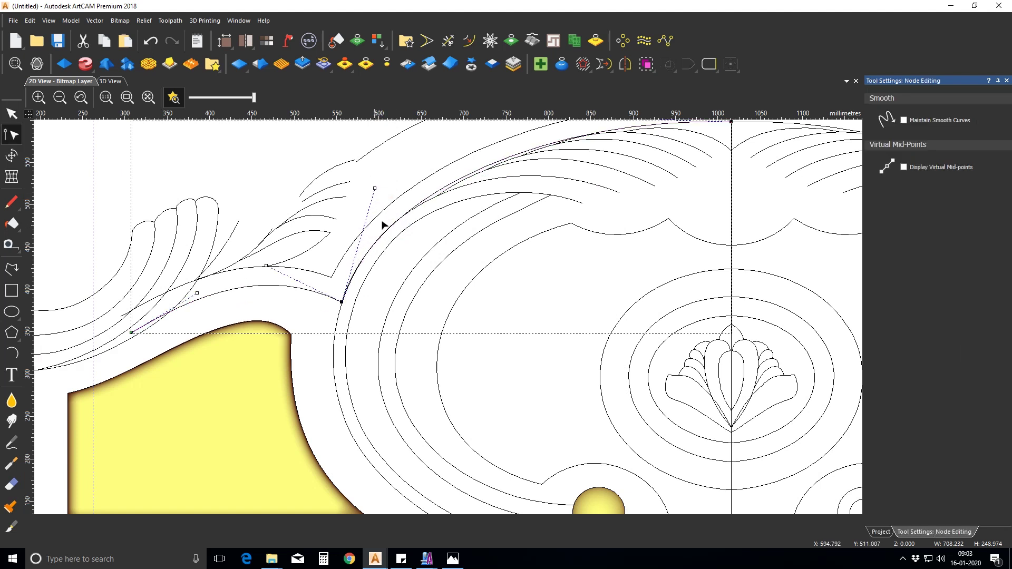
key("Escape")
Cut the oval's two outermost curves on the left side where they run into the leaf strokes.
left_click(447, 193)
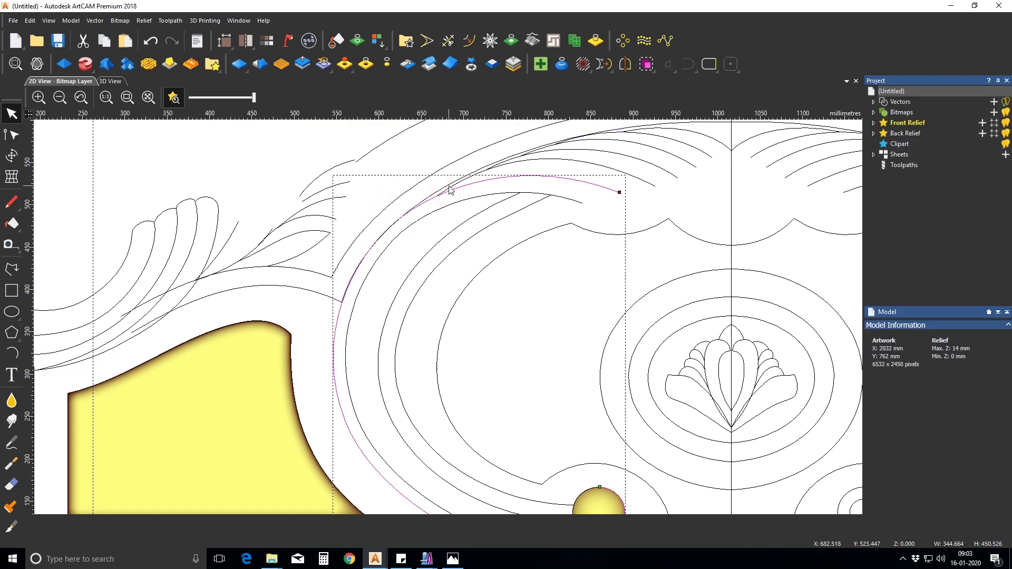
left_click(453, 559)
left_click(453, 558)
key("n")
key("c")
key("Escape")
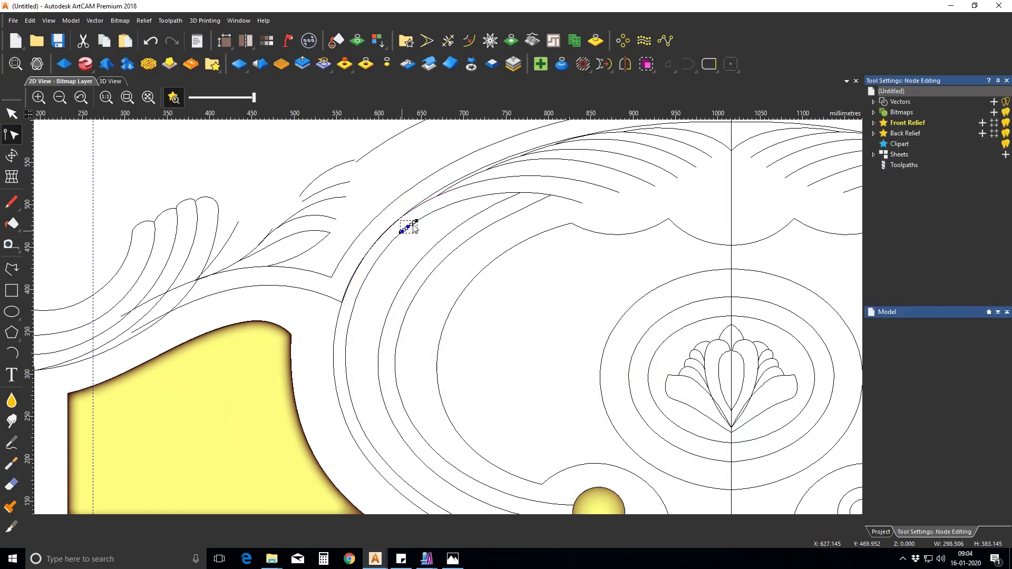
left_click(430, 215)
left_click(689, 63)
left_click(490, 180)
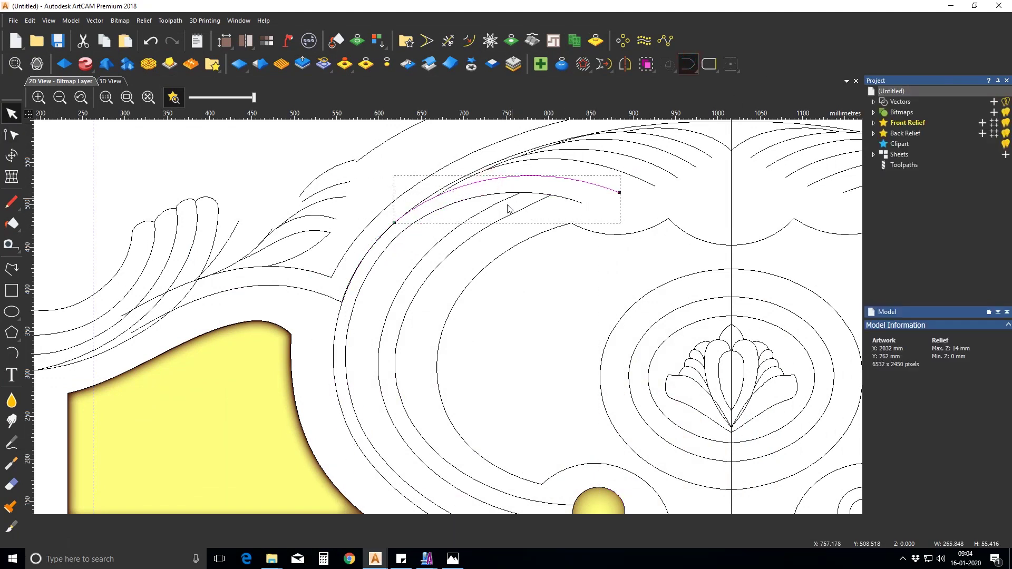
Join the oval's two outermost left curves at their ends to form one closed scroll band.
left_click(347, 318)
left_click(336, 318, "shift")
left_click(688, 64)
left_click(688, 87)
scroll(585, 267, "down", 2)
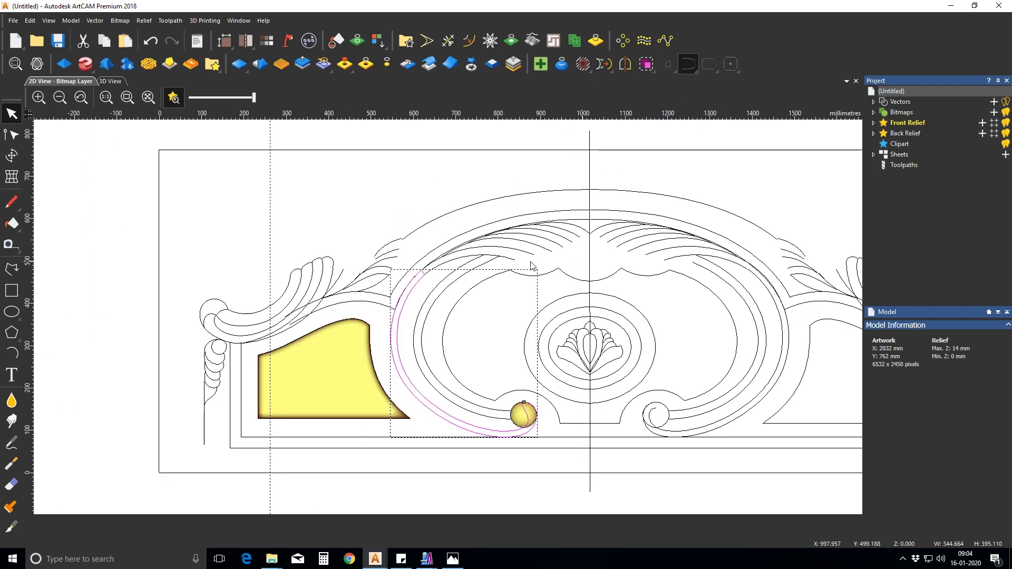
Convert the short closing segment at the scroll band's upper end to an arc.
scroll(437, 272, "up", 5)
key("n")
key("a")
key("n")
scroll(403, 308, "down", 2)
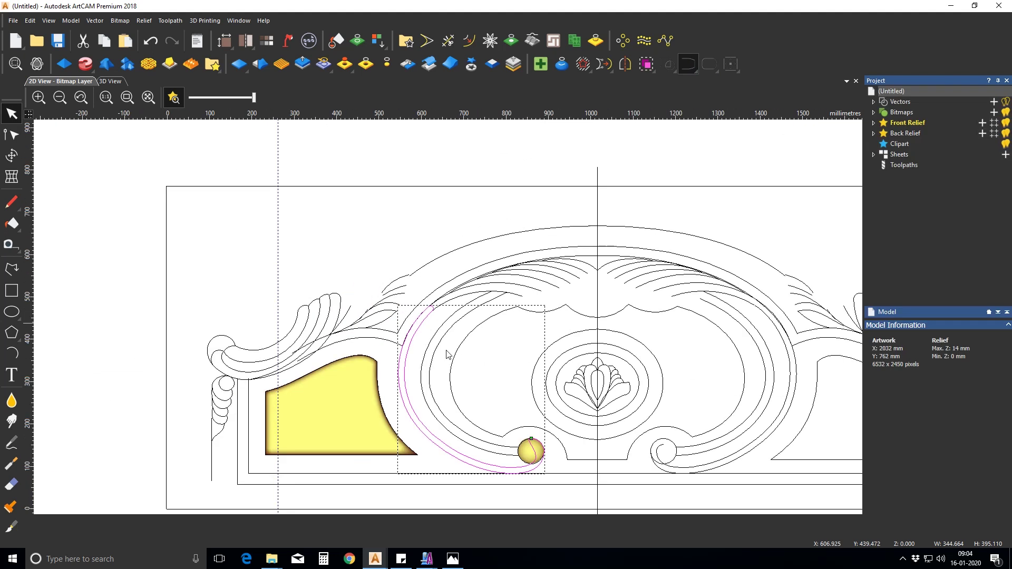
Give the closed scroll band a round shape relief with a 90 degree angle.
key("F12")
left_click(895, 287)
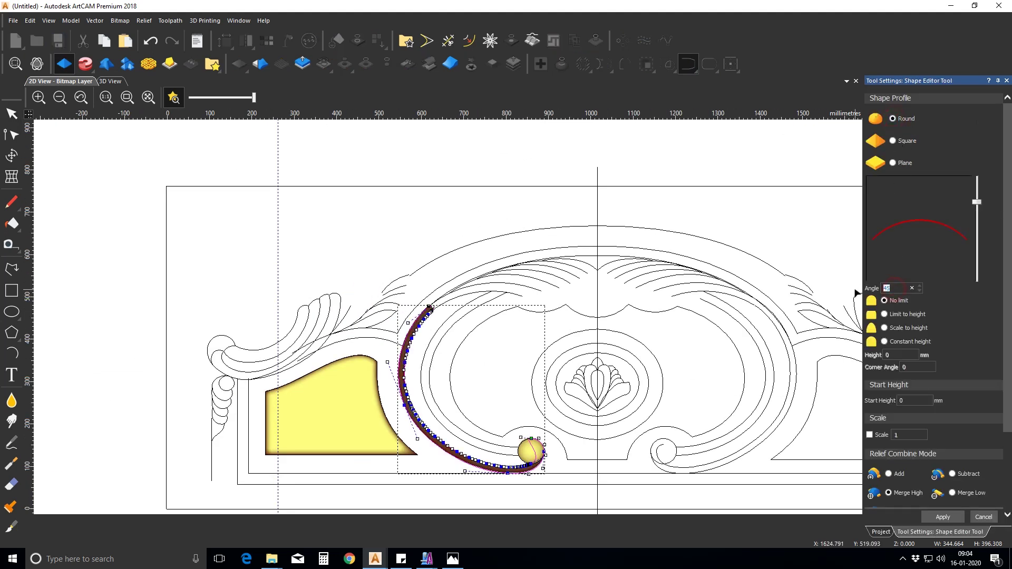
key("Return")
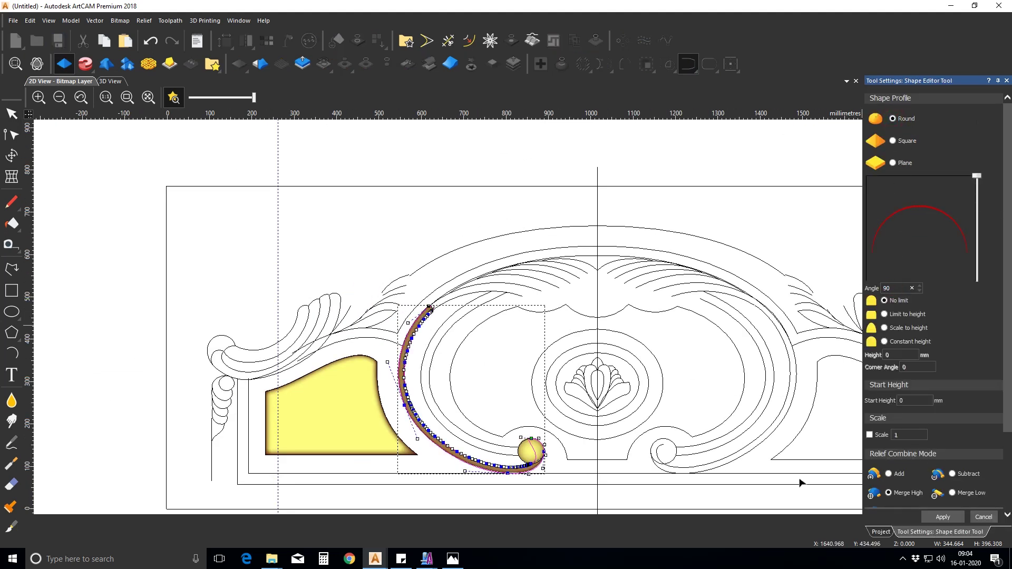
Change the left scroll circle's relief to a plane shape with Merge Low and clear its start height.
left_click(519, 418)
left_click(525, 465)
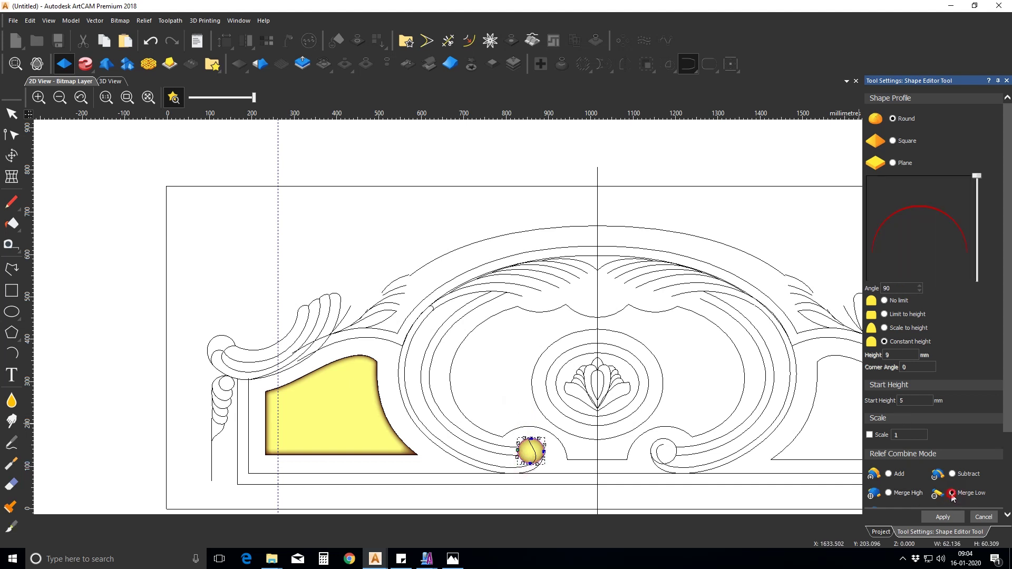
left_click(893, 162)
key("BackSpace")
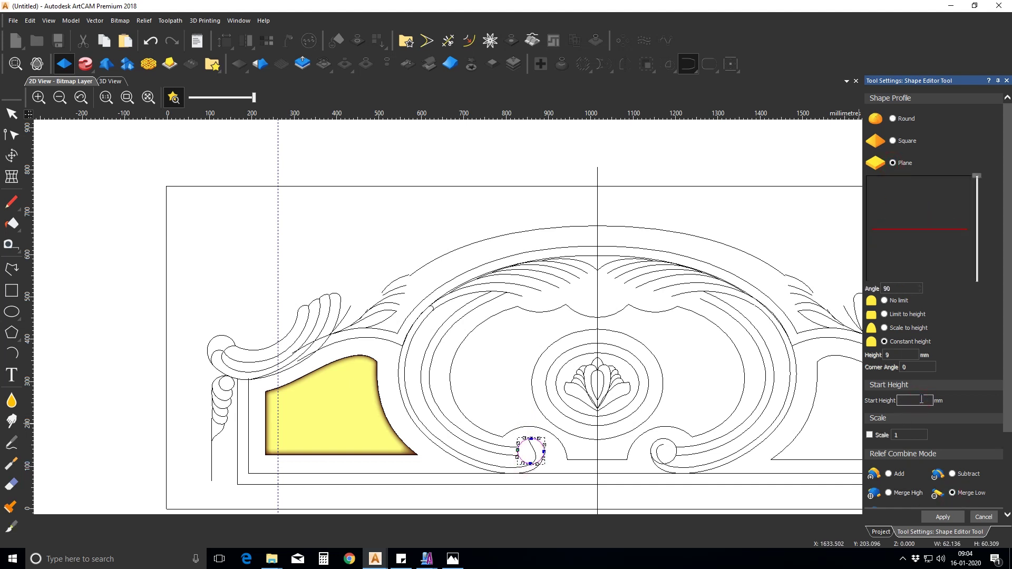
left_click(981, 519)
Set the left scroll circle's relief to a round shape with a 60 degree angle, constant height 9 mm, start height 5 mm and Merge High.
scroll(524, 461, "up", 2)
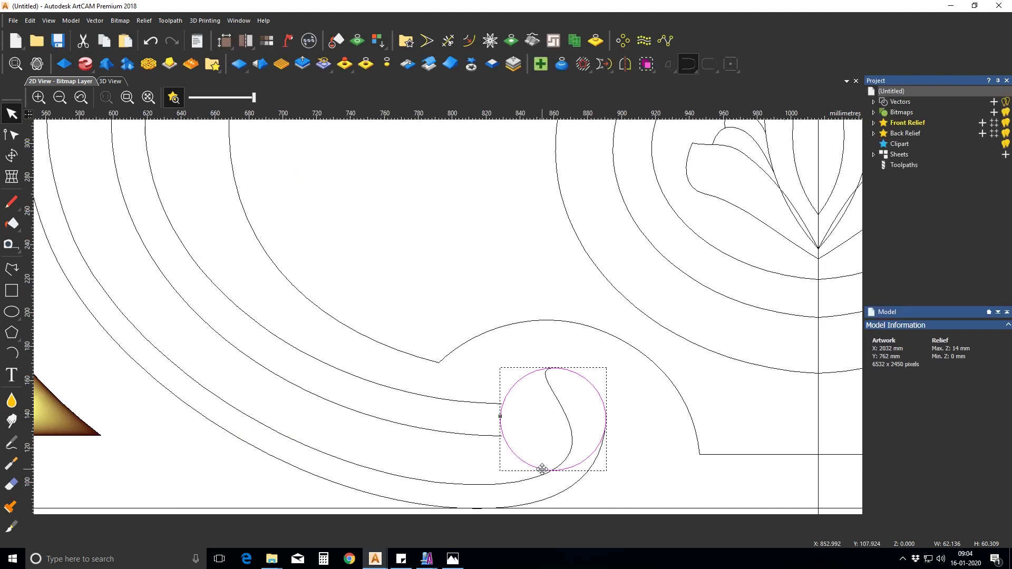
double_click(554, 465)
double_click(895, 288)
left_click(892, 118)
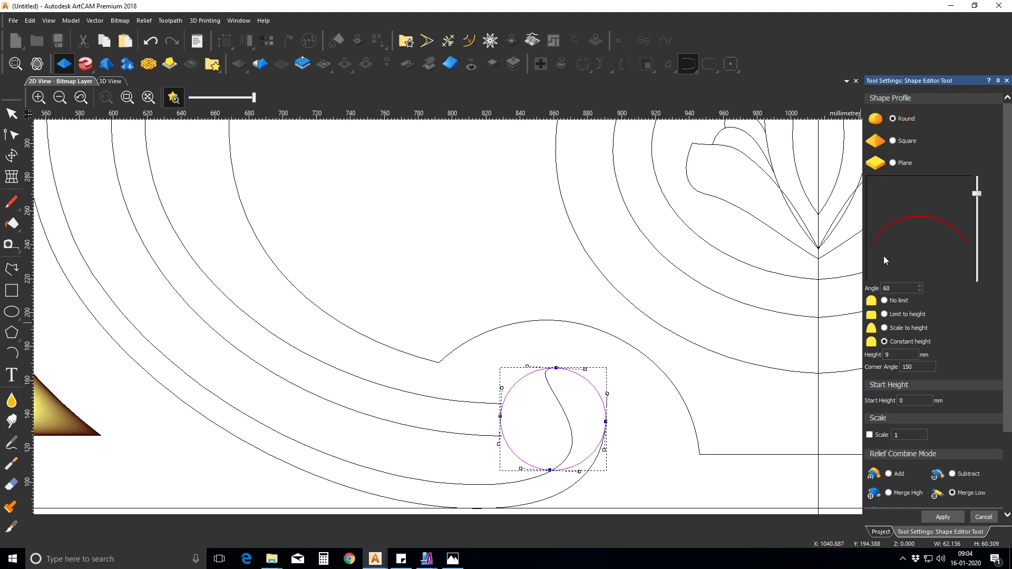
left_click(889, 493)
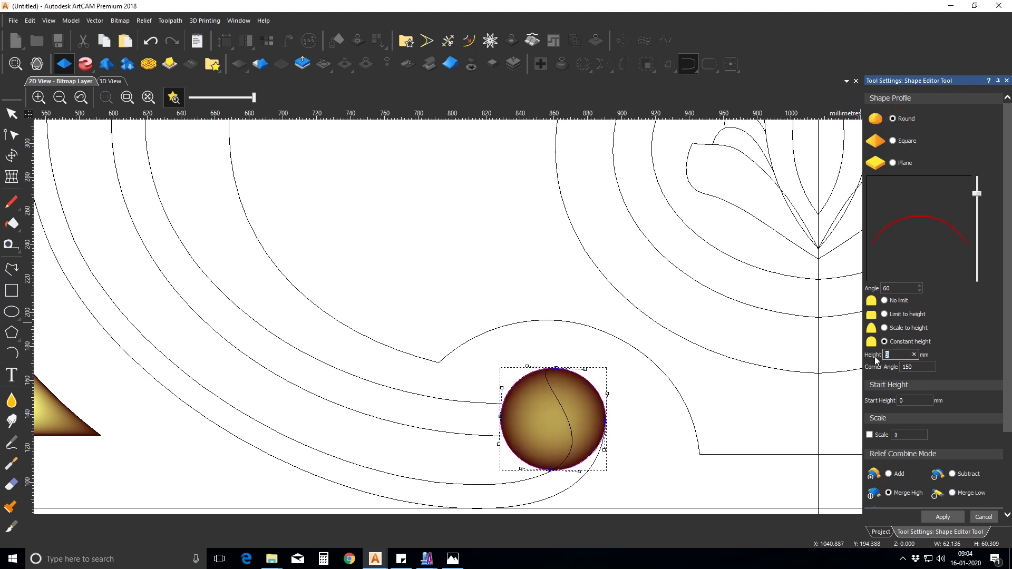
left_click(920, 400)
type("5")
left_click(954, 517)
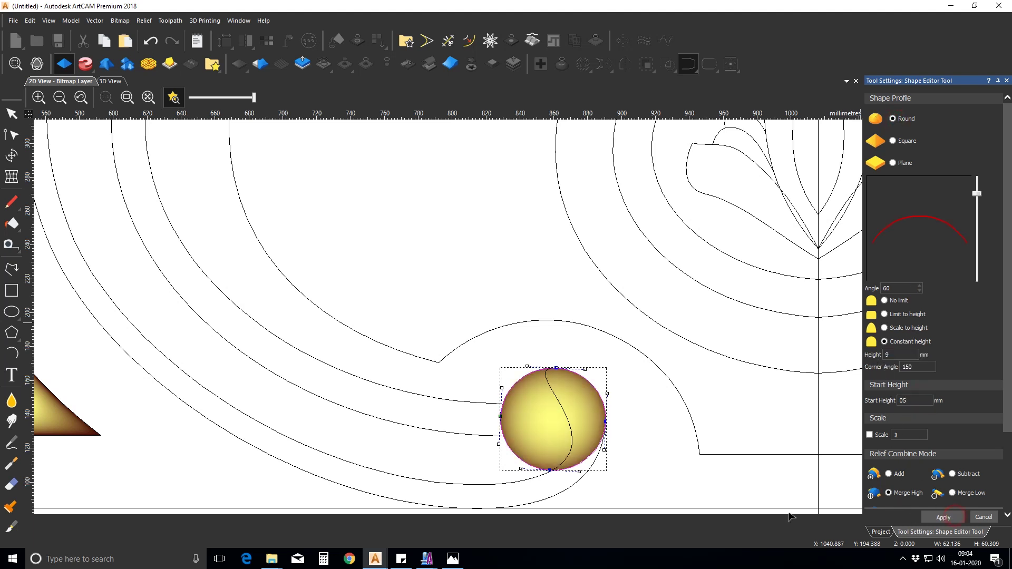
Set the closed scroll band's round relief to a 60 degree angle, constant height 9 mm and start height 5 mm.
left_click(562, 411)
left_click_drag(891, 288, 852, 292)
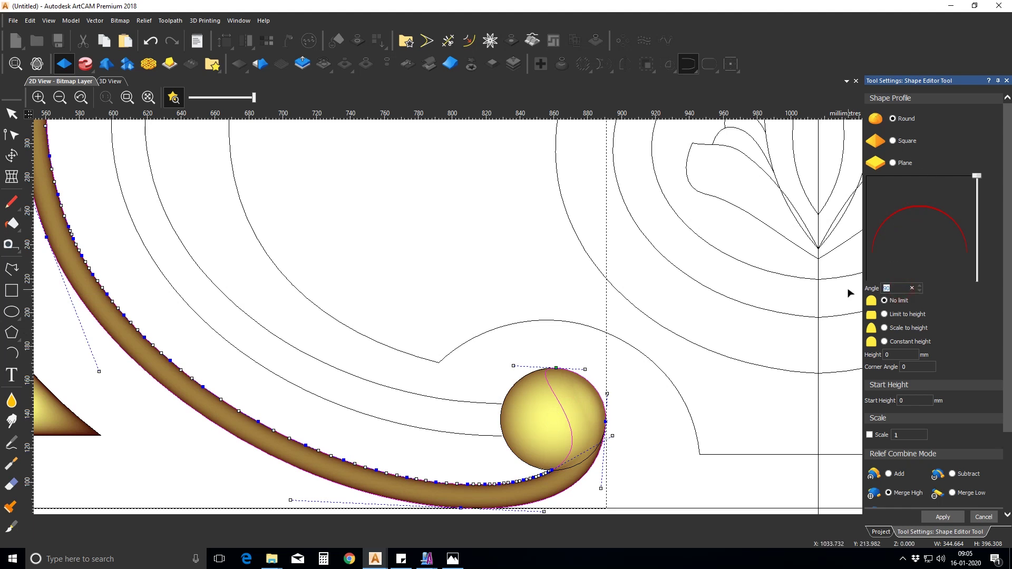
type("60")
left_click(884, 342)
left_click_drag(899, 354, 865, 358)
type("9")
left_click_drag(905, 402, 875, 405)
type("5")
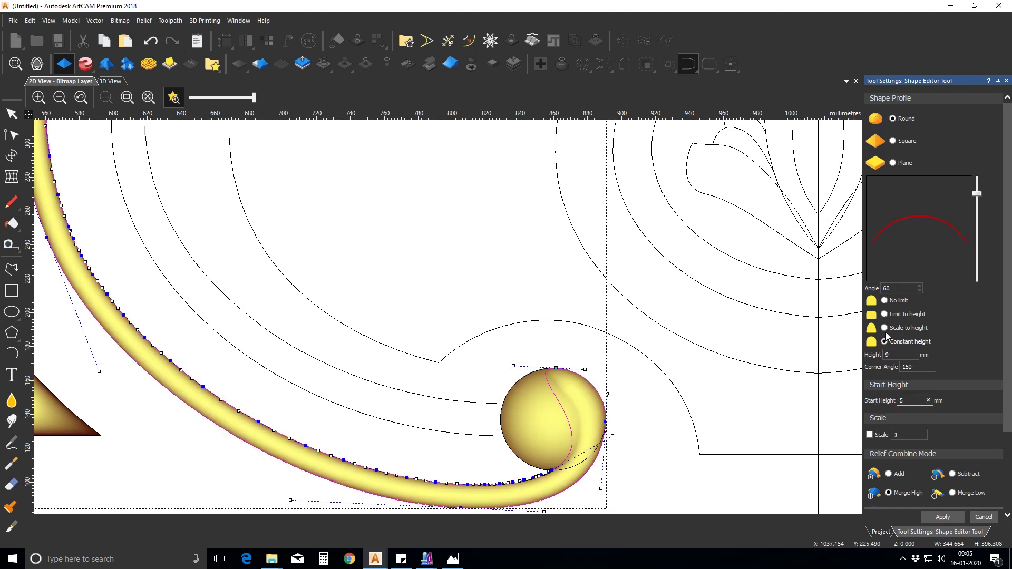
left_click(884, 329)
left_click(884, 342)
scroll(410, 479, "down", 2)
scroll(466, 354, "up", 2)
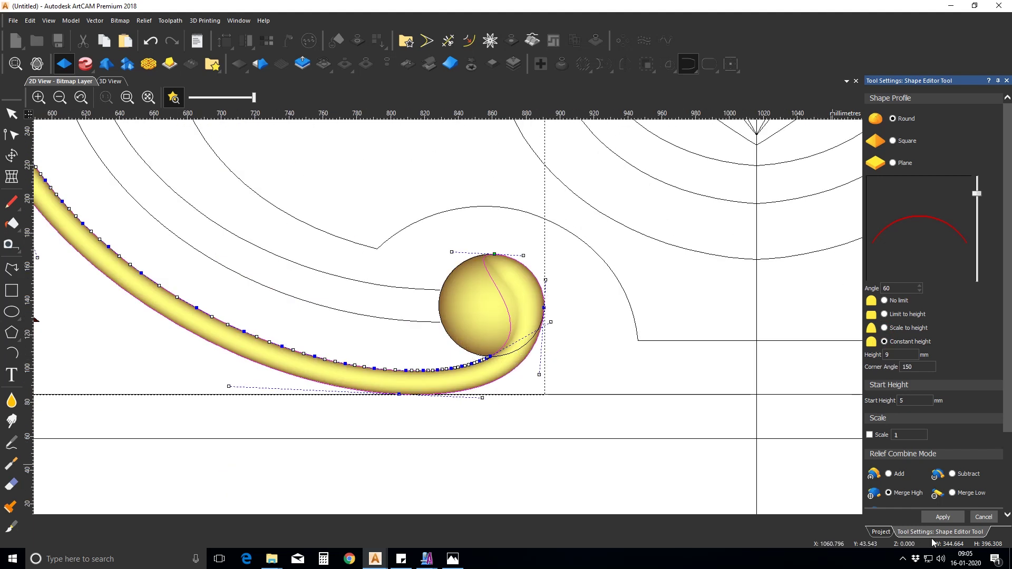
Set the left scroll circle's round relief angle to 90 degrees and apply it.
left_click(530, 340)
type("90")
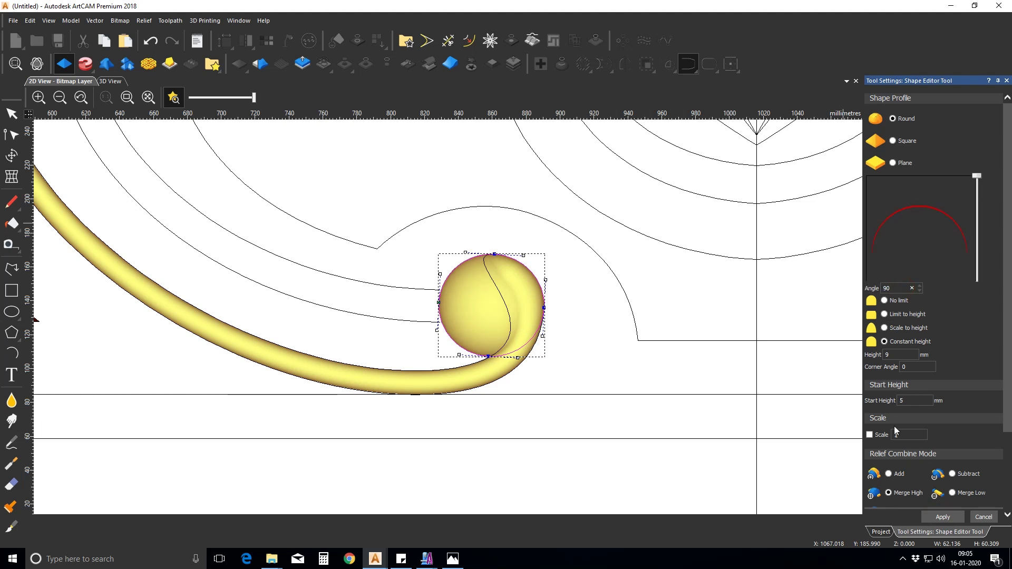
left_click(943, 517)
Smooth the relief where the scroll band wraps around the upper side of the left scroll circle.
left_click(9, 401)
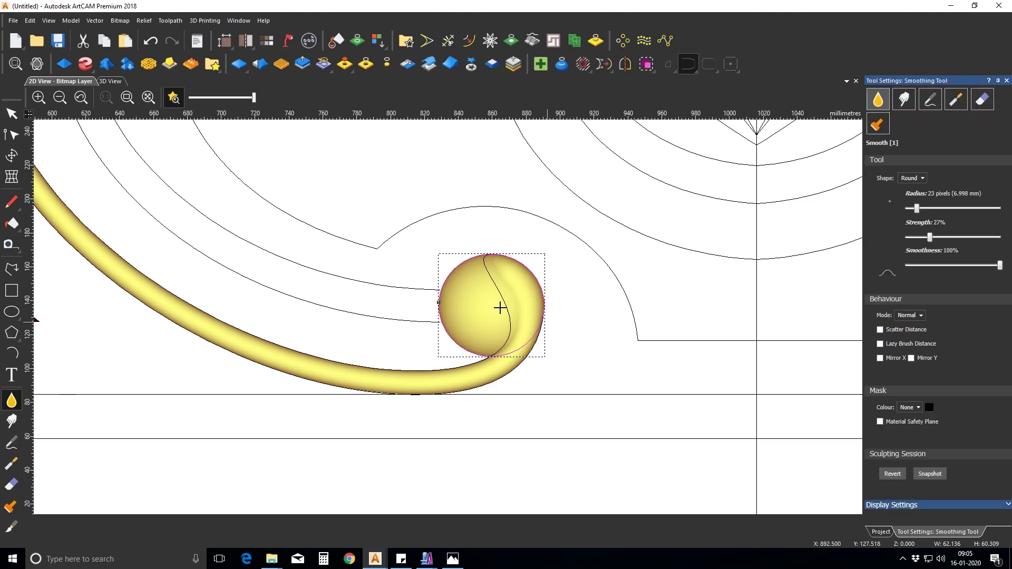
mouse_move(499, 279)
left_mouse_down()
mouse_move(527, 266)
mouse_move(499, 254)
left_mouse_up()
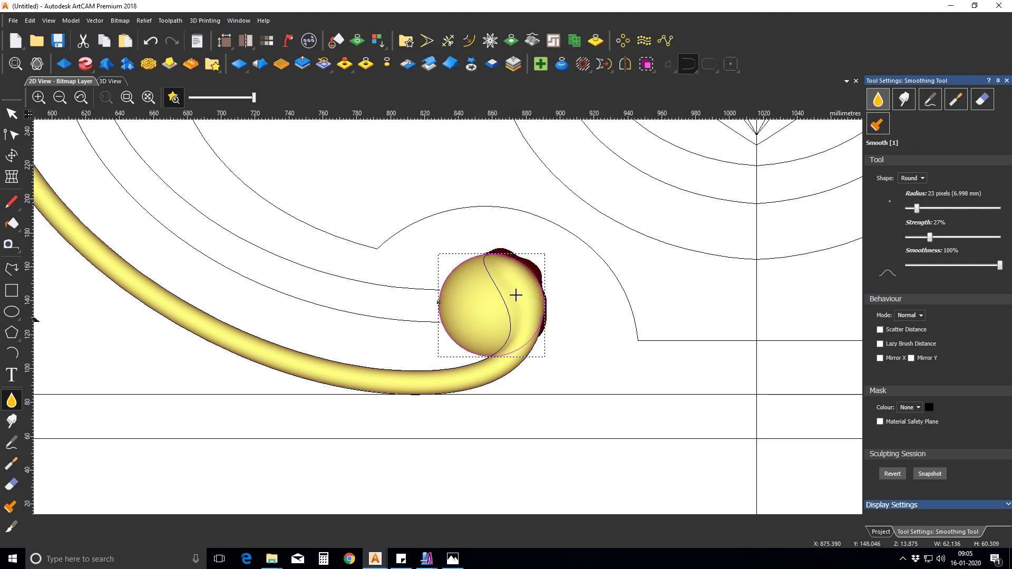
left_click(110, 81)
scroll(421, 358, "up", 6)
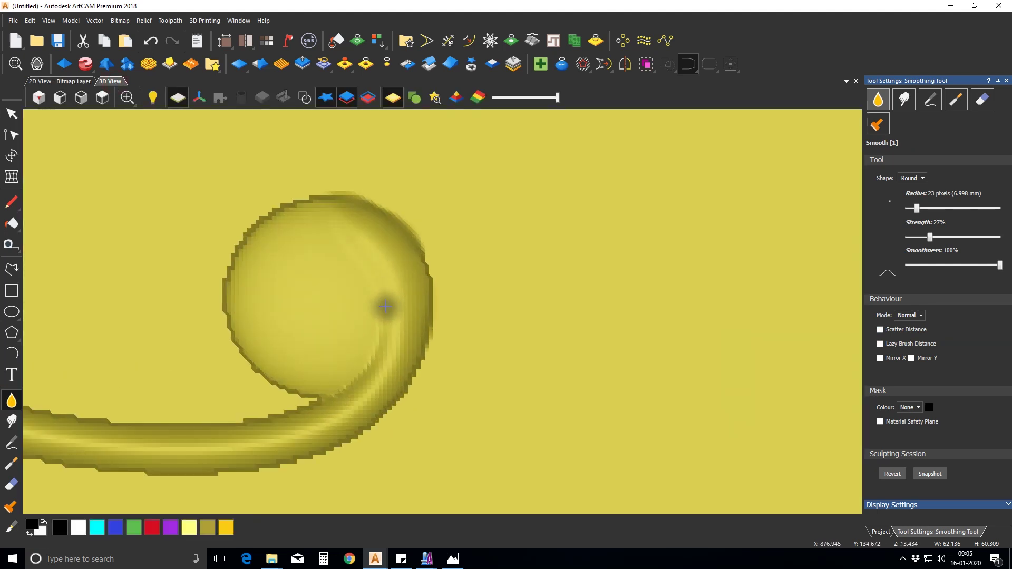
middle_click_drag(371, 249, 437, 248)
left_click_drag(437, 241, 437, 251)
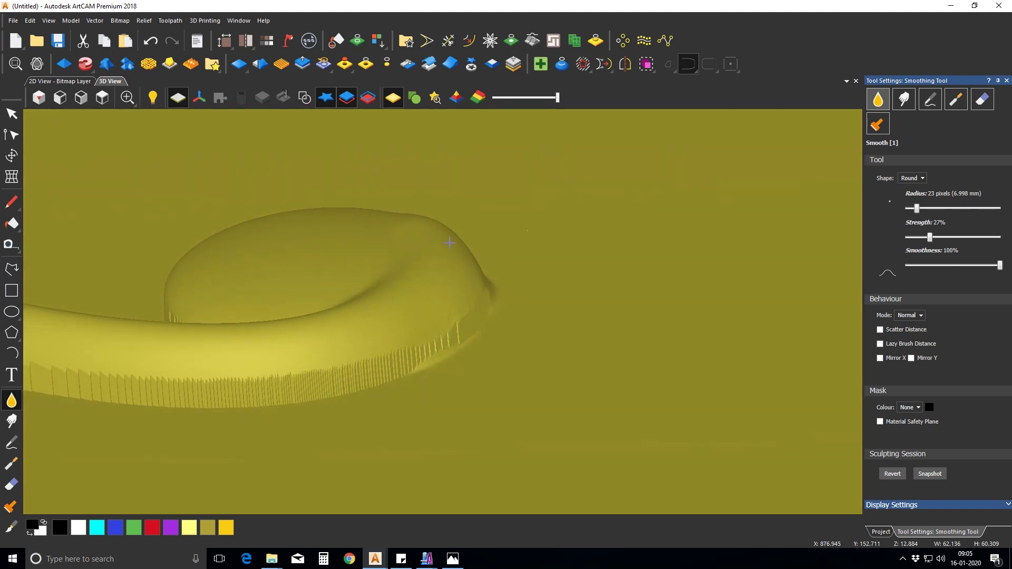
Raise the smoothing strength to 66% and blend the scroll band's end into the left scroll circle's relief.
left_click_drag(930, 238, 968, 239)
mouse_move(466, 266)
left_mouse_down()
mouse_move(435, 318)
mouse_move(416, 247)
left_mouse_up()
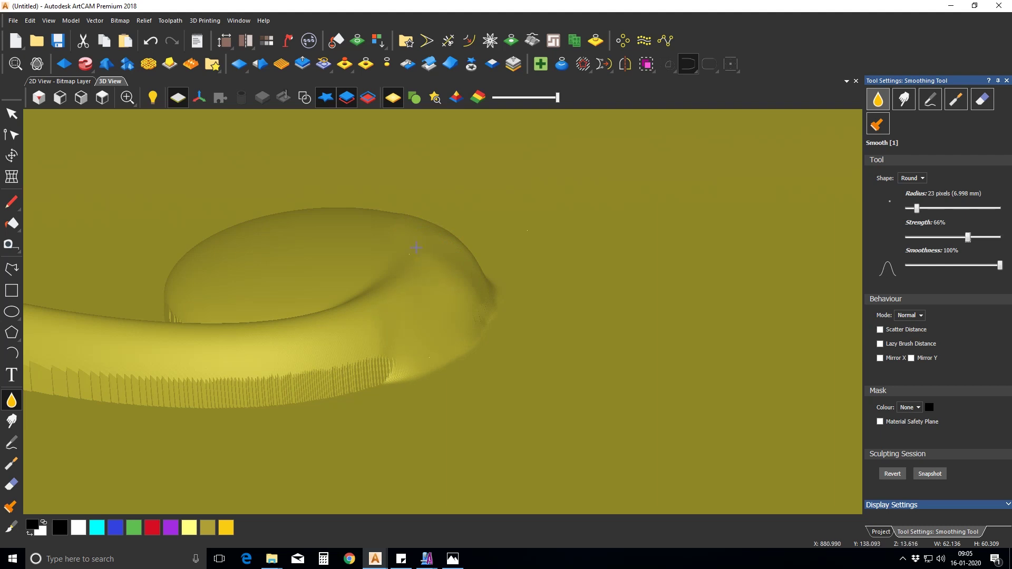
scroll(445, 255, "up", 8)
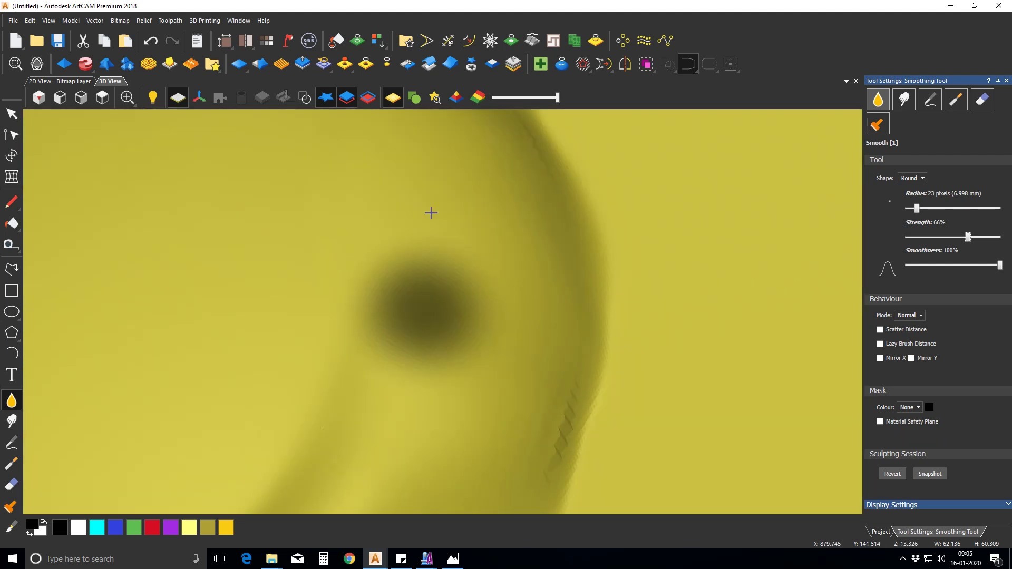
left_click_drag(404, 176, 422, 155)
mouse_move(454, 223)
left_mouse_down()
mouse_move(519, 243)
mouse_move(472, 385)
left_mouse_up()
middle_click_drag(430, 287, 467, 333)
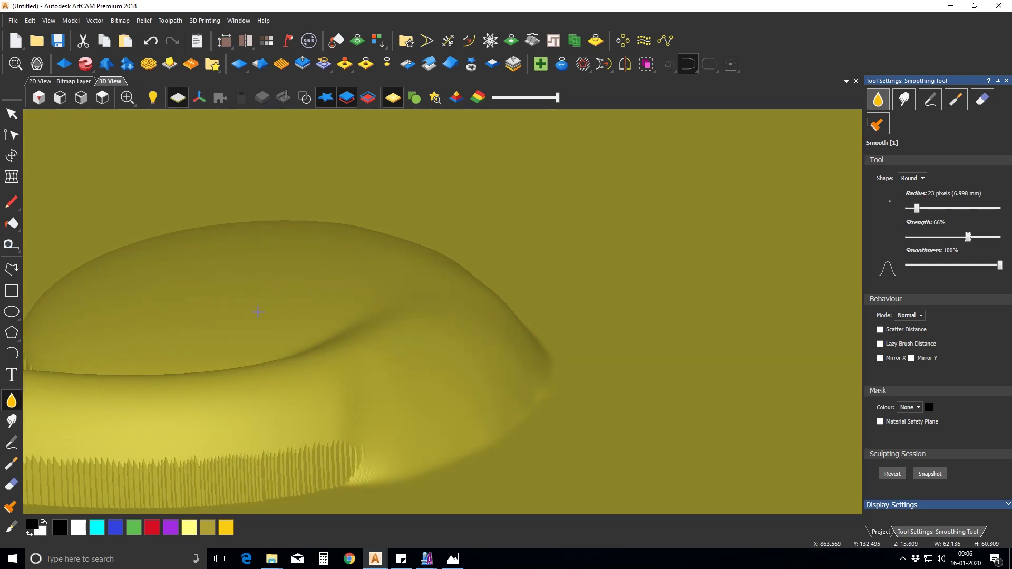
scroll(247, 303, "down", 5)
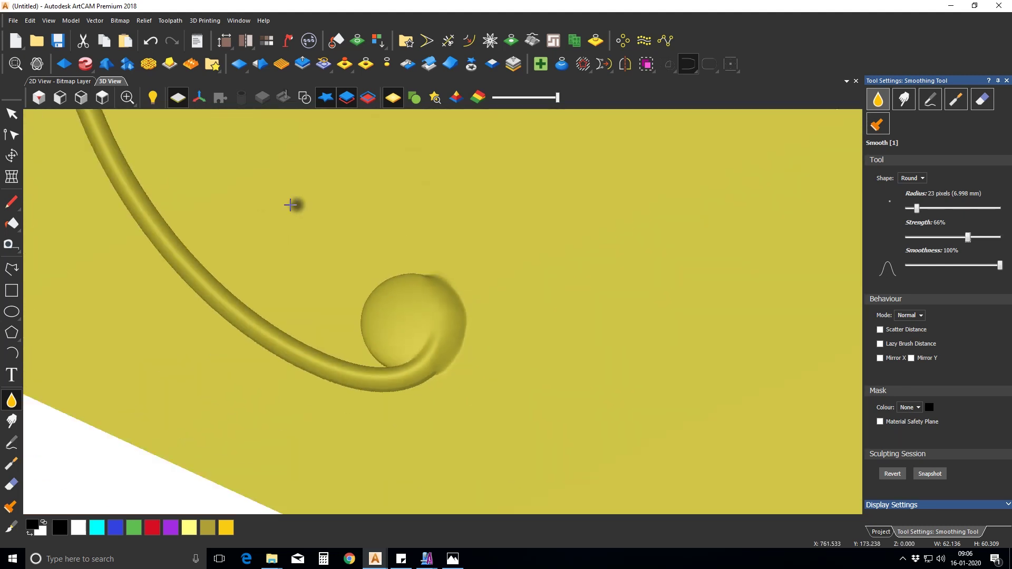
left_click(60, 82)
left_click(1006, 80)
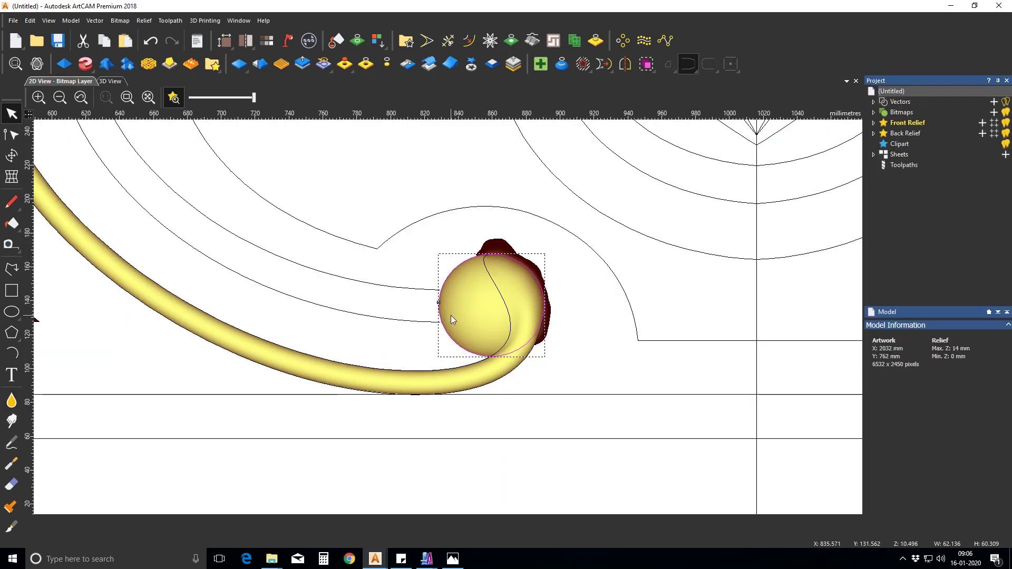
Examine the two inner scroll curves that end at the left scroll circle and compare them with the reference image.
scroll(451, 315, "down", 4)
scroll(422, 309, "up", 1)
left_click(452, 557)
left_click(452, 558)
scroll(467, 270, "up", 2)
scroll(476, 281, "down", 1)
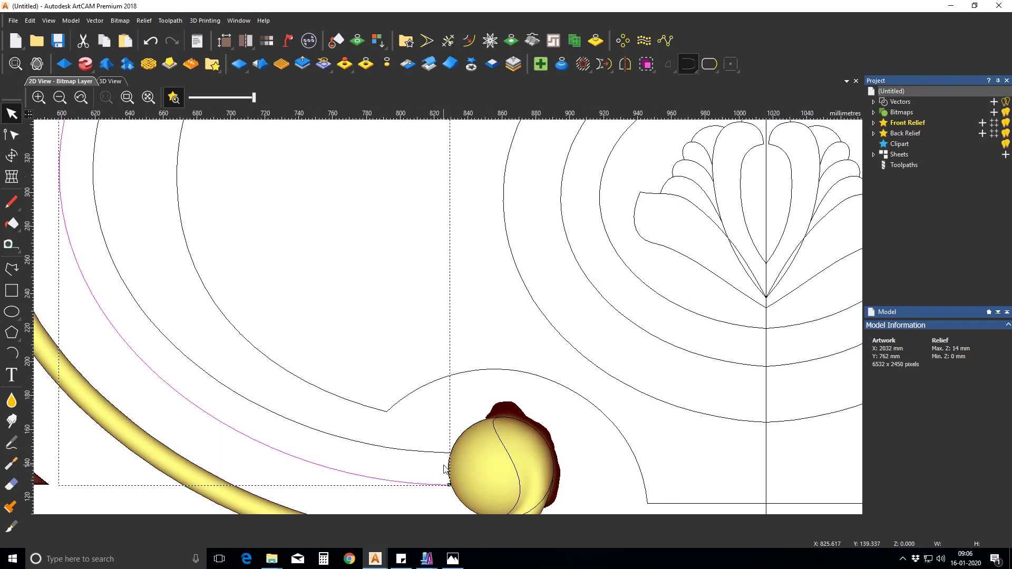
scroll(436, 449, "up", 3)
scroll(445, 445, "down", 4)
scroll(337, 240, "up", 3)
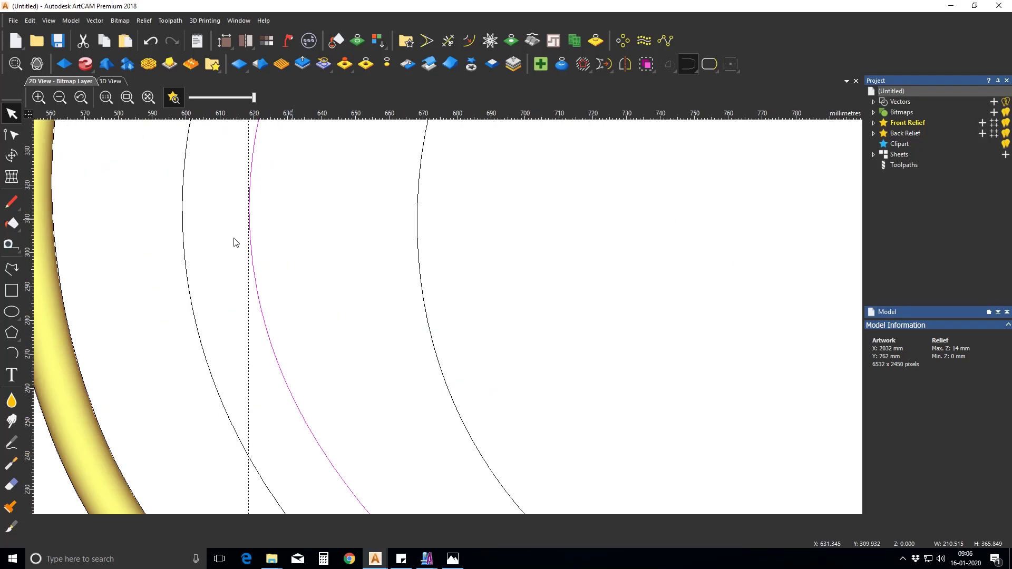
Draw a horizontal line across the two inner scroll curves and trim it to the gap between them.
left_click(11, 269)
left_click(169, 206)
left_click(265, 206)
key("Escape")
left_click(448, 41)
left_click(259, 206)
left_click(174, 206)
key("Escape")
left_click_drag(167, 200, 304, 250)
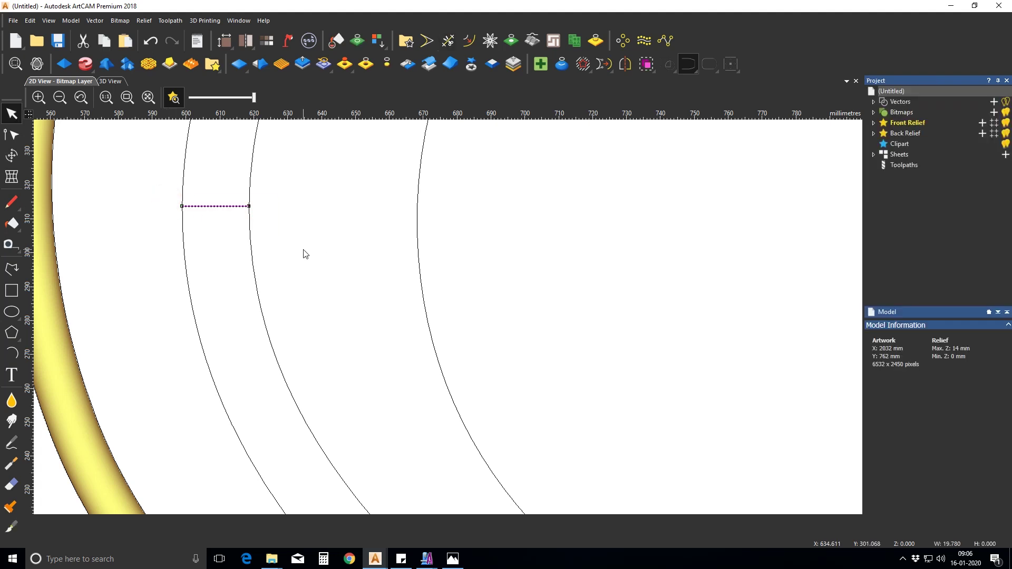
Delete the inner of the two scroll curves with the gap line, and offset the remaining curve 20 mm outwards/right.
left_click_drag(248, 216, 185, 243)
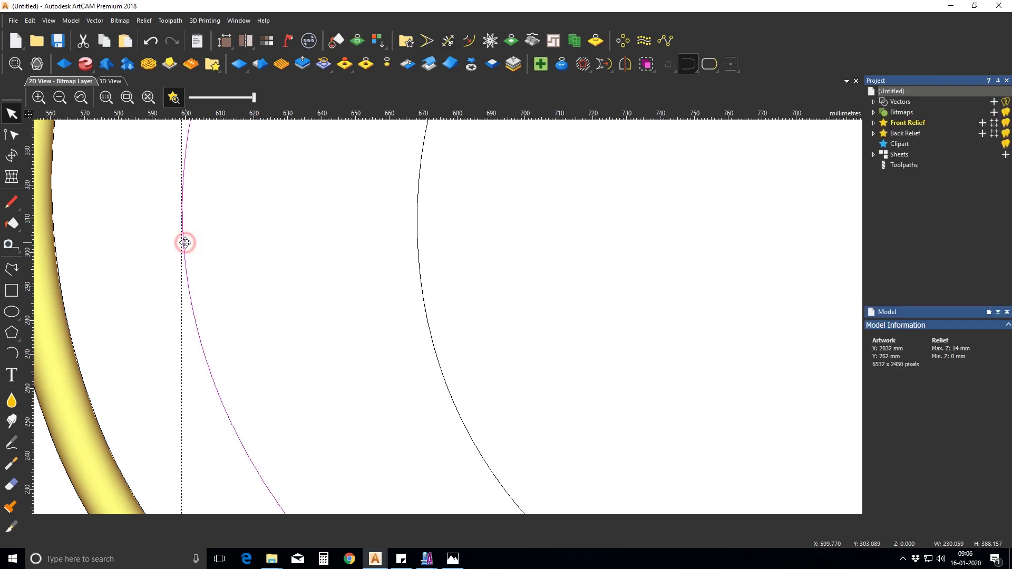
left_click(467, 40)
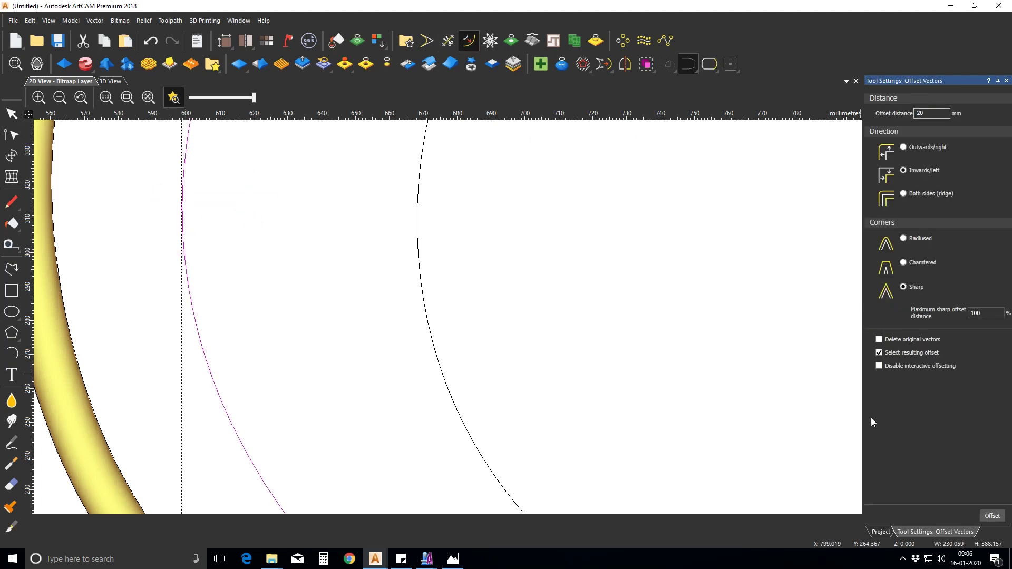
left_click(993, 517)
key("ctrl+z")
left_click(996, 521)
scroll(499, 410, "down", 3)
scroll(498, 364, "up", 2)
scroll(501, 319, "down", 2)
scroll(462, 253, "up", 1)
scroll(477, 301, "down", 1)
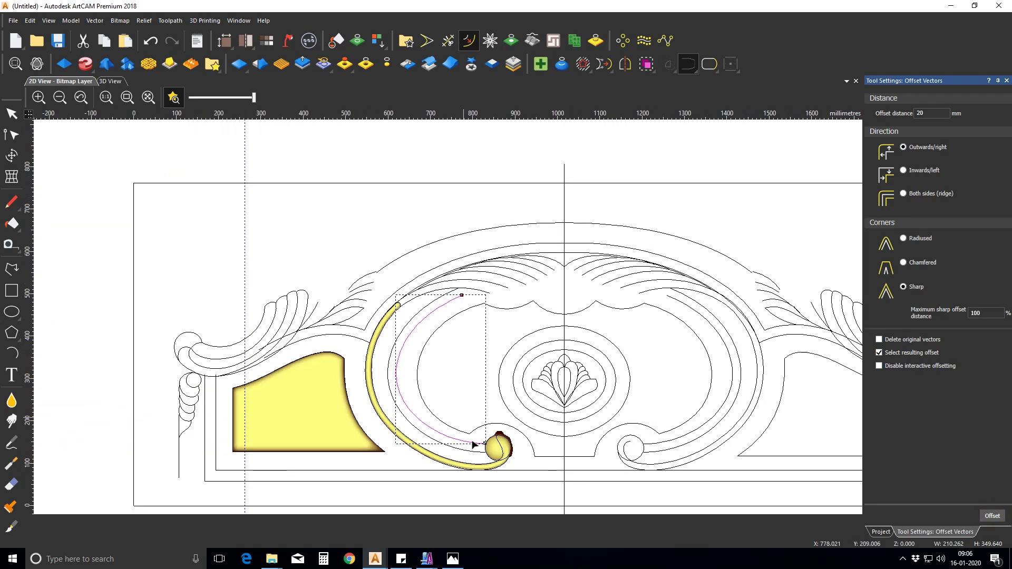
Extend the offset curve's upper endpoint onto the lowest leaf curve.
scroll(472, 445, "up", 4)
key("n")
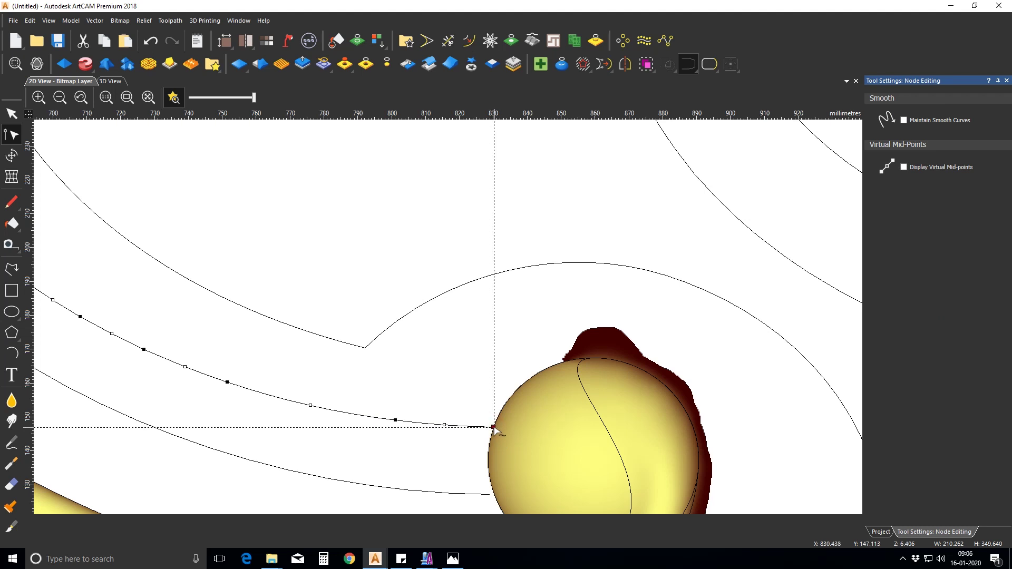
scroll(496, 430, "down", 4)
scroll(341, 151, "up", 4)
left_click_drag(564, 163, 584, 159)
key("n")
Join the outer scroll curve and its offset into one closed band with straight end segments.
scroll(572, 171, "down", 1)
left_click(389, 258, "shift")
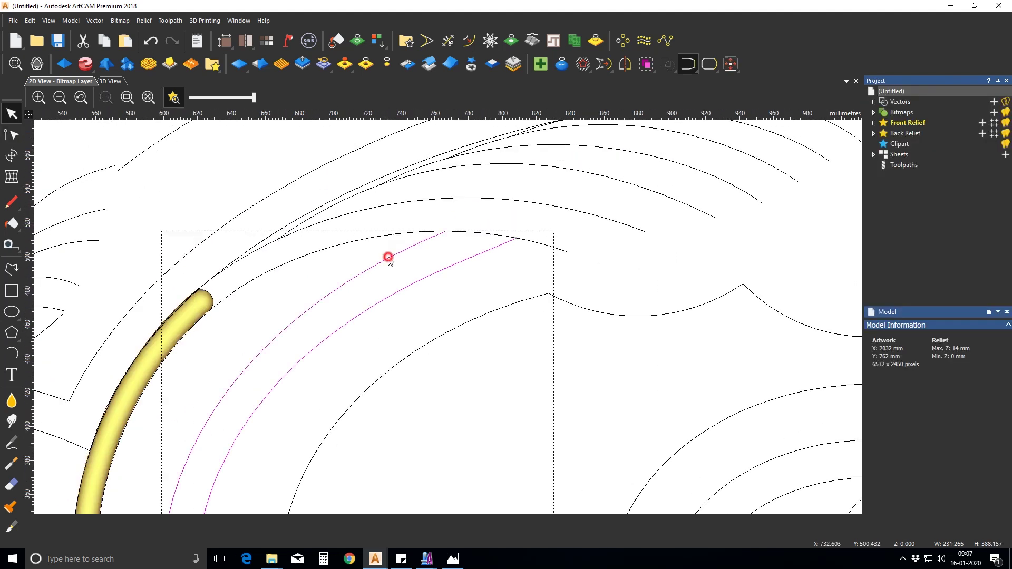
left_click(688, 63)
scroll(485, 232, "up", 2)
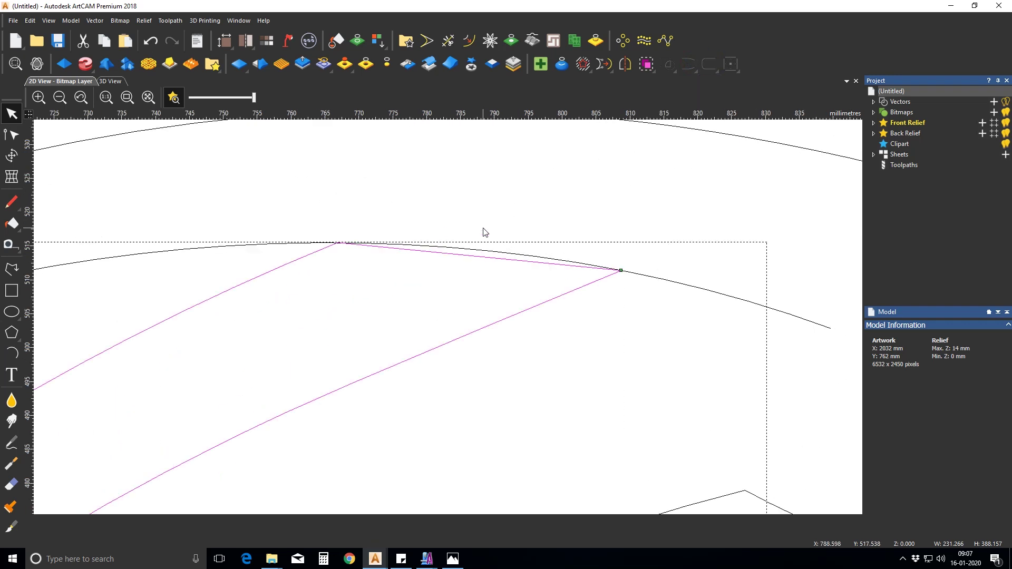
Move the band's lower corner onto the scroll circle and bend its end segments to follow the leaf curve and the circle.
key("n")
scroll(473, 287, "down", 3)
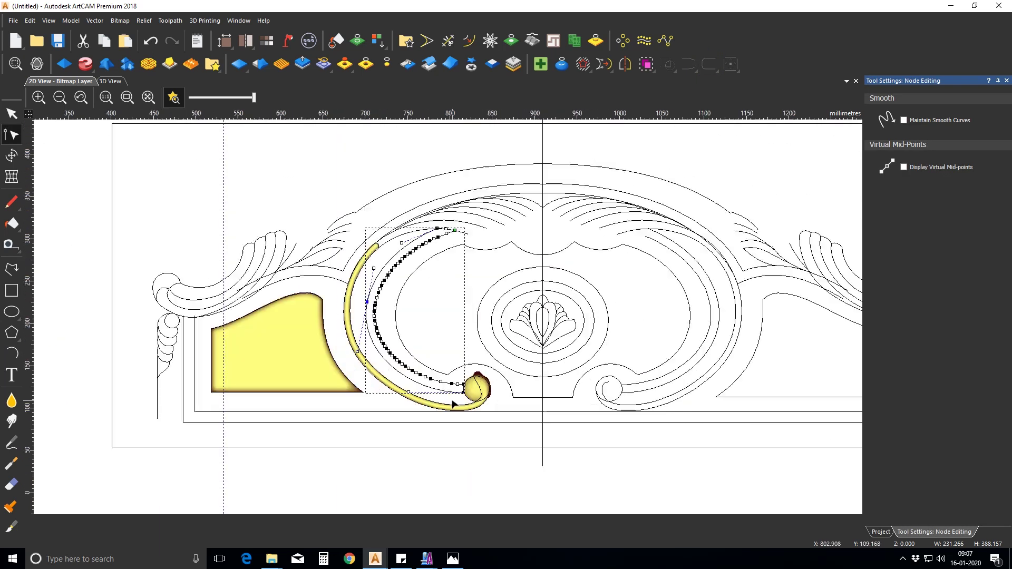
scroll(489, 346, "up", 3)
left_click_drag(487, 357, 496, 359)
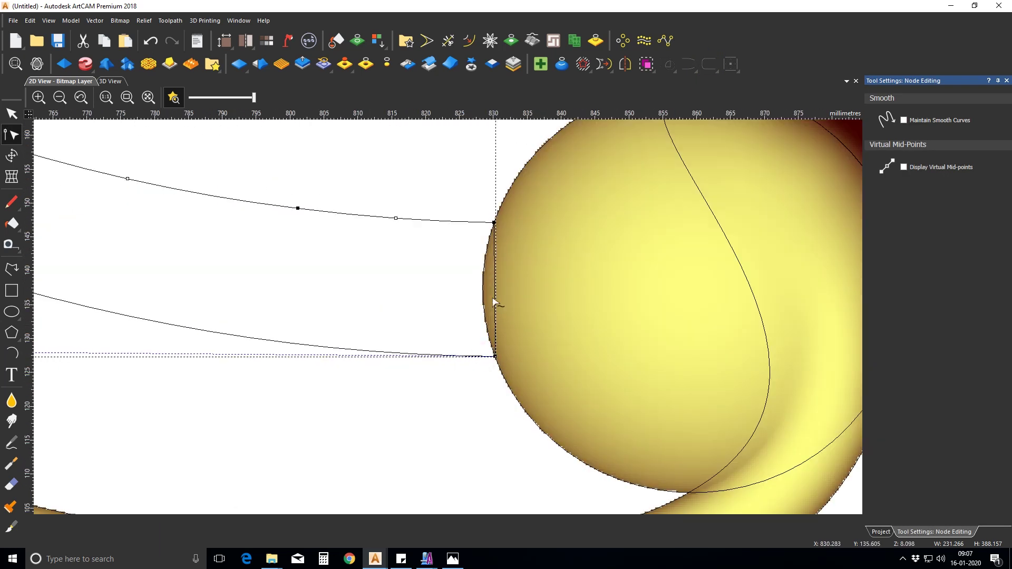
left_click_drag(494, 289, 482, 290)
Give the closed inner band a round shape relief with a 60 degree angle and constant height 14 mm.
key("F12")
scroll(430, 274, "down", 4)
left_click(893, 119)
left_click_drag(902, 289, 846, 290)
type("60")
left_click(884, 342)
left_click_drag(902, 355, 866, 358)
type("14")
scroll(446, 150, "up", 4)
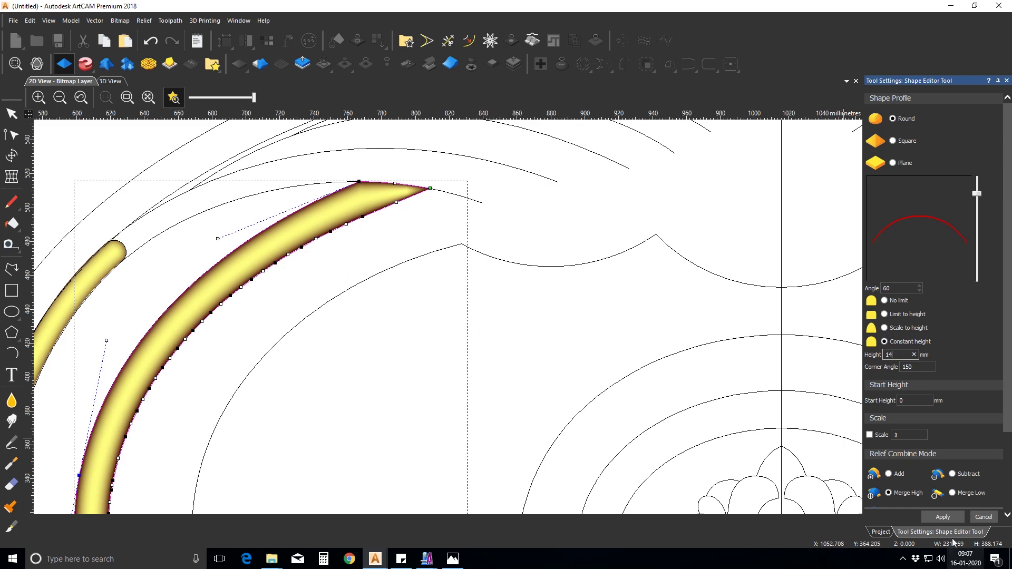
left_click(990, 515)
Examine the leaf curves above the scroll bands and compare them with the reference image.
scroll(448, 316, "down", 2)
left_click(392, 304)
left_click(439, 235)
left_click(370, 251)
left_click(453, 558)
left_click(453, 559)
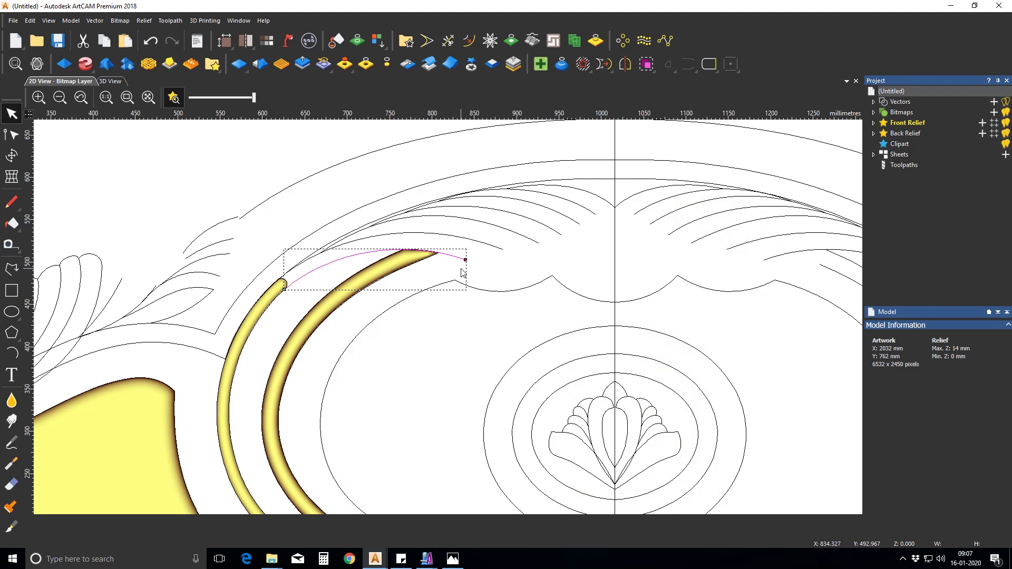
left_click(388, 235)
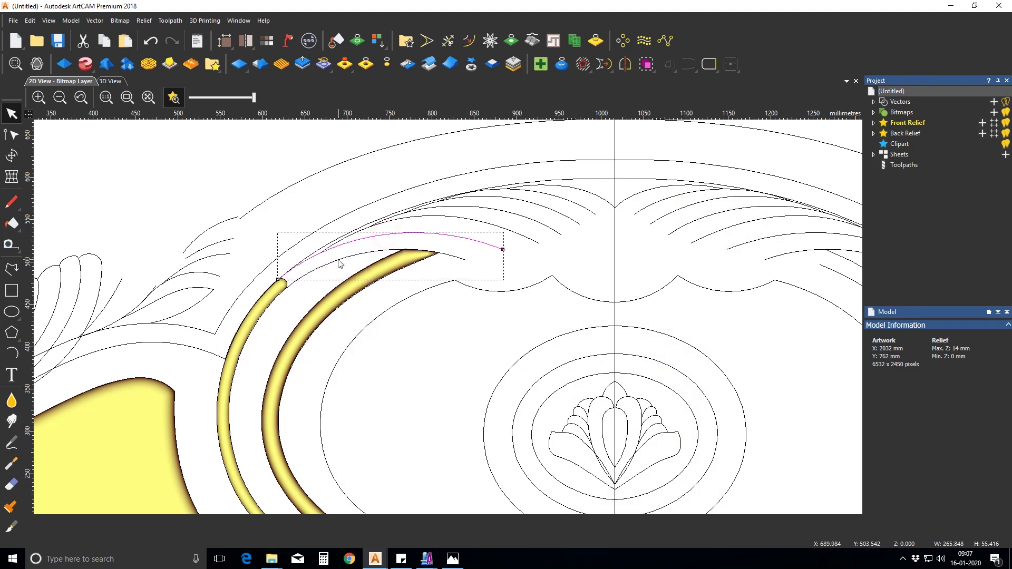
scroll(335, 258, "down", 1)
Draw a horizontal line about 45 mm long above the headboard and turn it into a semicircular arc.
left_click(12, 269)
left_click(349, 215)
left_click(368, 216)
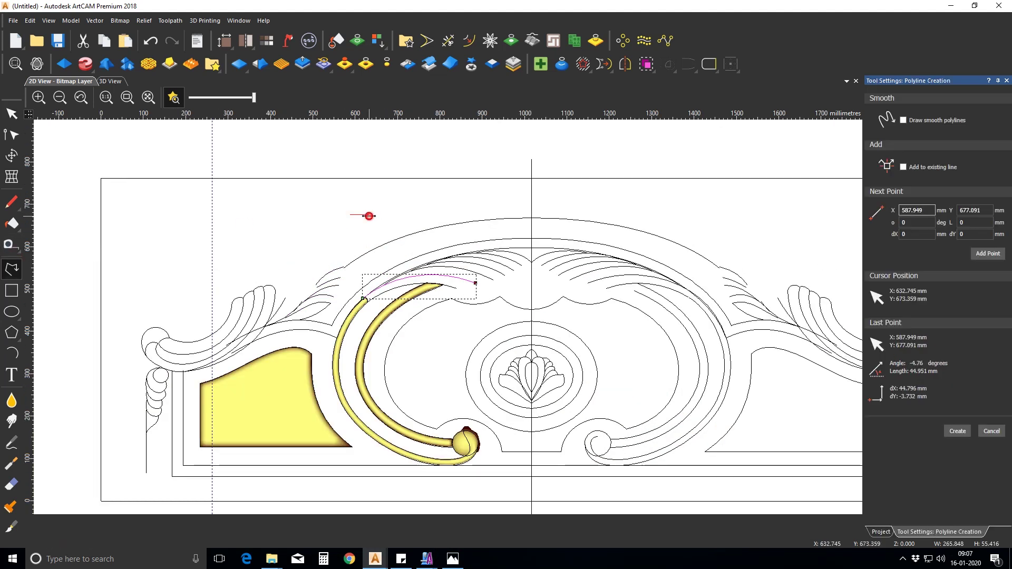
key("Escape")
scroll(369, 216, "up", 2)
double_click(337, 210)
key("a")
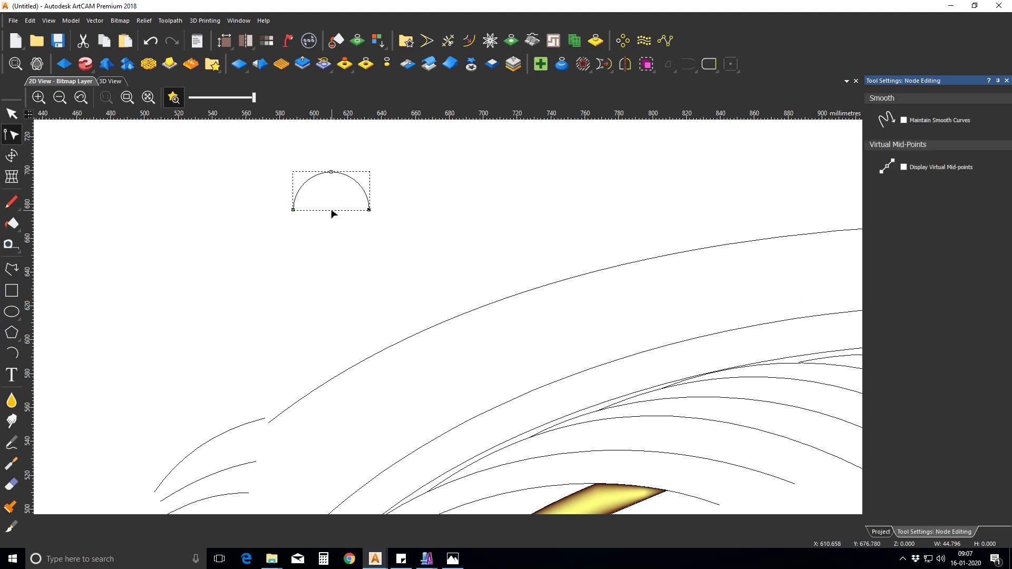
key("Escape")
scroll(338, 172, "up", 1)
Draw a line from the semicircle's left end to its top and mirror a copy of it to the right.
left_click(11, 268)
left_click(248, 247)
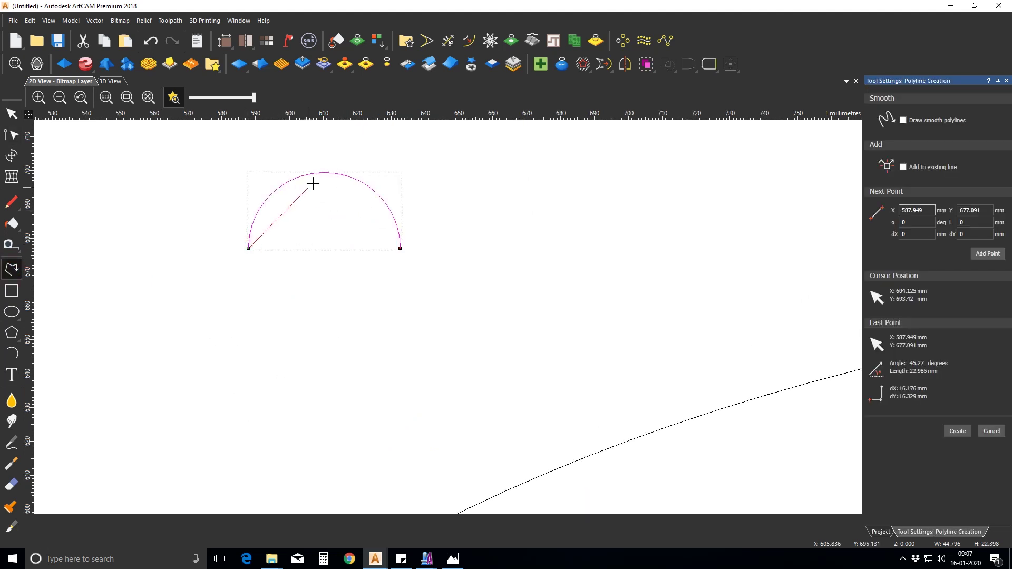
left_click(324, 172)
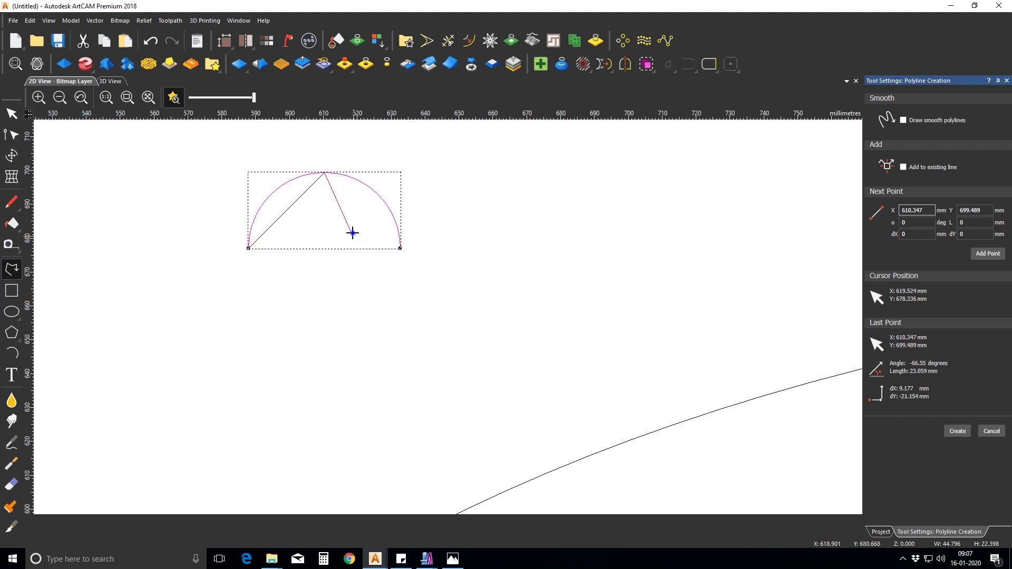
key("Escape")
left_click(624, 63)
left_click(802, 220)
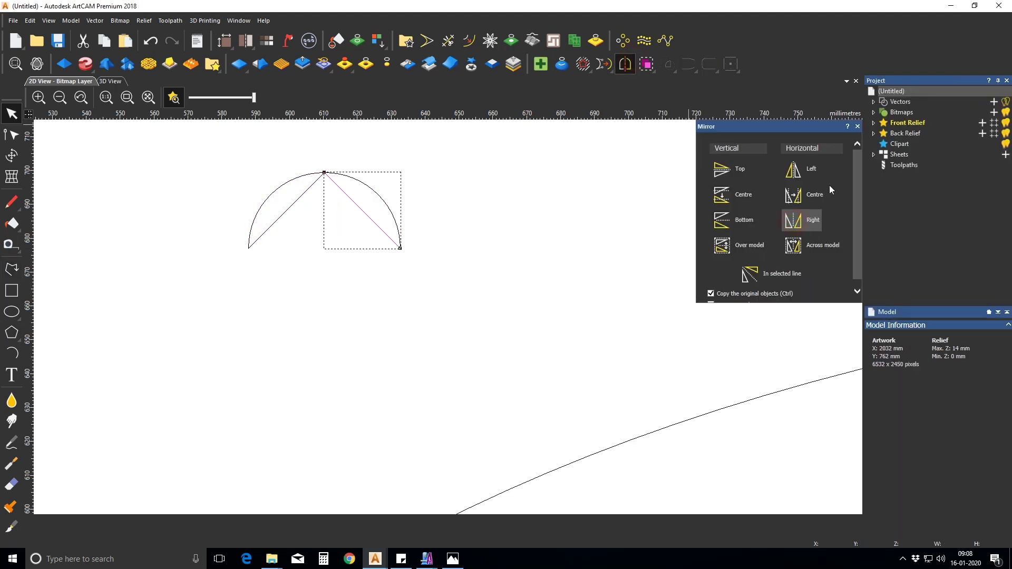
left_click(858, 127)
Join the two diagonal lines, move them beside the semicircle, and convert them into one convex and one concave arc.
left_click(309, 186, "shift")
left_click(688, 63)
left_click(692, 119)
left_click_drag(310, 185, 476, 203)
double_click(490, 219)
left_click_drag(564, 216, 533, 246)
key("n")
Check the width and height of the semicircle and the neighbouring two-arc shape.
left_click(366, 183)
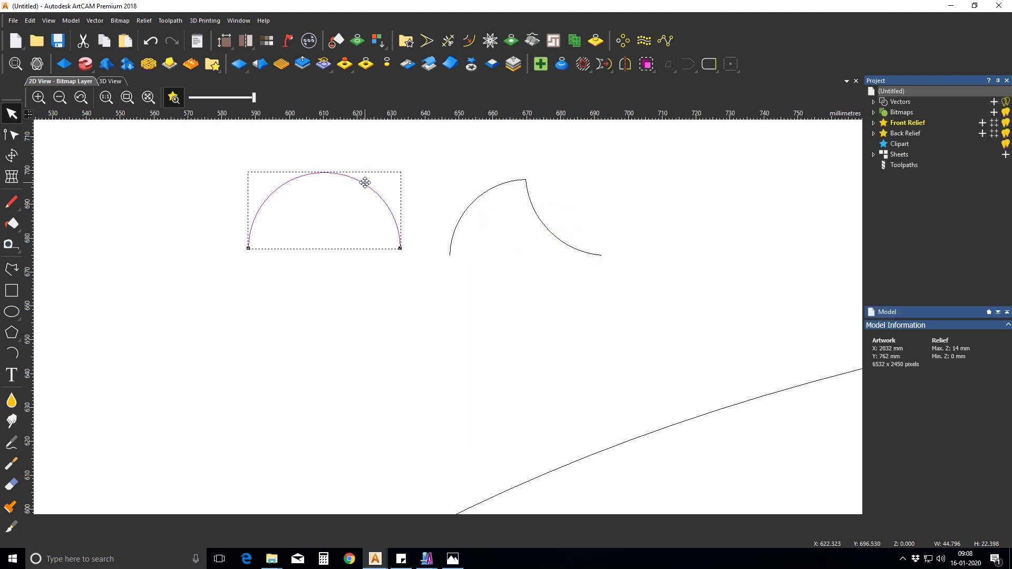
left_click(366, 182)
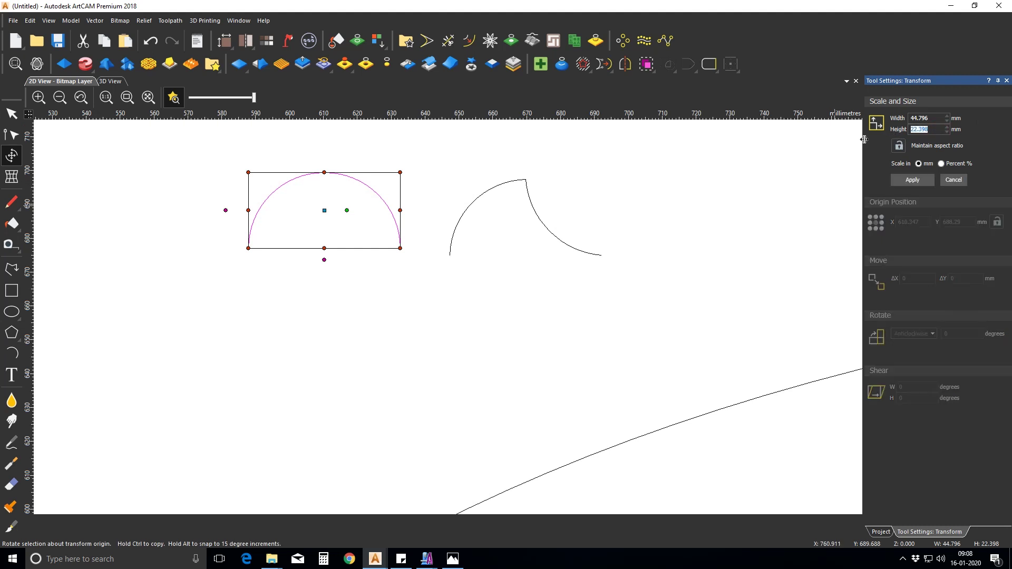
left_click(493, 188)
left_click(775, 443)
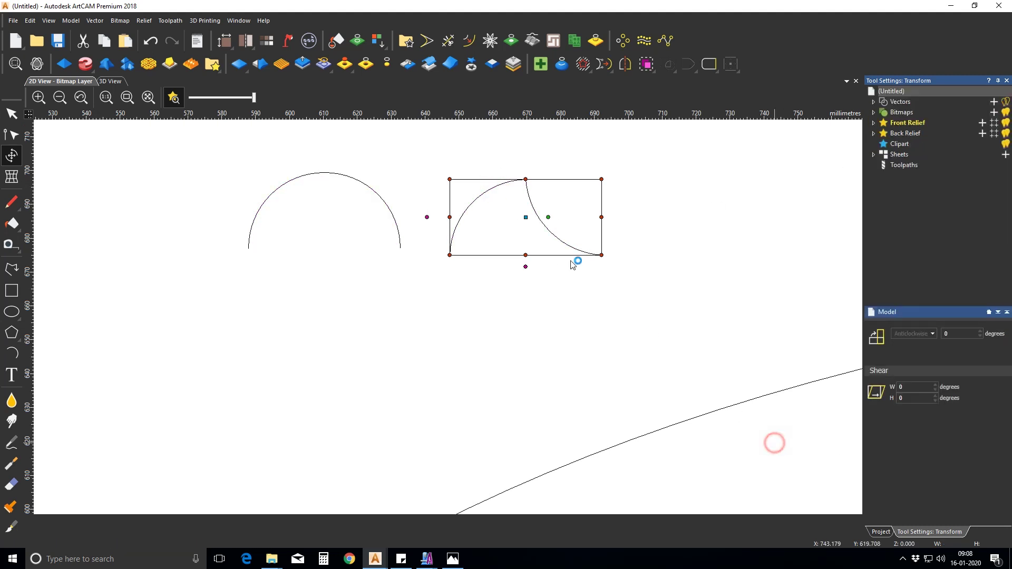
Compare the width and height of the two-arc profile with those of the semicircle once more.
left_click(529, 193)
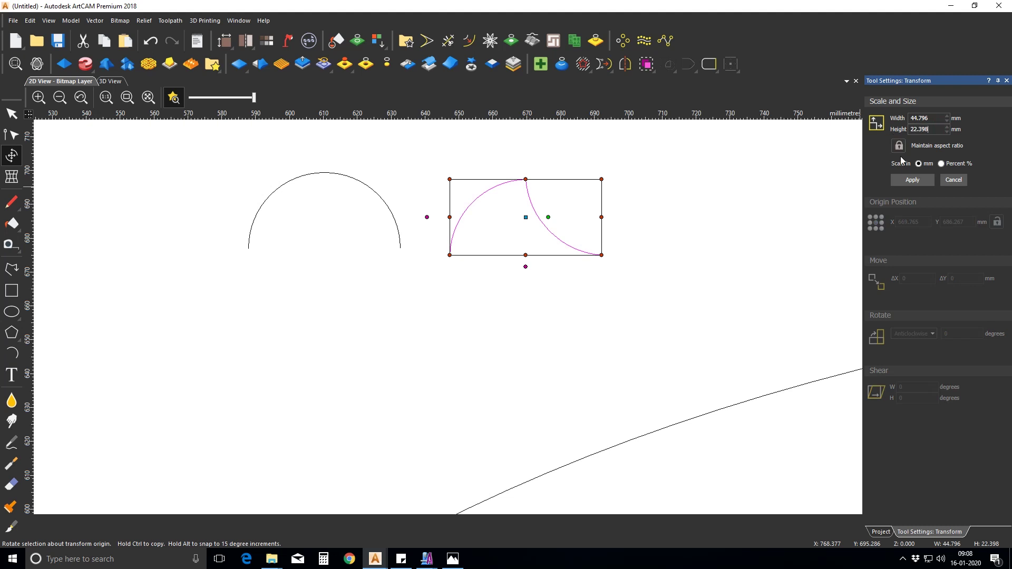
left_click(364, 216)
left_click(363, 185)
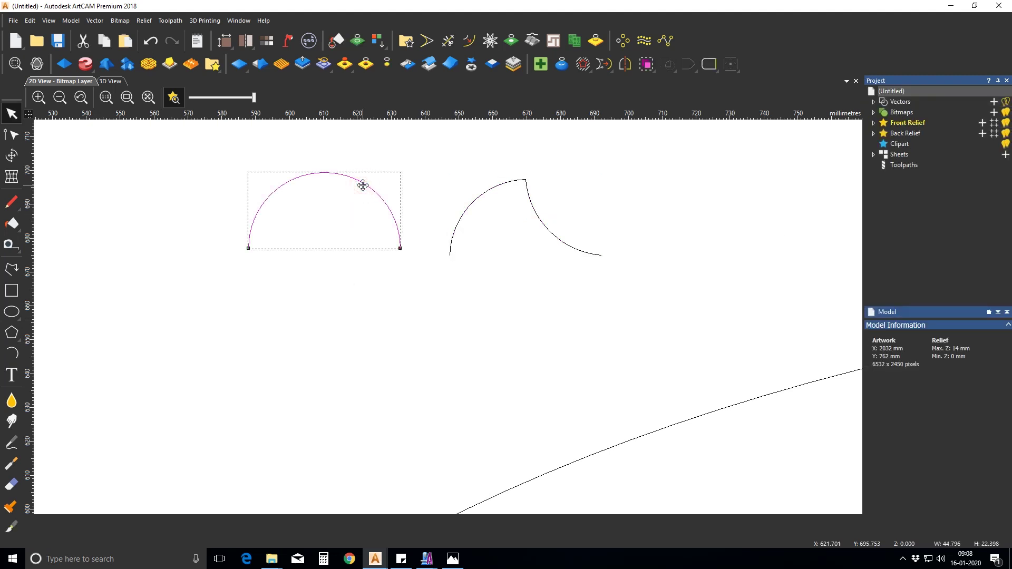
left_click(362, 185)
left_click_drag(931, 119, 885, 122)
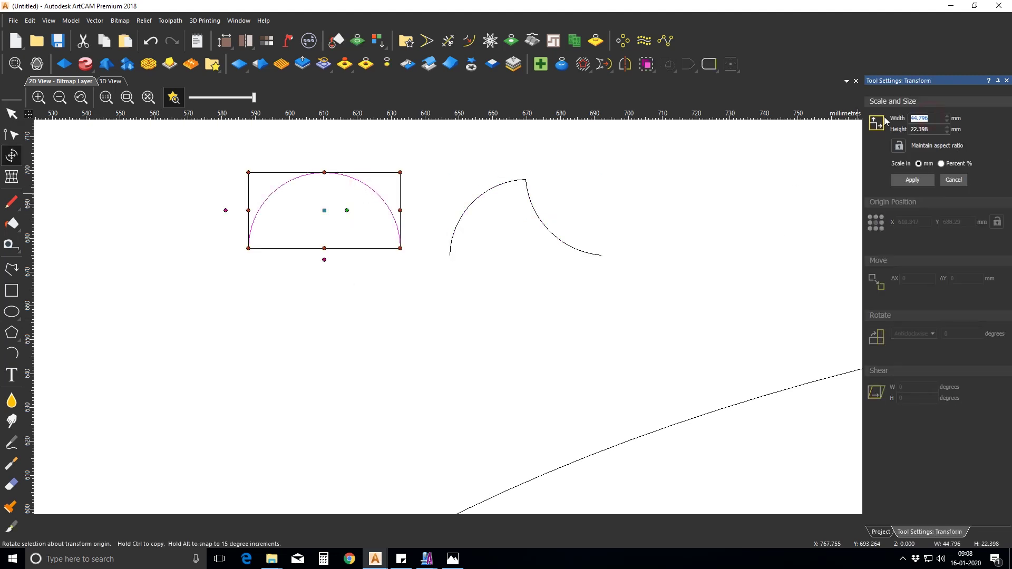
left_click(523, 182)
left_click(624, 208)
left_click(526, 185)
left_click(526, 185)
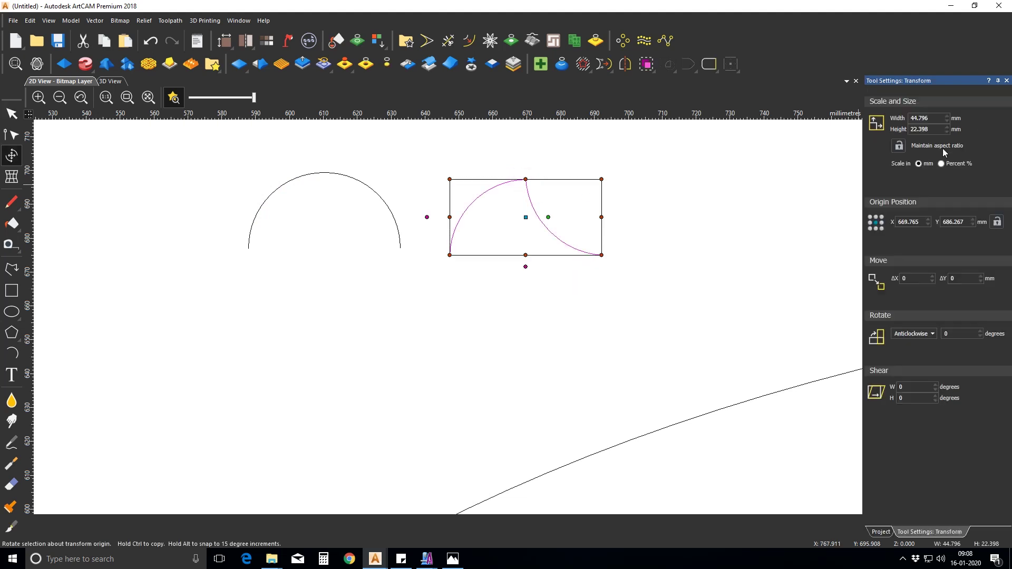
left_click_drag(932, 119, 889, 121)
left_click(940, 178)
Move the two-arc profile over the semicircle, leaving their starting ends slightly apart.
left_click_drag(579, 329, 568, 329)
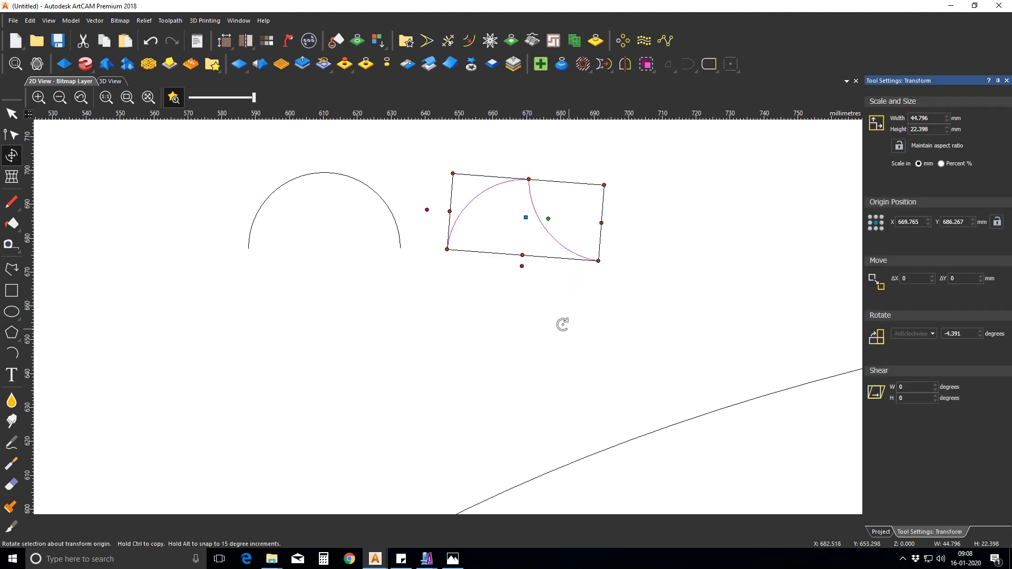
key("Return")
left_click(530, 302)
left_click_drag(451, 256, 272, 251)
Draw a rounded rectangle about 100 mm wide and 20 mm high above the headboard, with an 8 mm corner radius.
scroll(428, 347, "down", 2)
left_click(12, 290)
left_click_drag(486, 210, 656, 244)
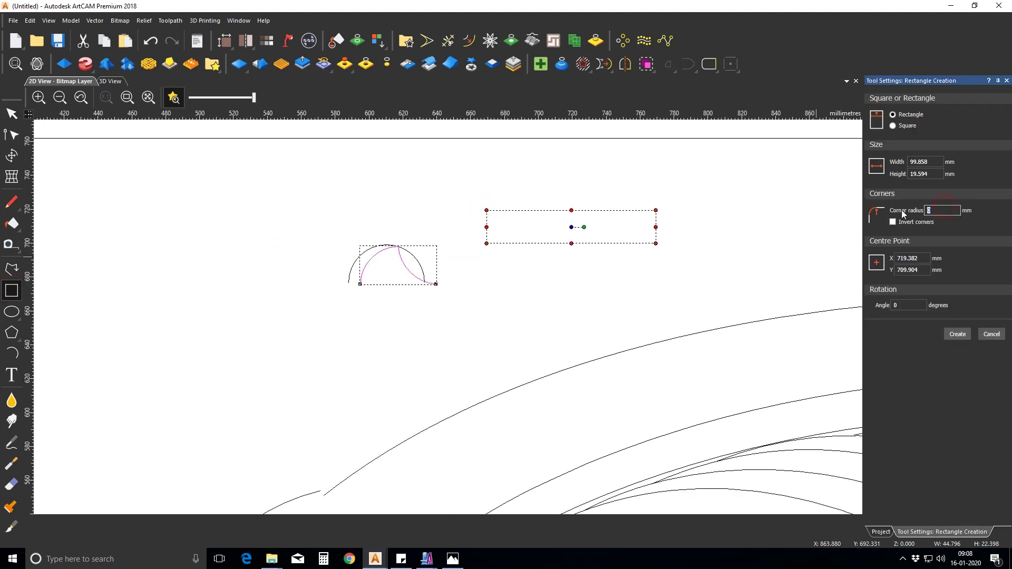
type("5")
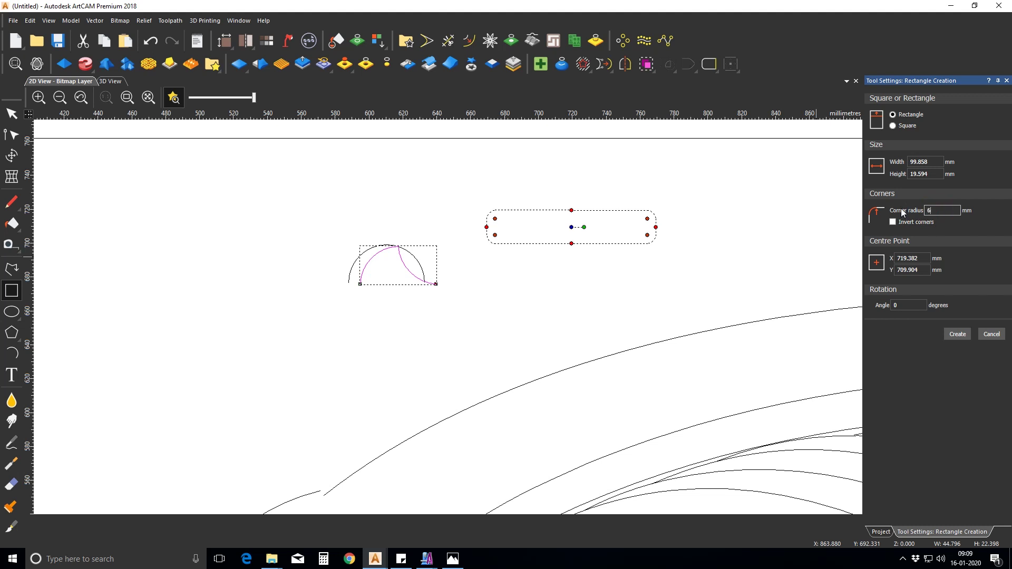
key("BackSpace")
type("8")
left_click(958, 334)
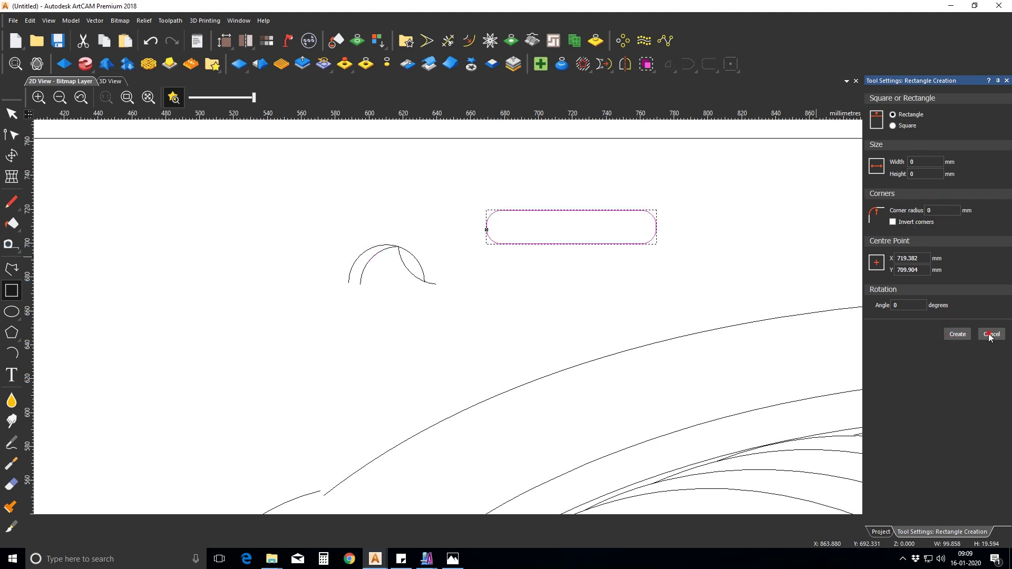
Cut the rounded rectangle at its two side nodes and delete the lower half.
left_click(508, 301)
double_click(496, 213)
scroll(477, 232, "up", 2)
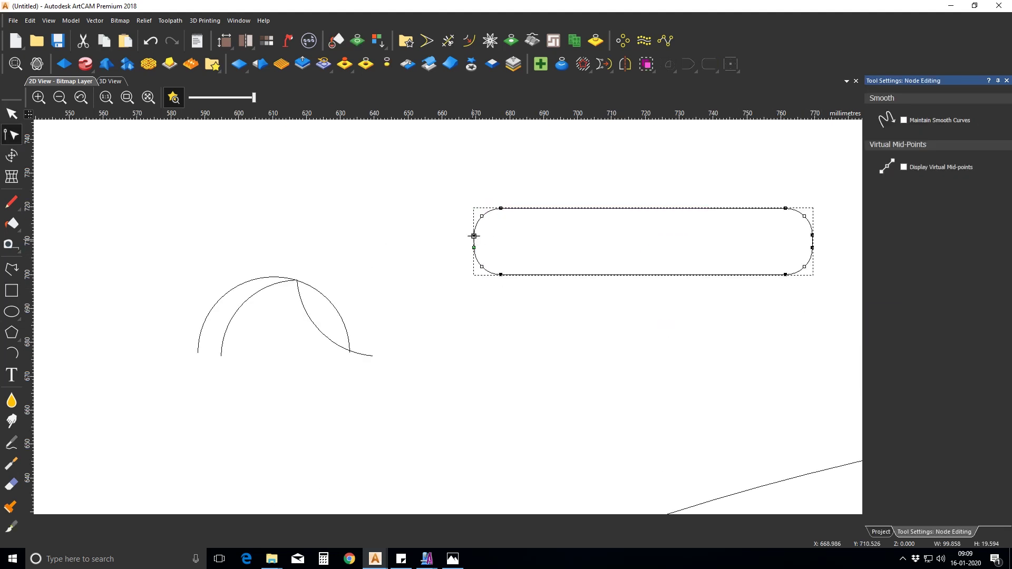
key("n")
left_click(782, 274)
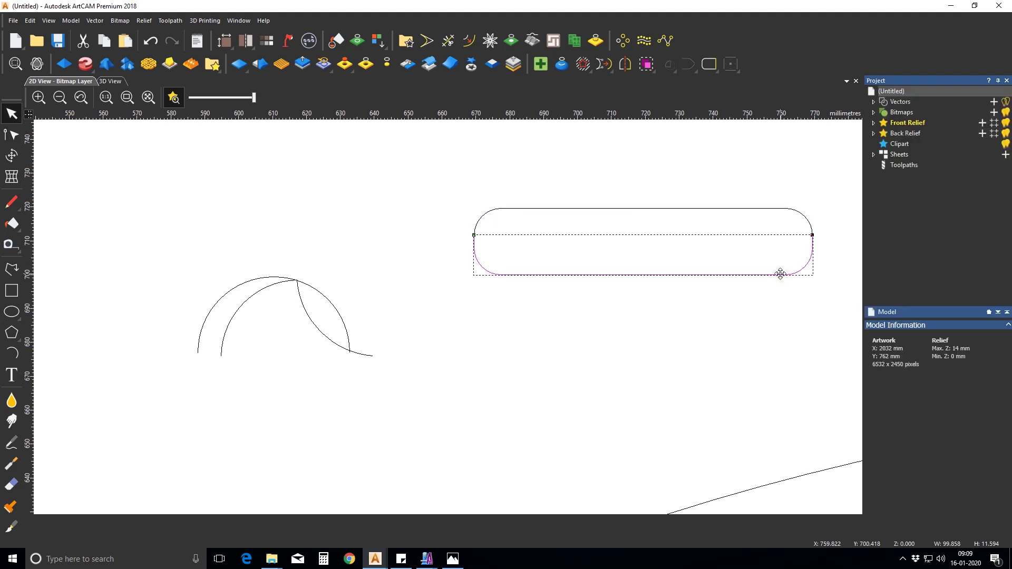
key("Delete")
Set up a two-rail sweep along the lowest leaf's edge curves, using the open rounded profile as the Z modulation.
scroll(174, 331, "down", 3)
scroll(499, 394, "up", 2)
left_click(501, 384)
left_click(429, 318, "shift")
left_click(89, 69)
left_click(87, 84)
left_click(419, 218)
left_click(921, 323)
Try the modulated leaf sweep with a final height of 9, a 5 mm start height and Merge High.
left_click(894, 382)
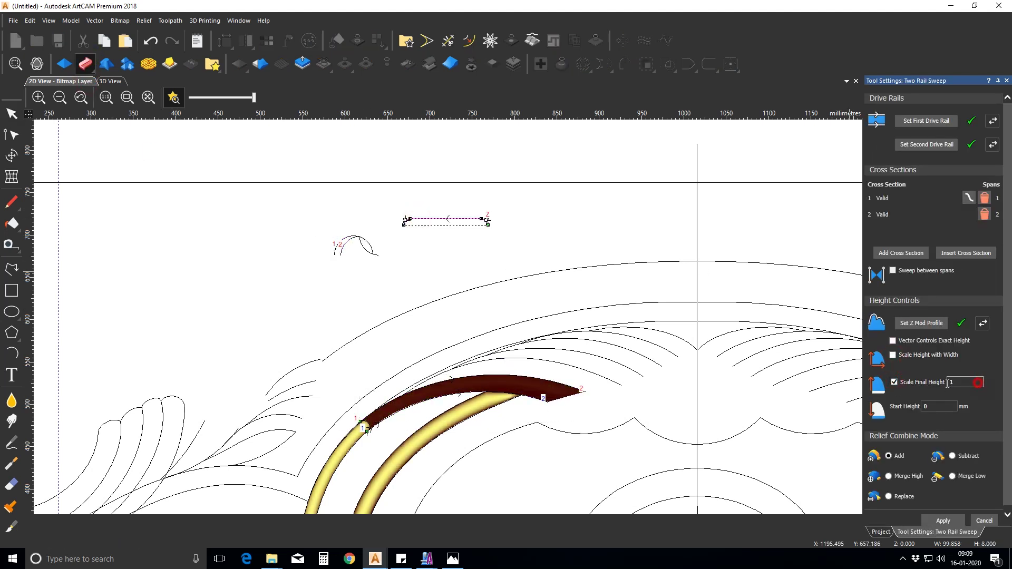
left_click(889, 476)
type("9")
key("Tab")
type("5")
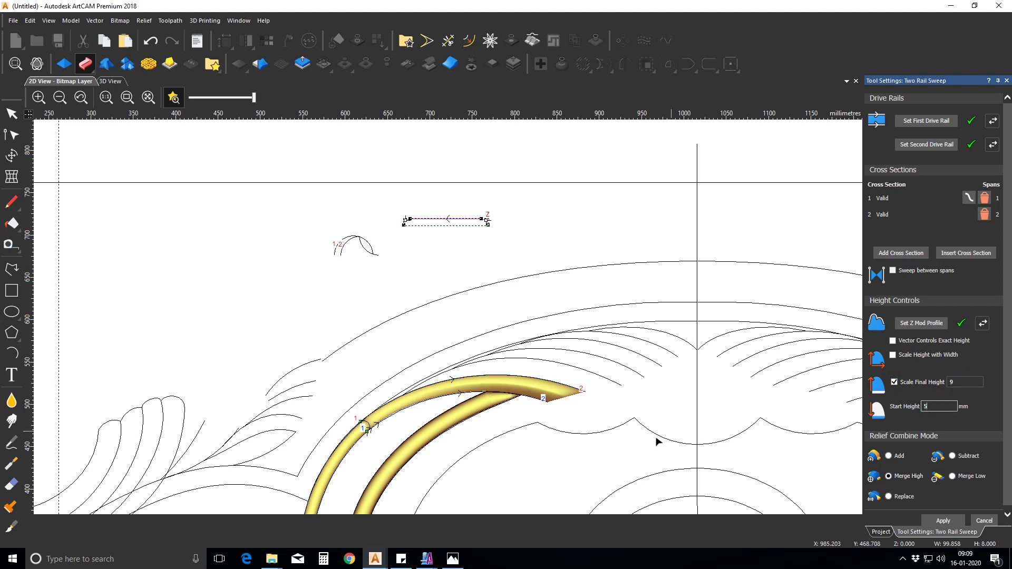
scroll(378, 424, "up", 2)
scroll(377, 431, "down", 2)
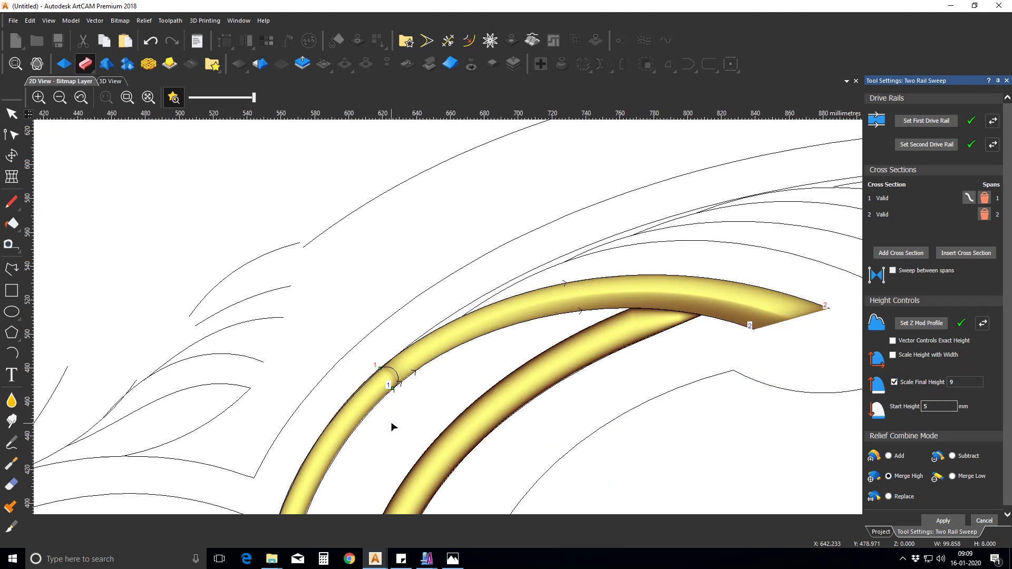
left_click(985, 521)
Try the leaf's two-rail sweep without Z modulation, using final height 9, start height 5 mm and Merge High.
scroll(452, 301, "down", 2)
left_click(522, 296)
left_click(492, 317, "shift")
left_click(418, 161, "shift")
left_click(86, 65)
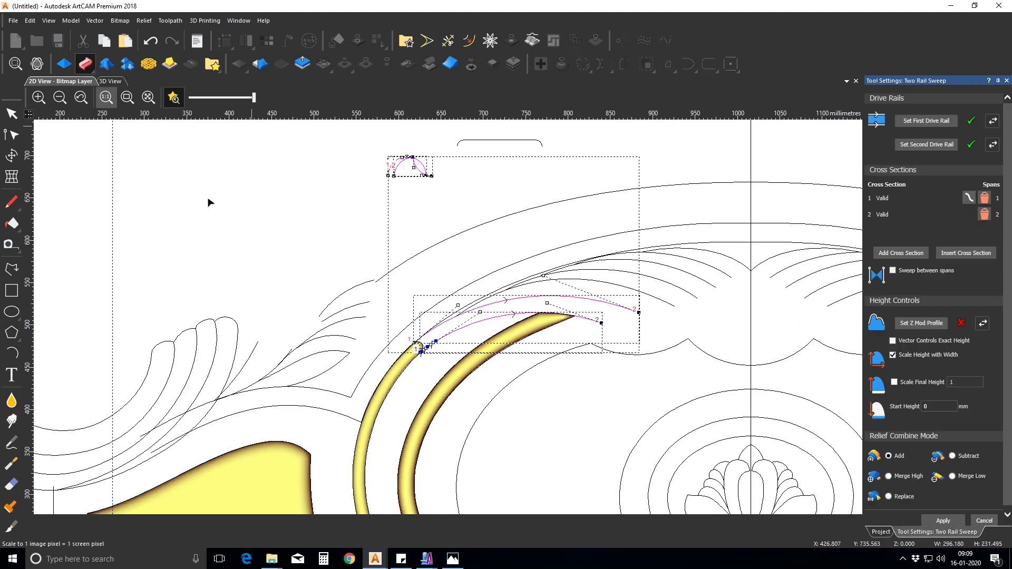
left_click(892, 354)
left_click(894, 383)
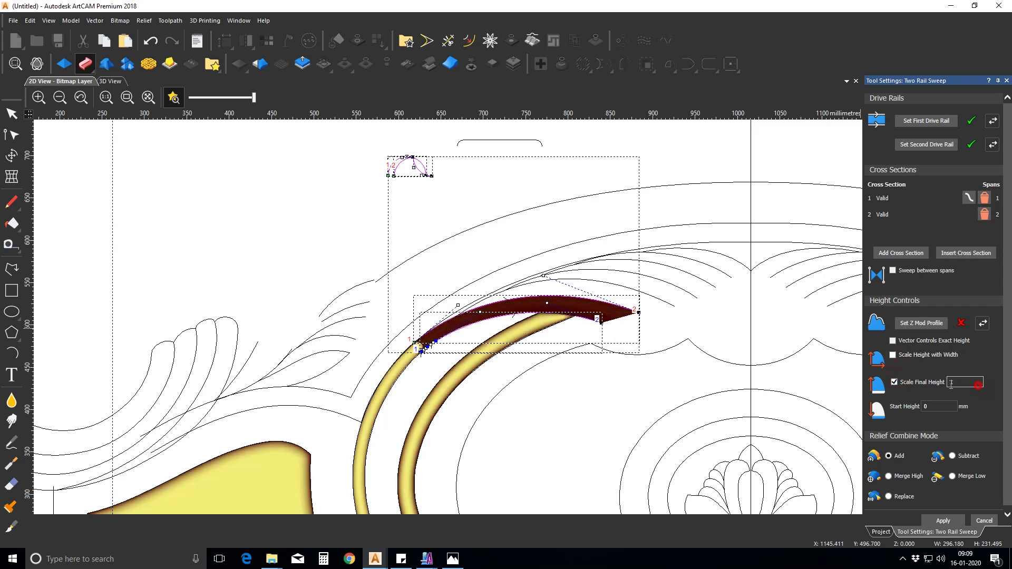
type("9")
key("Tab")
type("5")
left_click(889, 476)
scroll(421, 350, "up", 4)
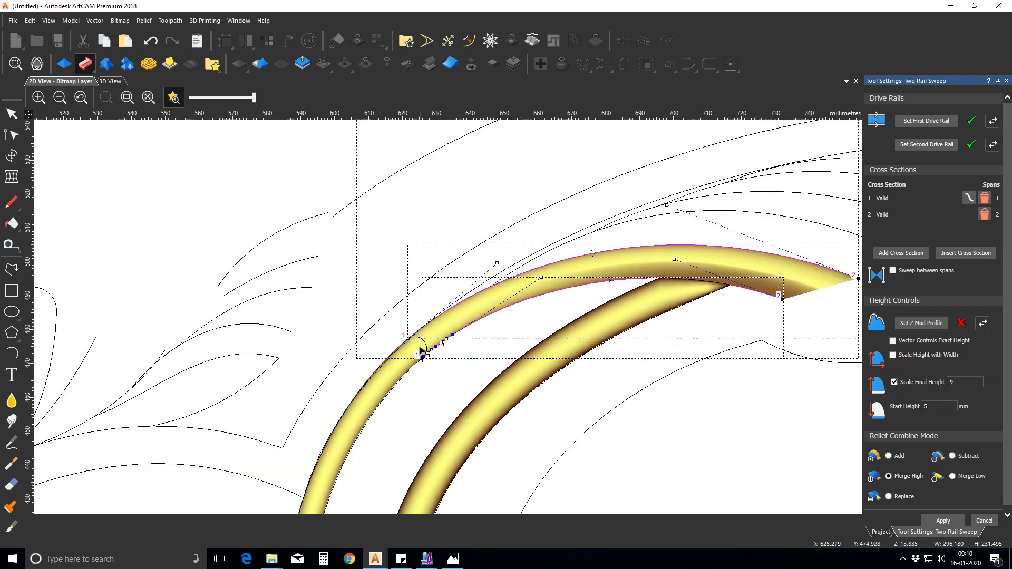
scroll(420, 350, "down", 2)
Rebuild the outer scroll band's round relief with a 90-degree profile angle.
left_click(412, 368)
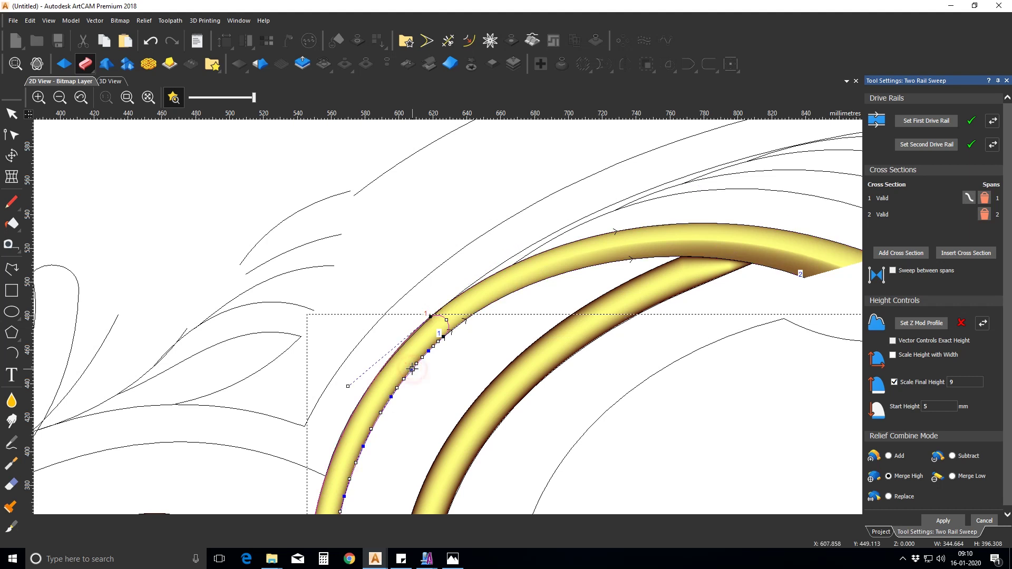
key("Escape")
double_click(414, 371)
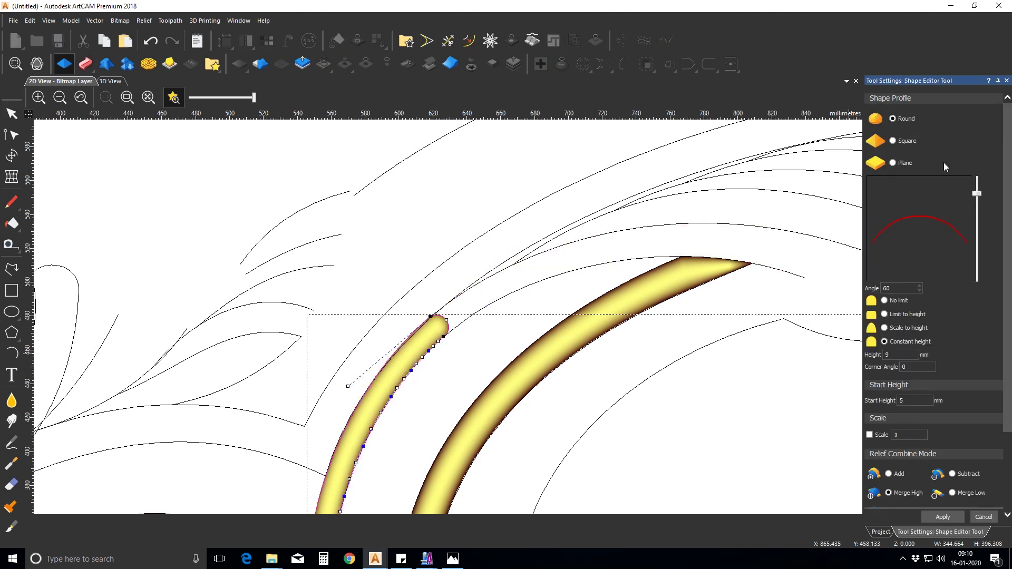
scroll(520, 399, "down", 3)
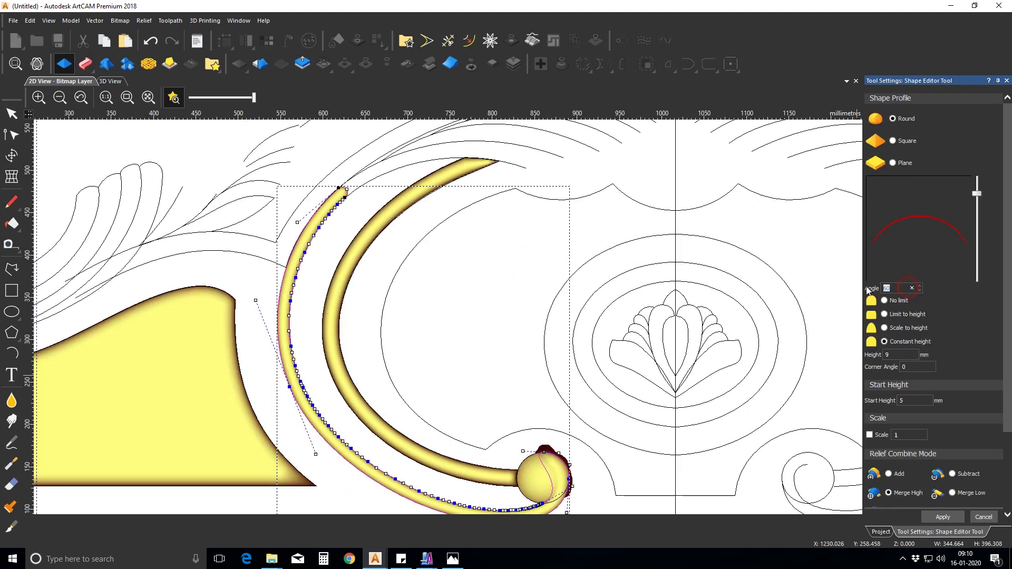
key("Return")
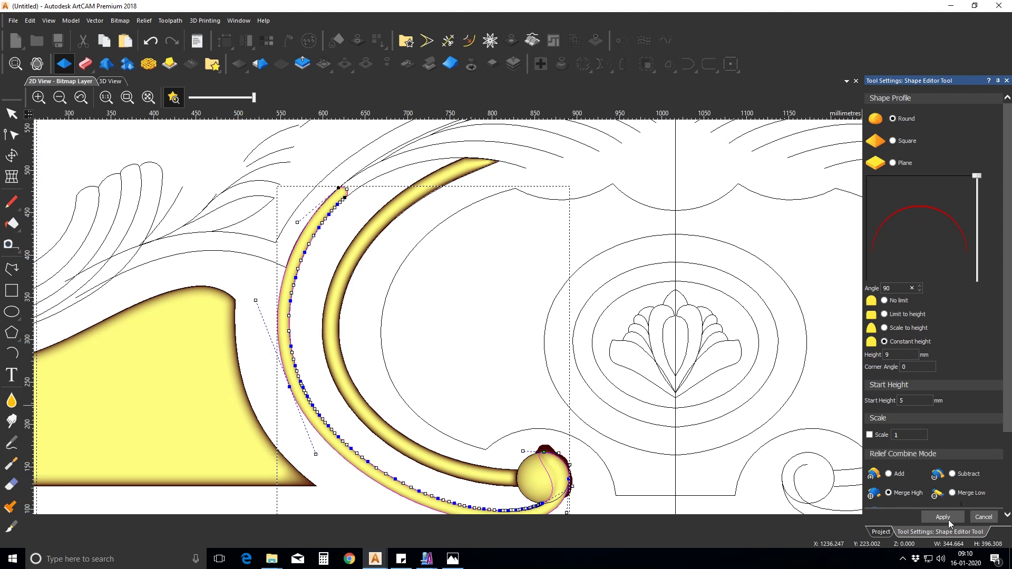
left_click(980, 517)
Sweep the lowest leaf between its two edge curves, using the semicircle and the two-arc profile as cross sections.
middle_click_drag(352, 185, 399, 251)
left_click(518, 207)
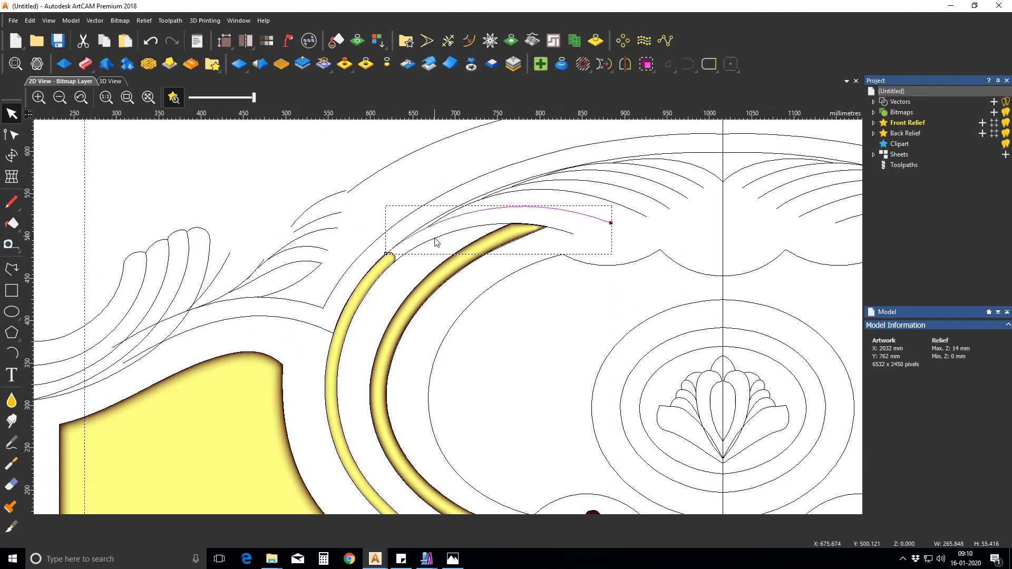
scroll(436, 242, "down", 2)
left_click(420, 196, "shift")
scroll(422, 196, "up", 4)
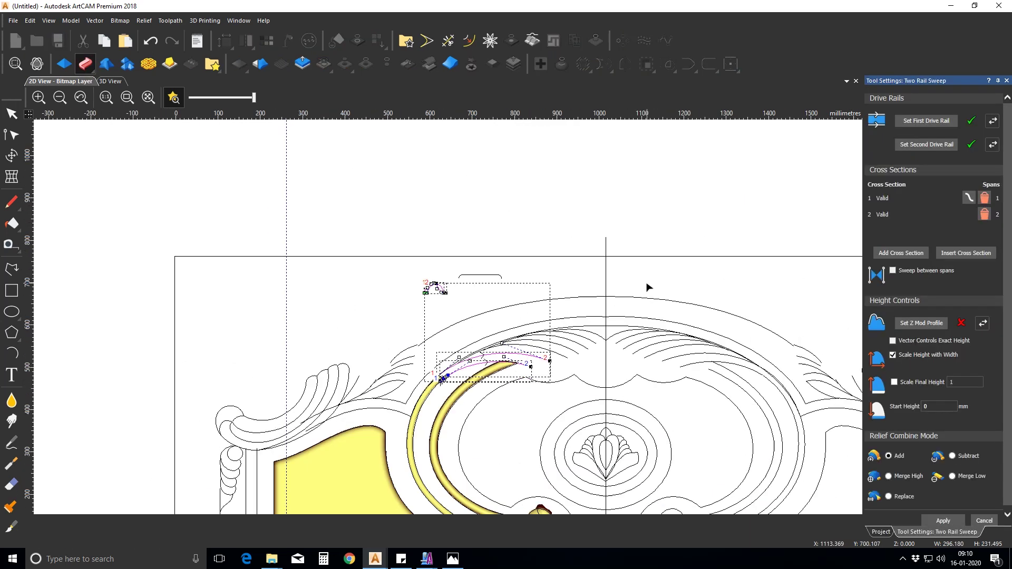
left_click(943, 521)
scroll(466, 394, "up", 3)
scroll(448, 317, "down", 2)
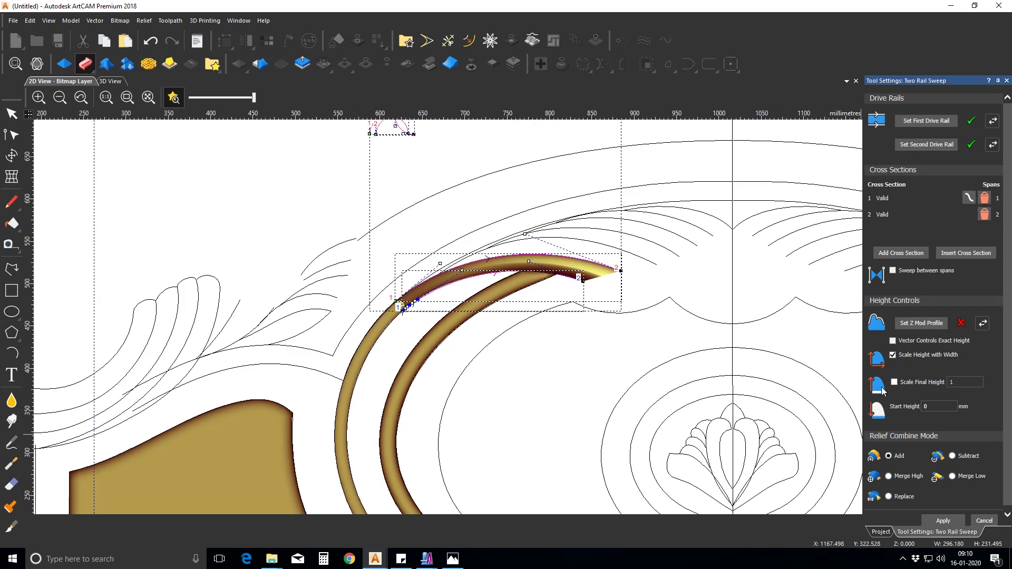
Apply the leaf sweep with final height 9, start height 5 mm and Merge High, without scaling height by width.
left_click(894, 382)
left_click(943, 520)
left_click(893, 354)
left_click(943, 521)
left_click_drag(969, 384, 927, 385)
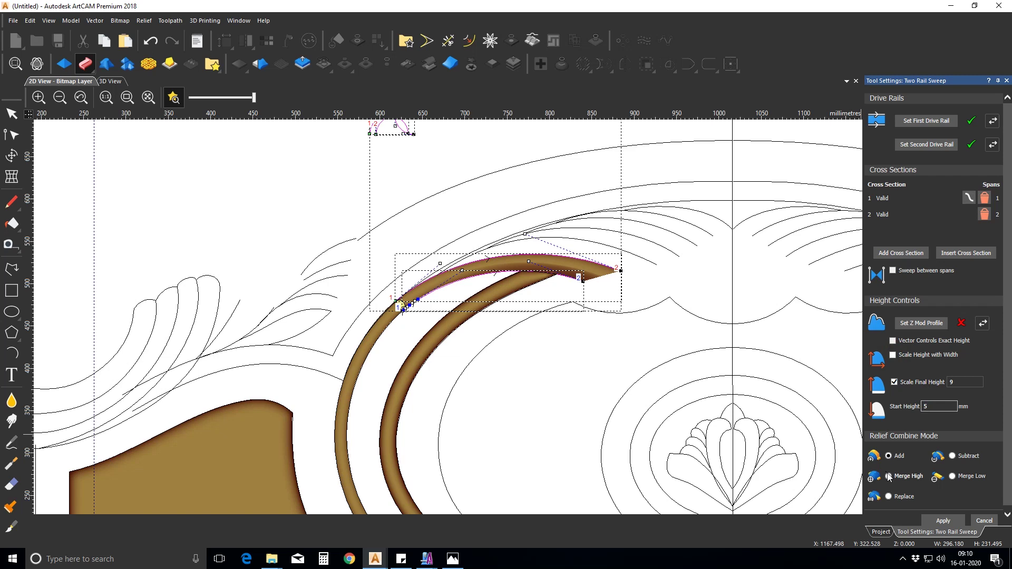
scroll(406, 300, "up", 3)
scroll(519, 300, "down", 2)
left_click(943, 522)
Add a node to the next leaf's curve and extend its lower end to the base of the swept leaf.
left_click(562, 346)
left_click(641, 261)
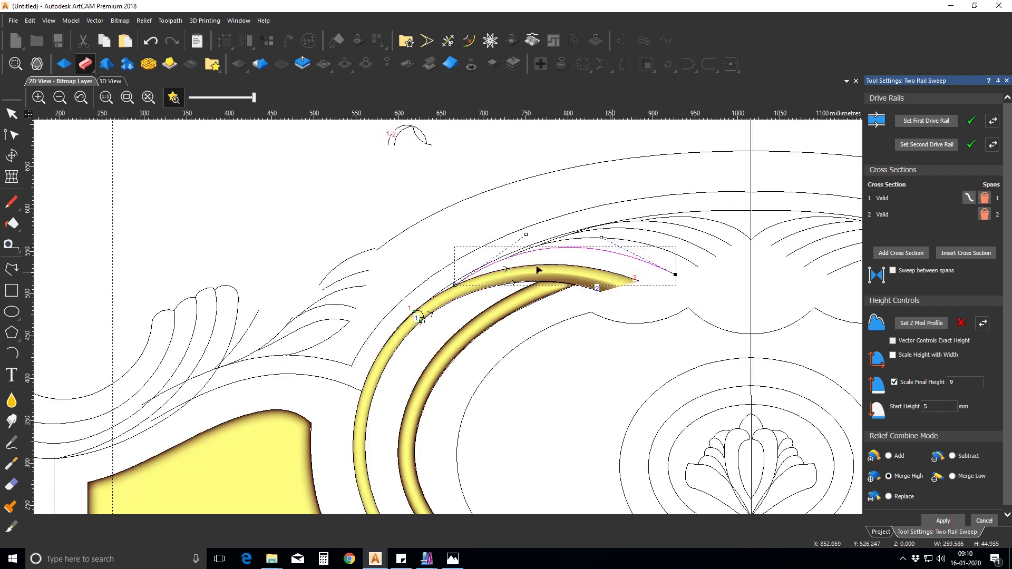
scroll(611, 276, "up", 3)
key("p")
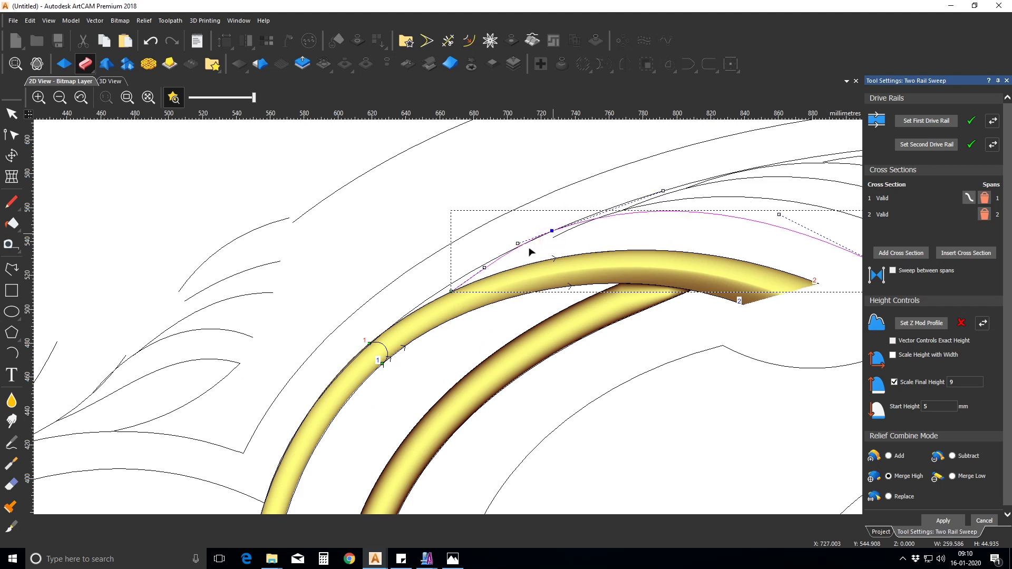
mouse_move(452, 291)
left_mouse_down()
mouse_move(369, 344)
mouse_move(437, 285)
left_mouse_up()
scroll(438, 285, "down", 3)
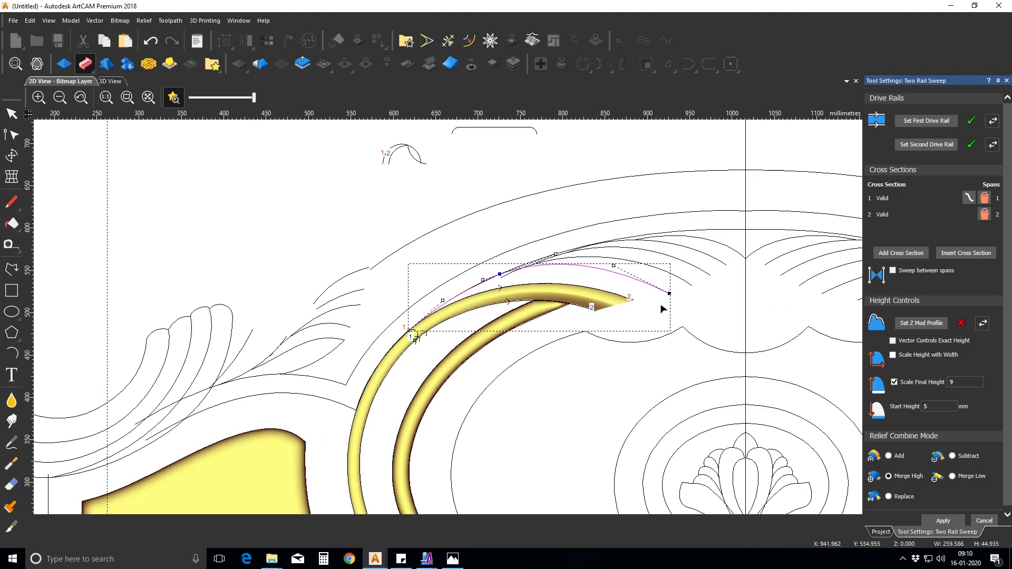
left_click(983, 522)
Draw a straight line spanning about 255 mm from the swept leaf's tip back to its base.
left_click(12, 269)
scroll(644, 300, "up", 3)
left_click(650, 298)
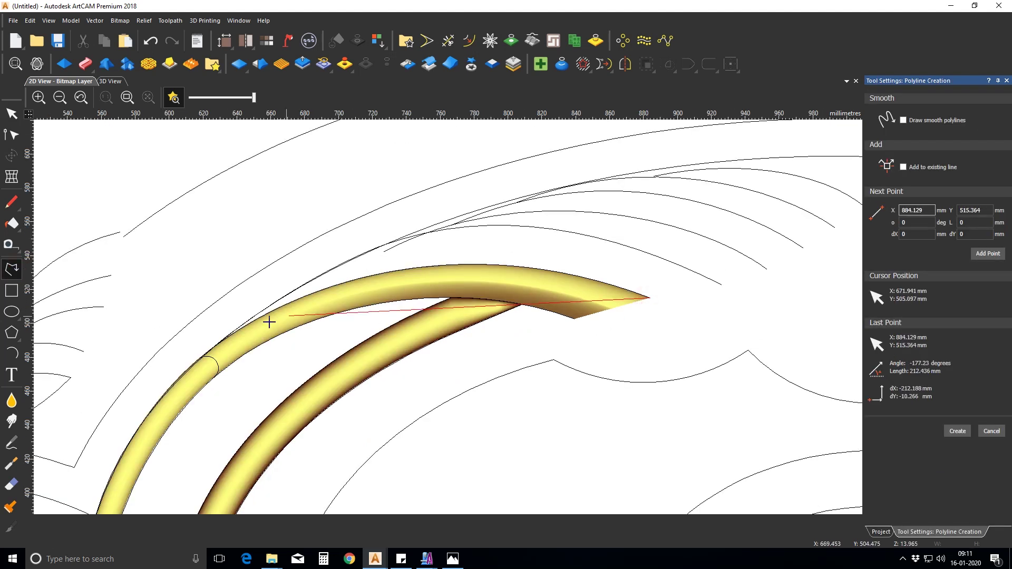
left_click(217, 350)
key("Escape")
Bend the new line into a curve following the swept leaf's upper edge, and shift its start slightly inside the base.
key("n")
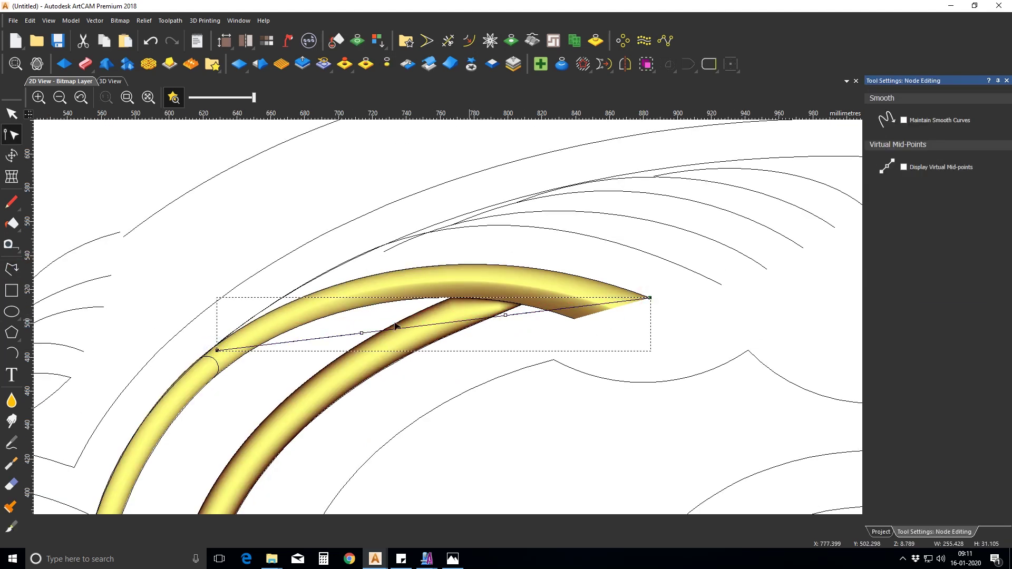
left_click_drag(356, 321, 487, 236)
mouse_move(453, 555)
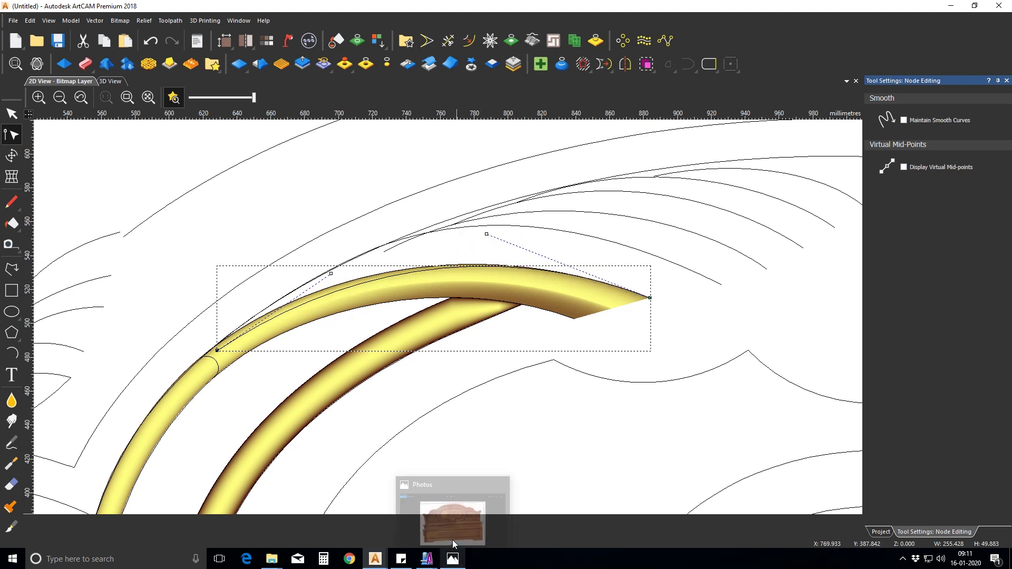
mouse_move(451, 529)
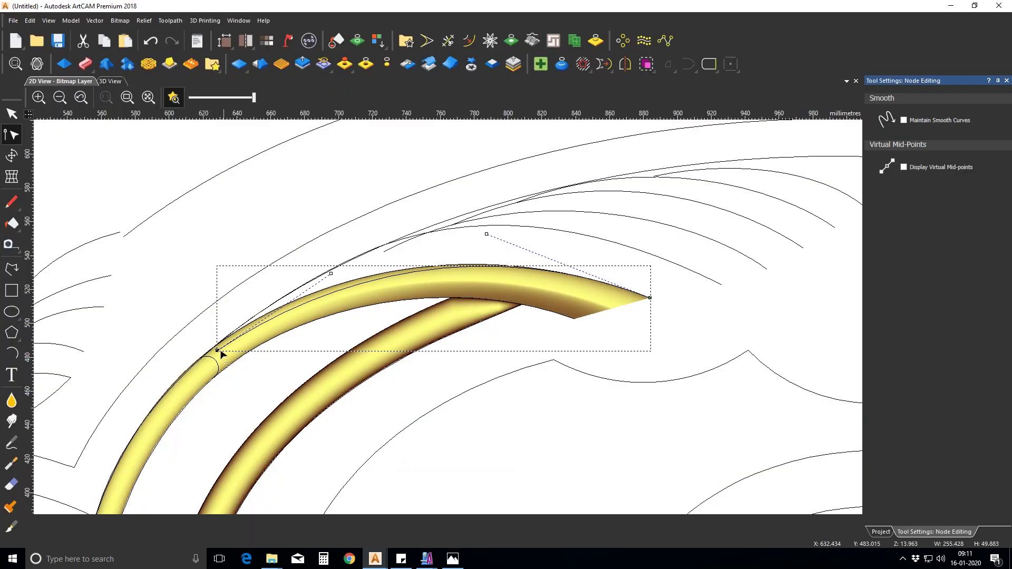
left_click_drag(216, 350, 222, 357)
left_click(449, 249)
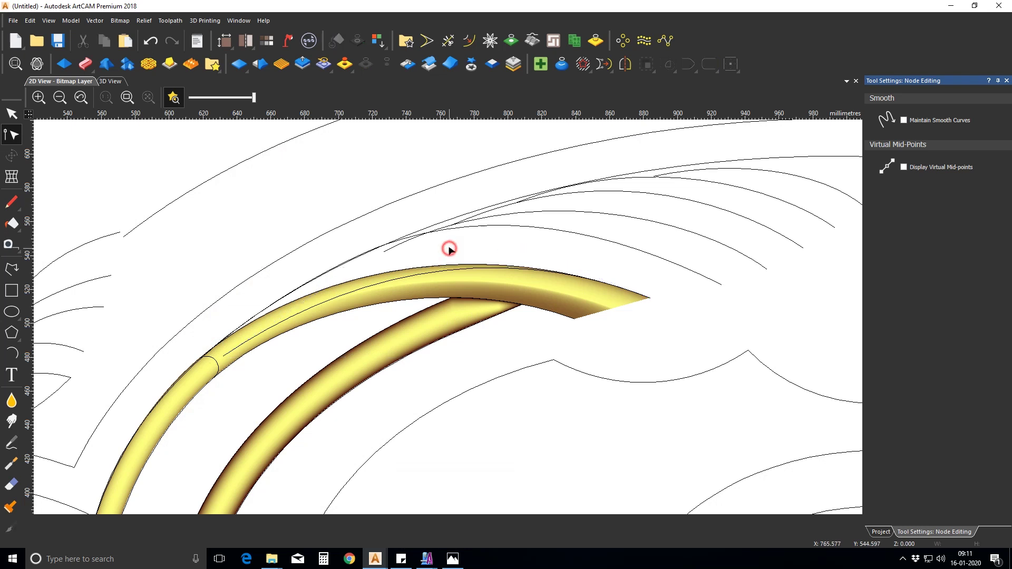
Move the third leaf curve's start node onto the adjoining curve and adjust its control handle.
left_click(391, 252)
left_click_drag(383, 251, 392, 242)
left_click_drag(531, 169, 520, 176)
Draw a line about 195 mm wide from the second leaf's tip to below the third curve's start and bend it into an arc.
left_click(12, 268)
left_click(722, 284)
left_click(391, 253)
key("Escape")
key("n")
key("b")
left_click_drag(452, 242, 626, 233)
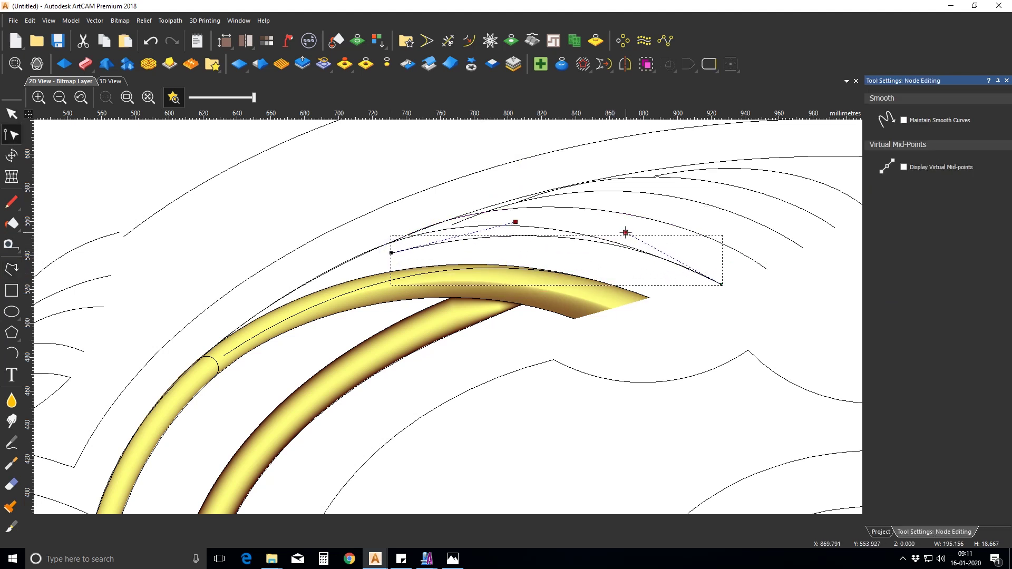
left_click_drag(514, 223, 506, 217)
left_click(548, 261)
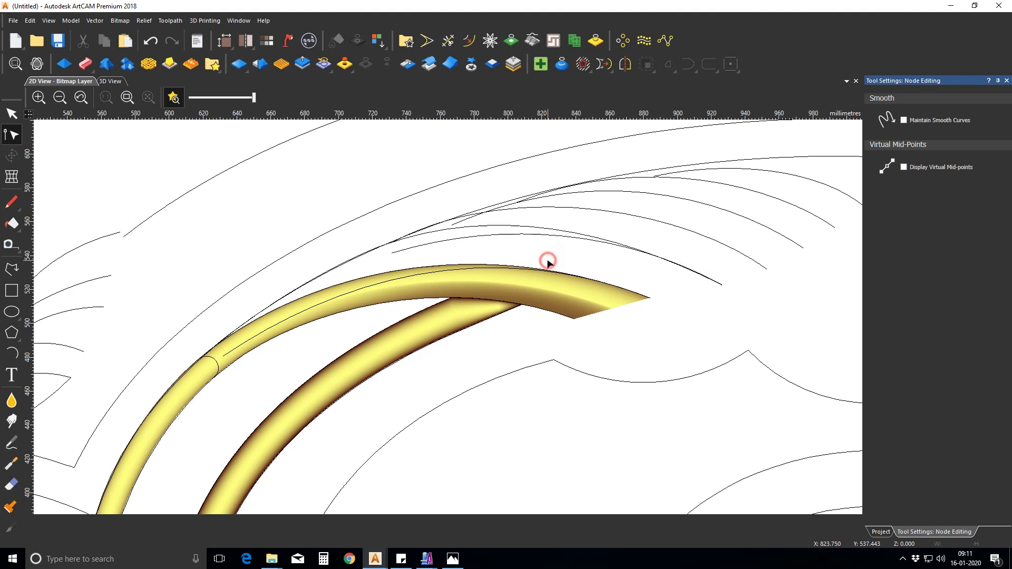
Move the fourth leaf curve's start node onto the adjoining curve and adjust its start control handle.
left_click(454, 219)
key("n")
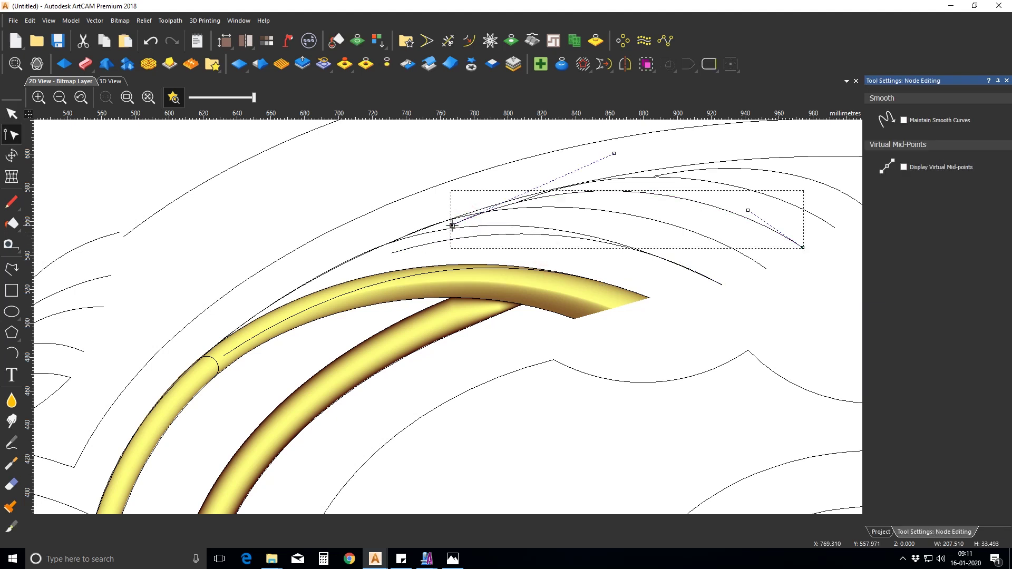
left_click(452, 218)
left_click_drag(615, 148, 608, 159)
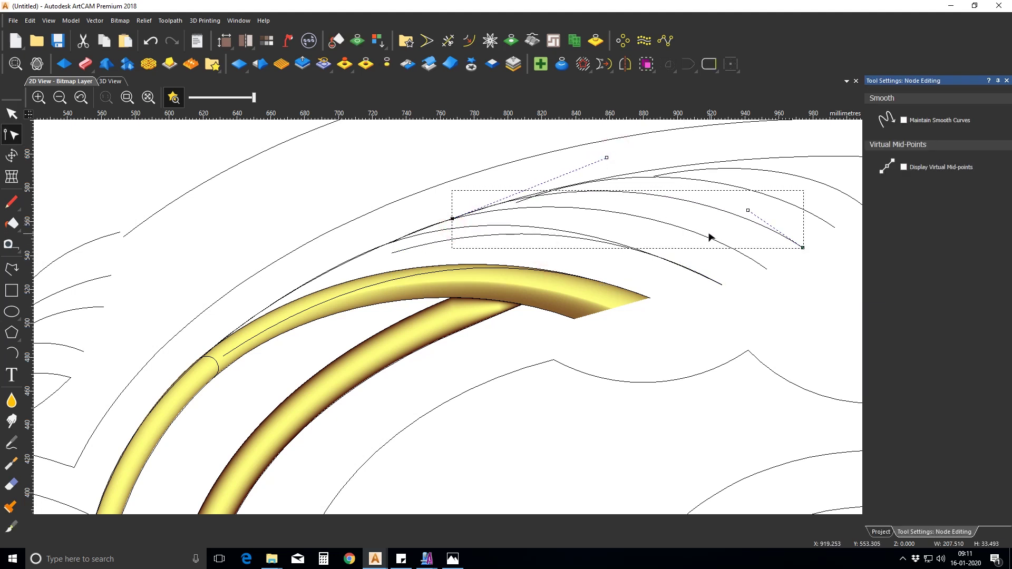
Draw a line about 186 mm wide from the third leaf's tip to below the fourth curve's start and convert it to a bezier.
left_click(12, 272)
left_click(767, 269)
scroll(464, 225, "up", 2)
left_click(418, 235)
key("Escape")
scroll(418, 235, "down", 2)
key("n")
key("b")
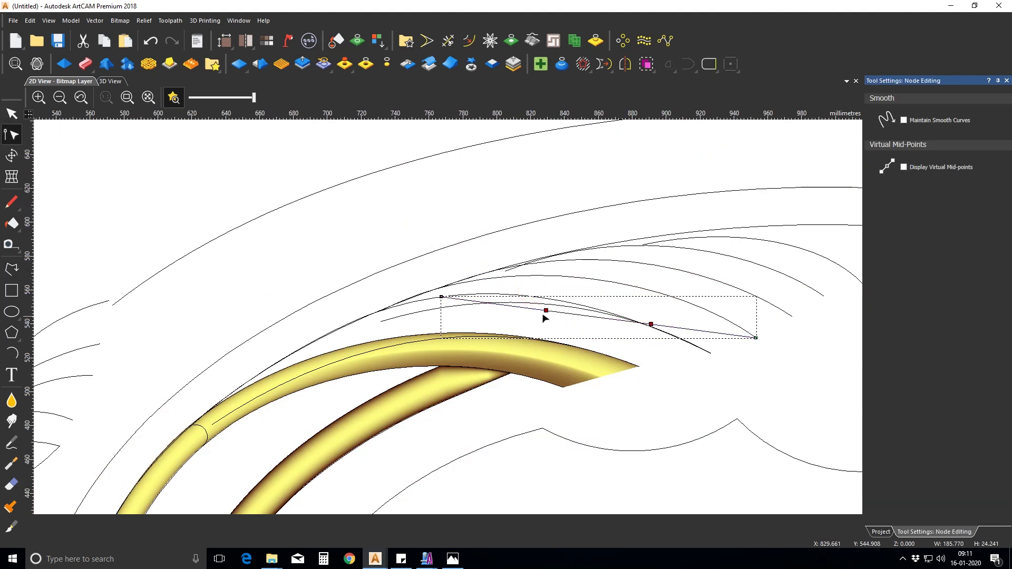
Bend the new line into an arc following the underside of the third leaf curve.
left_click_drag(546, 311, 537, 288)
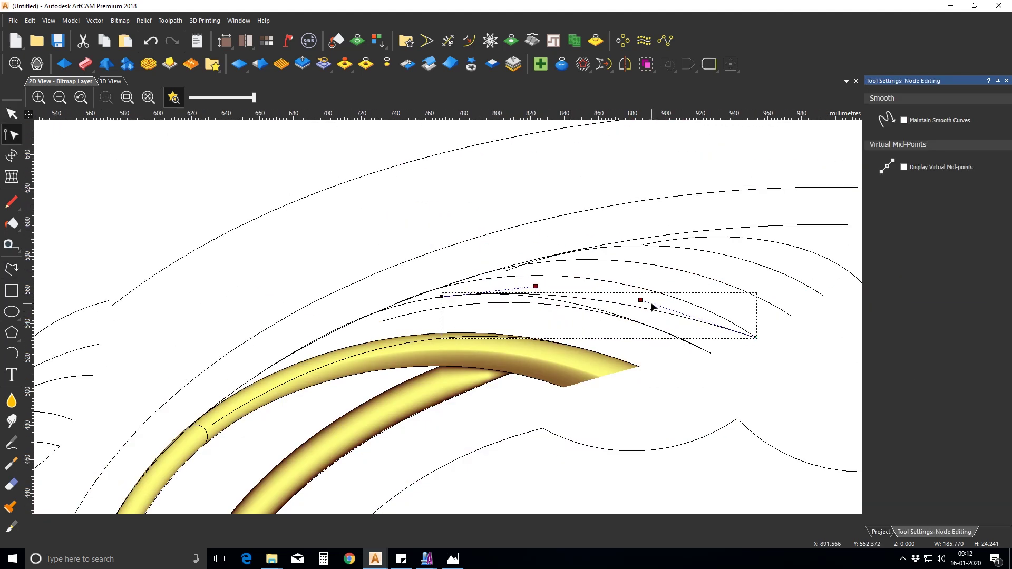
key("n")
left_click(577, 277)
left_click(596, 259)
left_click(629, 305)
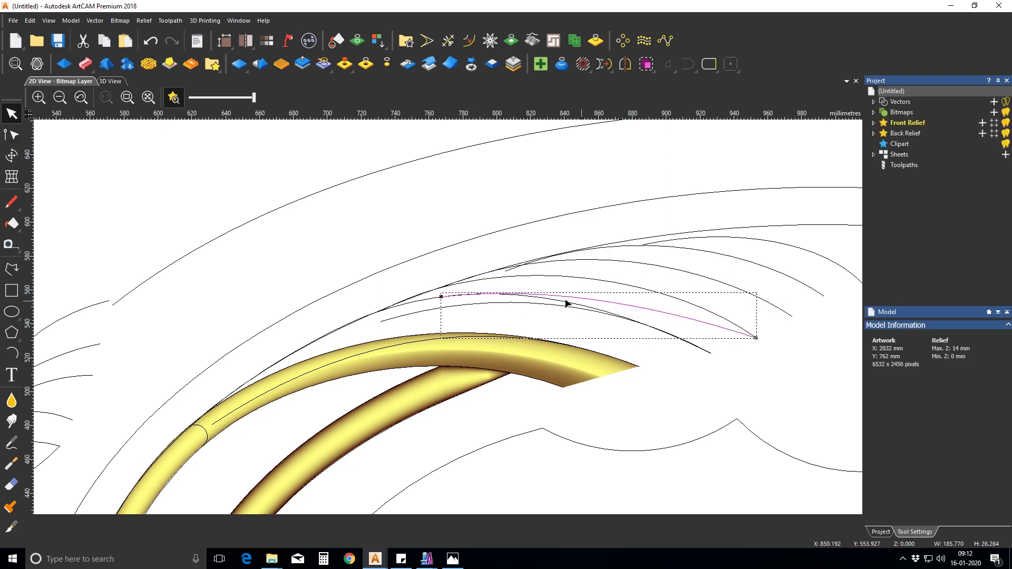
key("n")
left_click_drag(596, 287, 656, 270)
key("n")
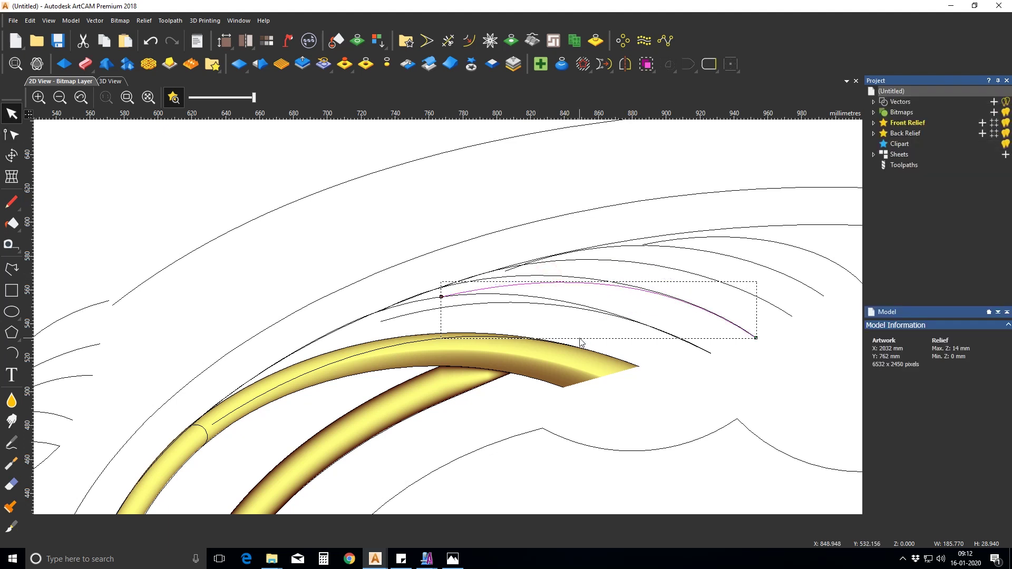
Move the fifth leaf curve's start node onto the adjoining outer curve and adjust its control handle.
left_click(644, 263)
left_click(616, 247)
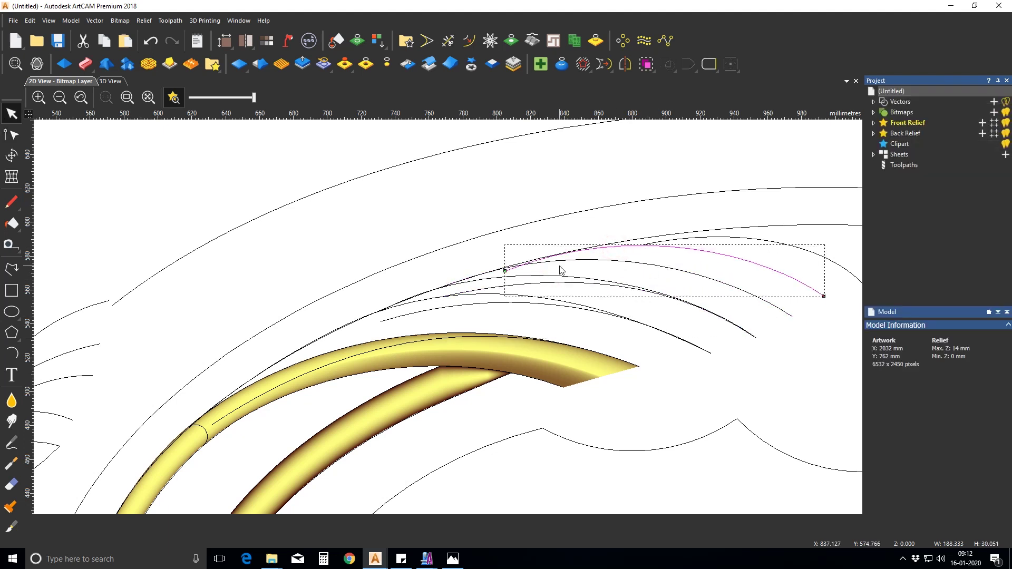
scroll(559, 265, "up", 1)
key("n")
left_click(451, 276)
left_click_drag(703, 171, 725, 176)
scroll(696, 290, "down", 1)
key("n")
left_click(768, 322)
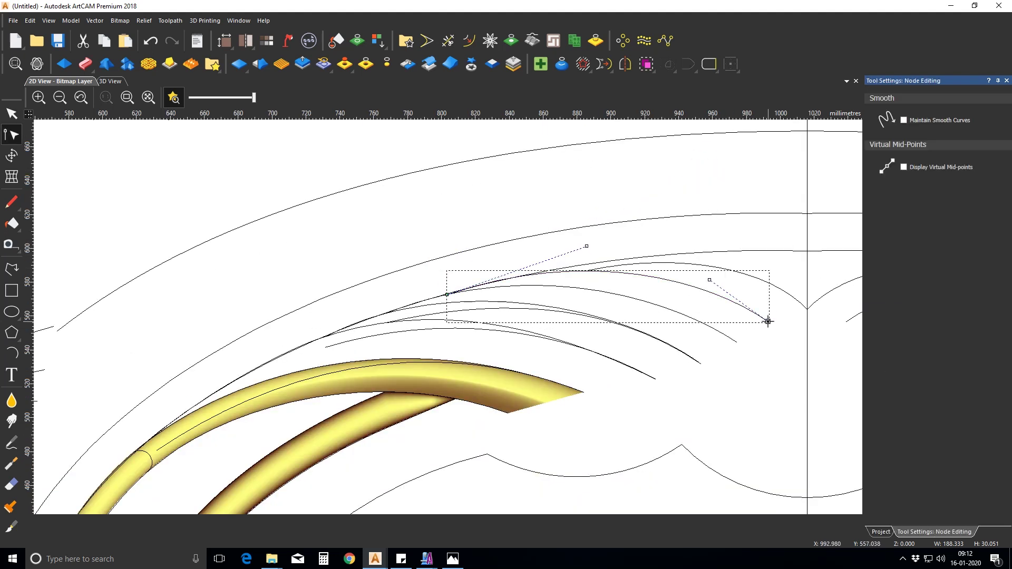
Draw a line about 170 mm wide from the fourth leaf's tip to below the fifth curve's start and bend it into an arc.
left_click(12, 269)
left_click(735, 343)
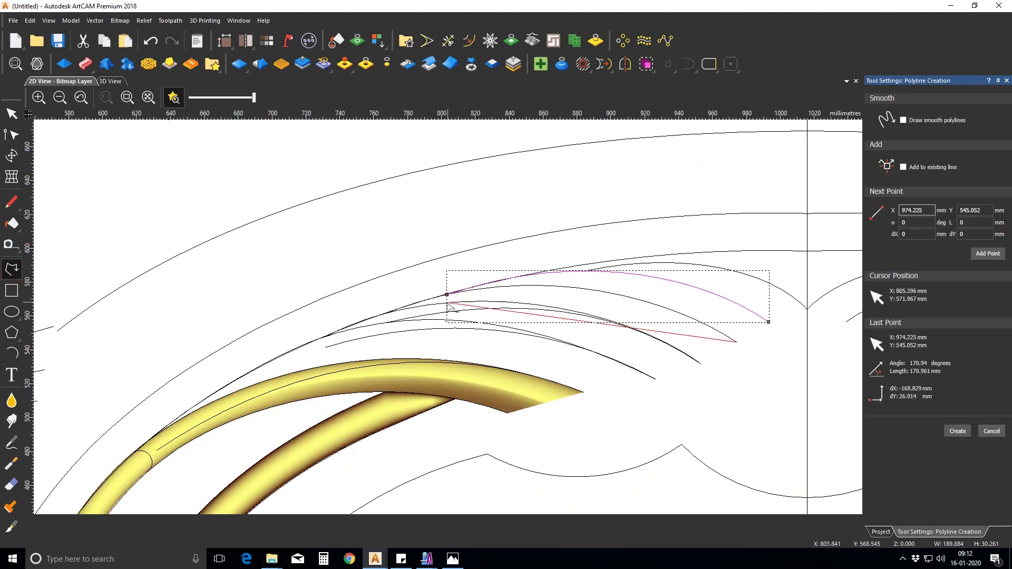
left_click(447, 302)
key("Escape")
key("n")
key("b")
left_click_drag(521, 301, 658, 347)
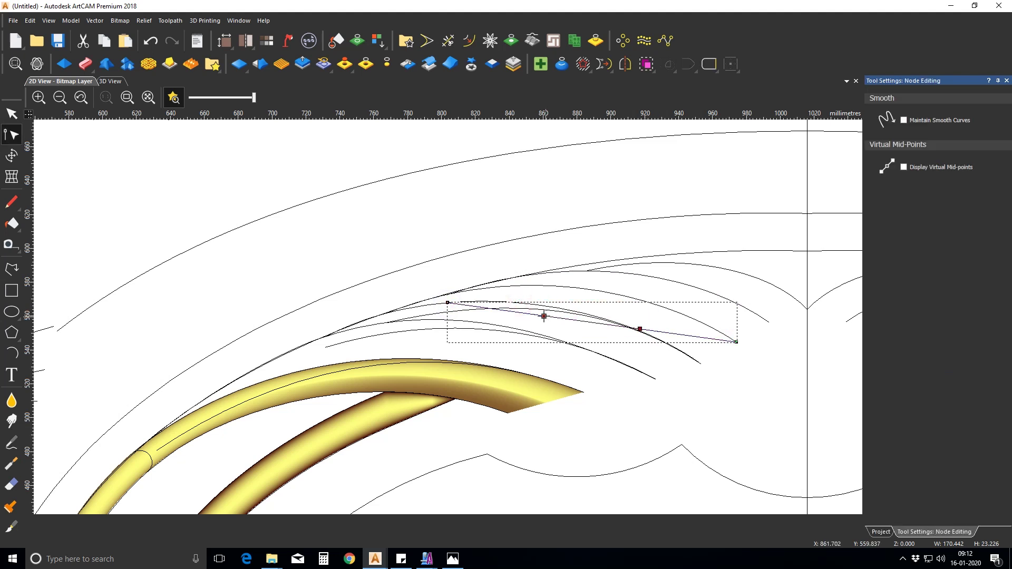
left_click_drag(543, 315, 516, 298)
left_click_drag(611, 309, 632, 274)
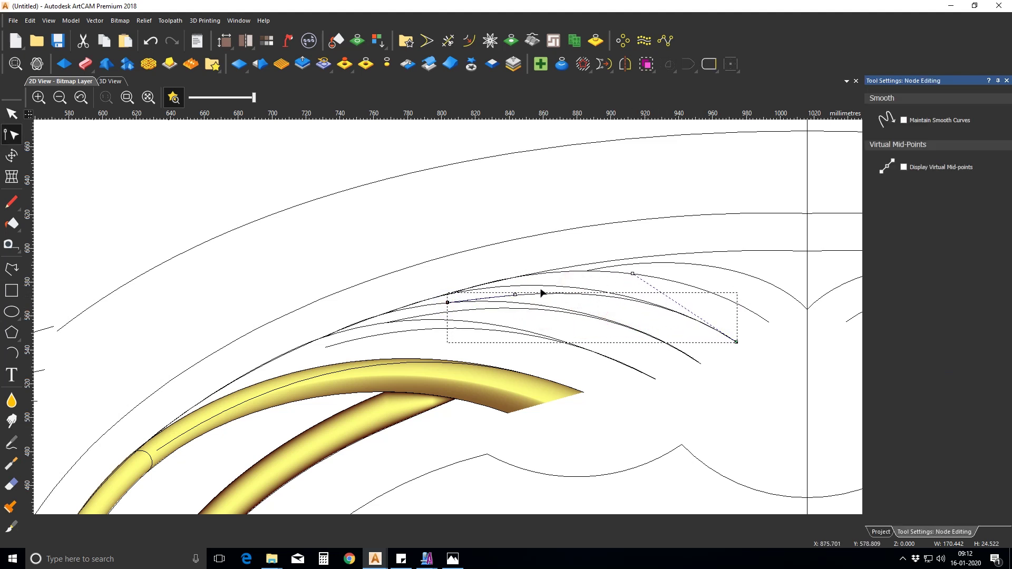
left_click_drag(515, 293, 495, 287)
Move the topmost leaf curve's start node onto the outer curve and flatten its arc with both control handles.
left_click(686, 265)
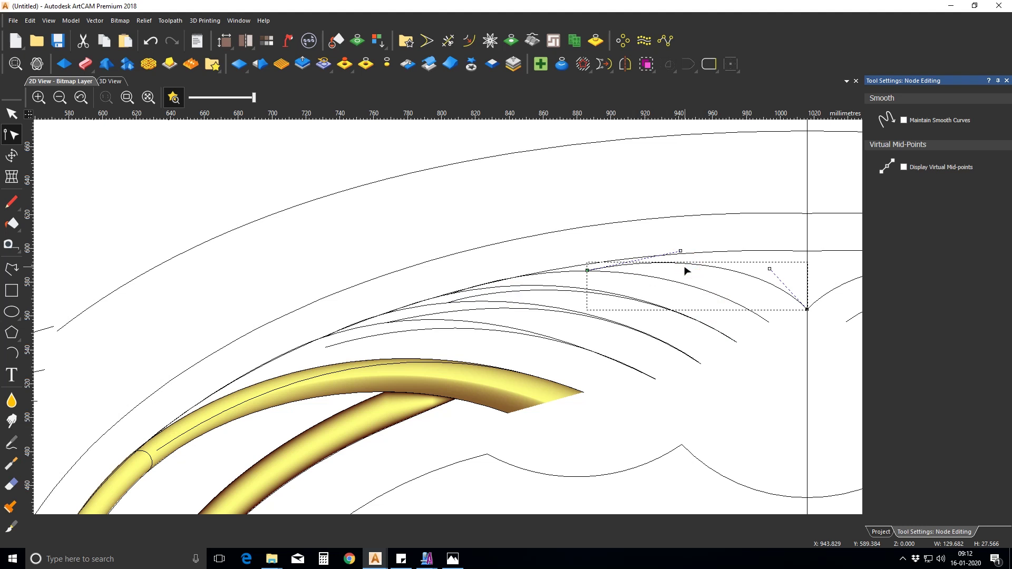
scroll(564, 312, "down", 1)
scroll(564, 311, "up", 1)
left_click_drag(470, 274, 480, 266)
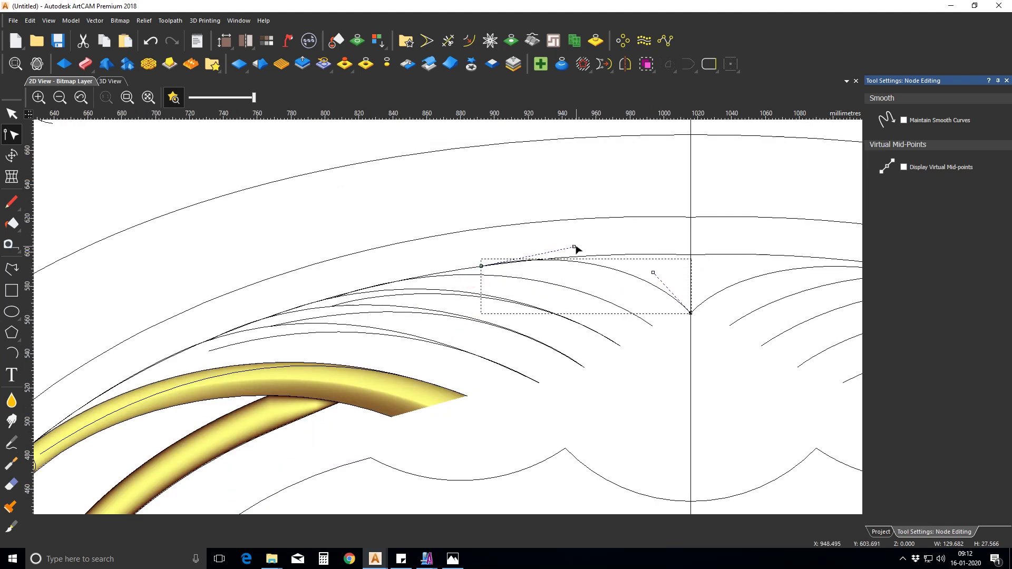
left_click_drag(575, 248, 575, 257)
left_click_drag(654, 273, 647, 279)
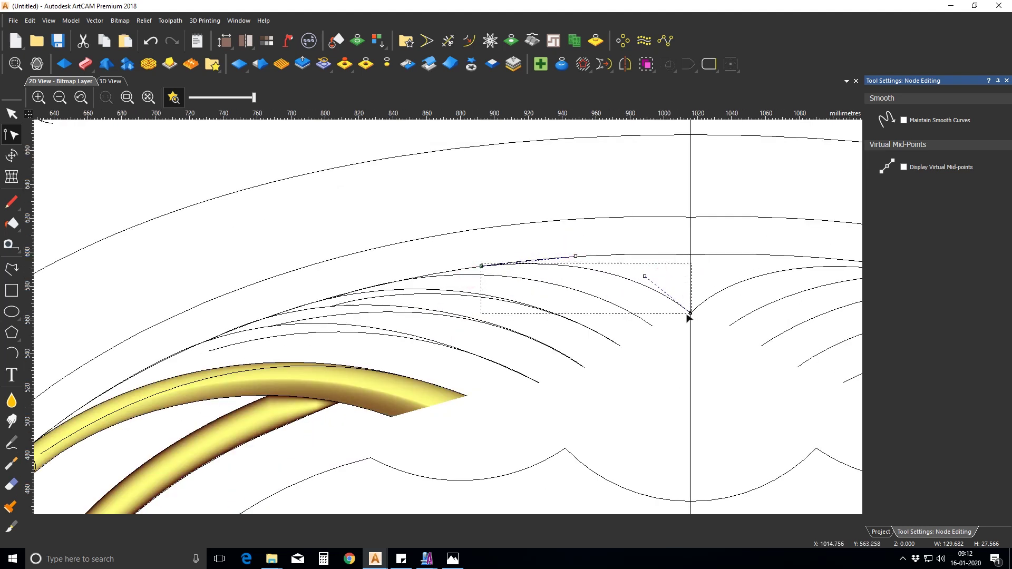
Draw a line about 147 mm wide from the fifth leaf's tip back to the adjoining curves and bend it into an arc.
left_click(652, 326)
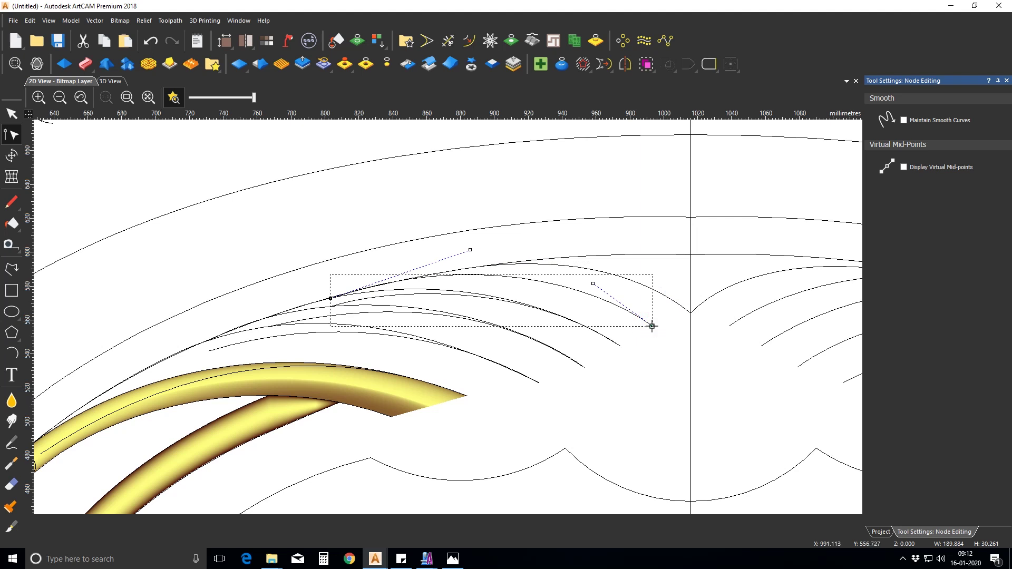
left_click(13, 269)
left_click(652, 326)
left_click(403, 281)
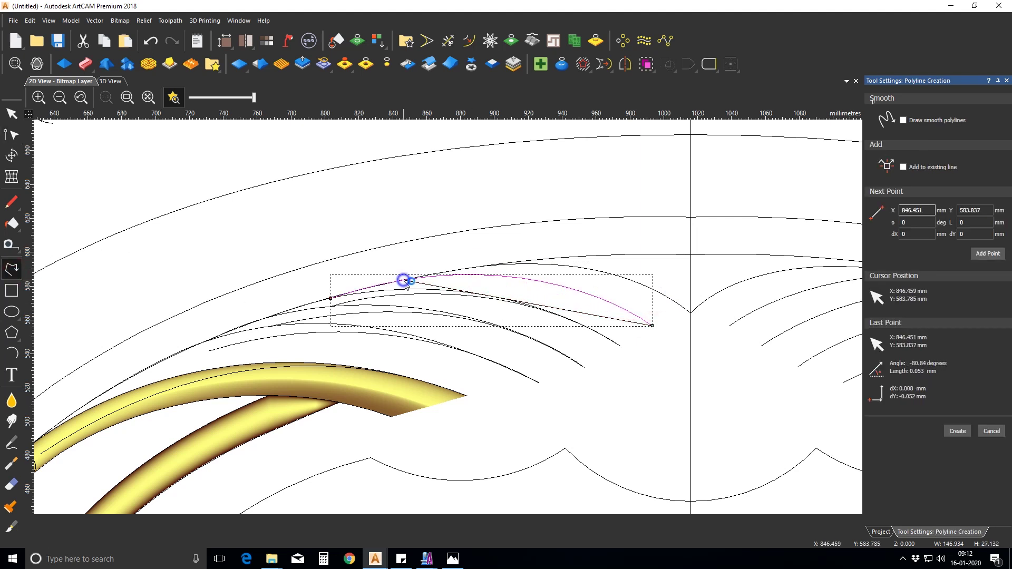
key("Escape")
key("n")
key("b")
left_click_drag(569, 313, 600, 293)
left_click_drag(403, 281, 390, 282)
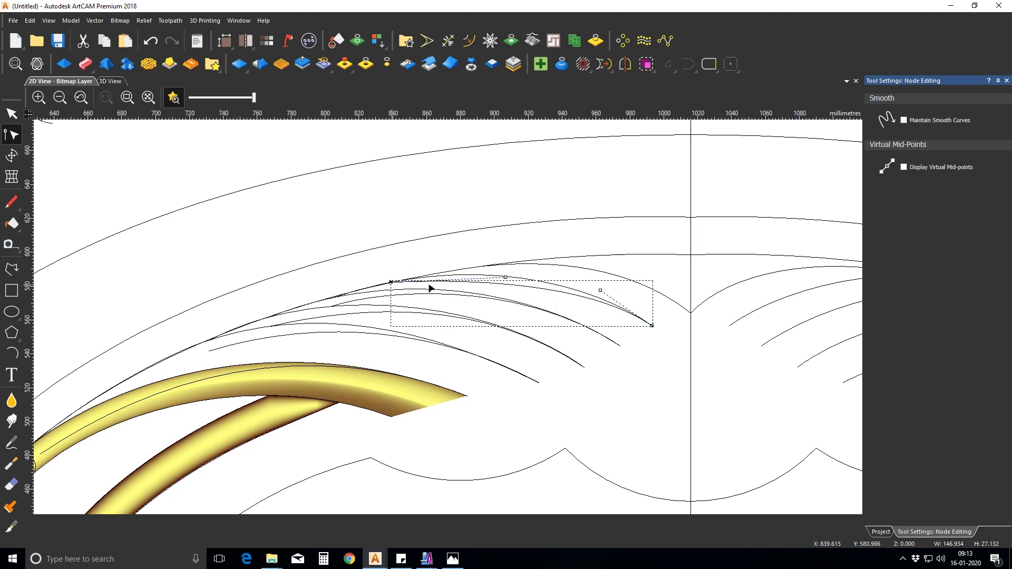
left_click(596, 317)
scroll(448, 324, "down", 1)
left_click(346, 323)
left_click(297, 358, "shift")
left_click(239, 210, "shift")
left_click(286, 214)
left_click(346, 326)
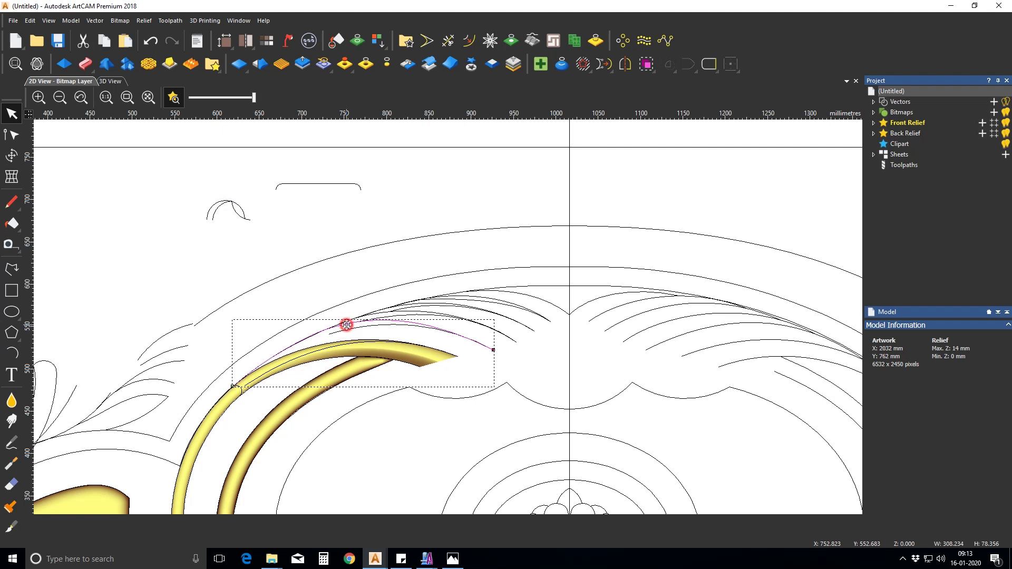
key("Delete")
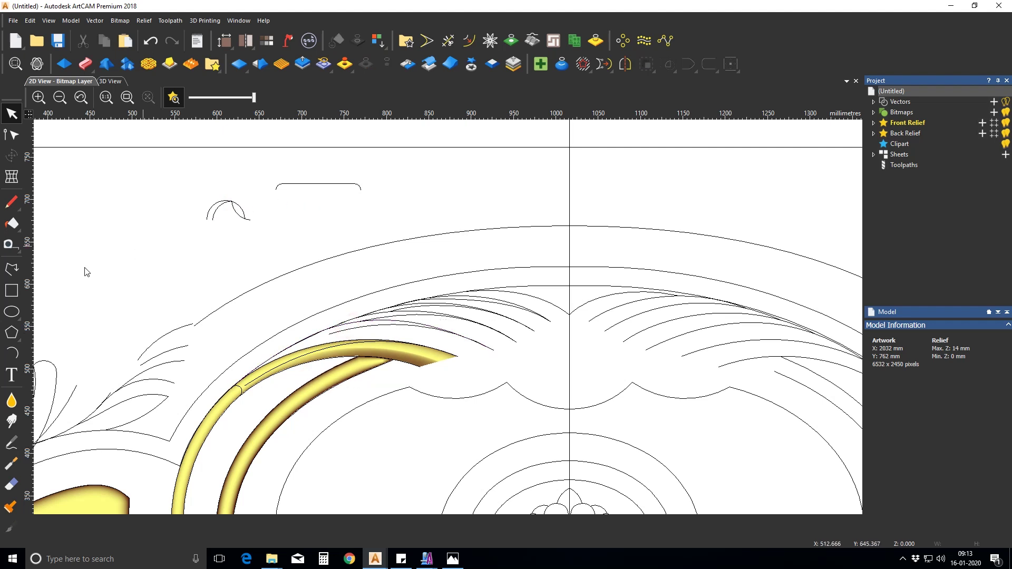
Copy the wide profile with rounded ends and place the copy directly below the original.
left_click(296, 183)
left_click_drag(295, 184, 296, 211, "ctrl")
left_click(299, 232)
scroll(320, 211, "up", 1)
left_click(319, 217)
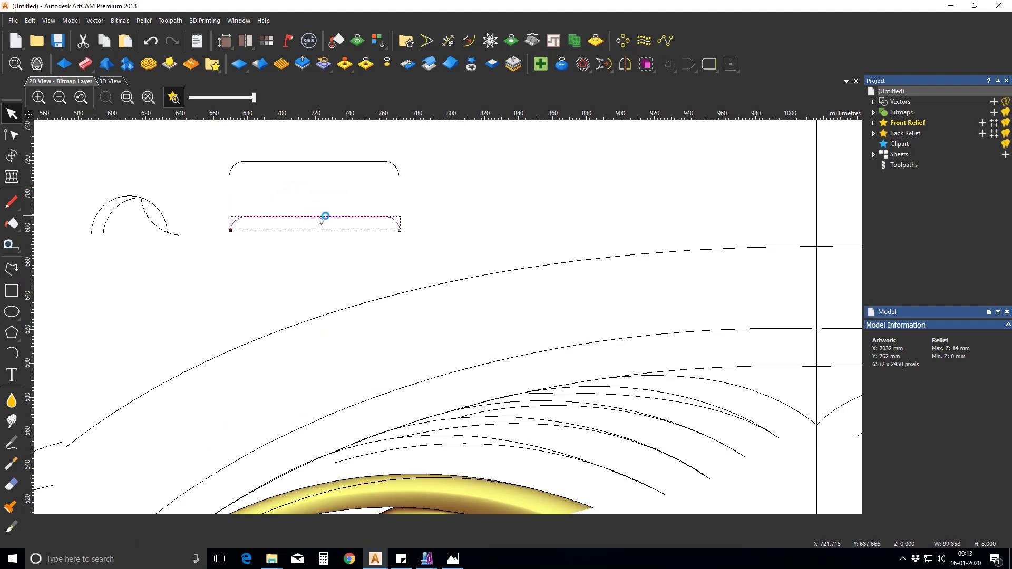
Draw a short vertical line across the copied profile, then trim off the profile's far end and the line's upper stub.
key("n")
left_click(11, 269)
left_click(304, 205)
left_click(304, 252)
key("Escape")
left_click(448, 42)
left_click(333, 217)
left_click(304, 208)
key("Escape")
left_click(285, 217)
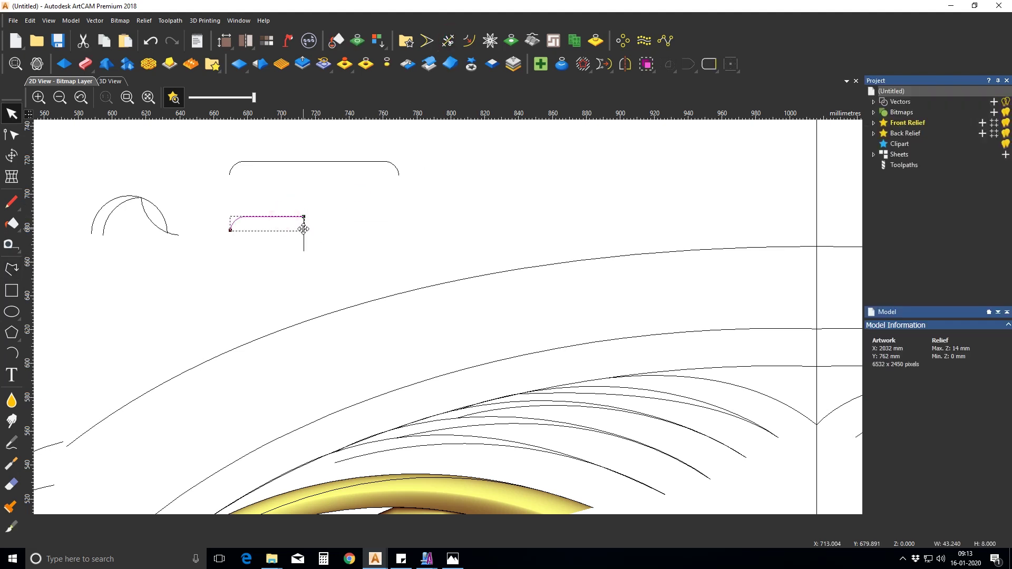
Join the vertical line to the trimmed profile and align its lower end node with the profile's start node.
left_click(688, 64)
key("n")
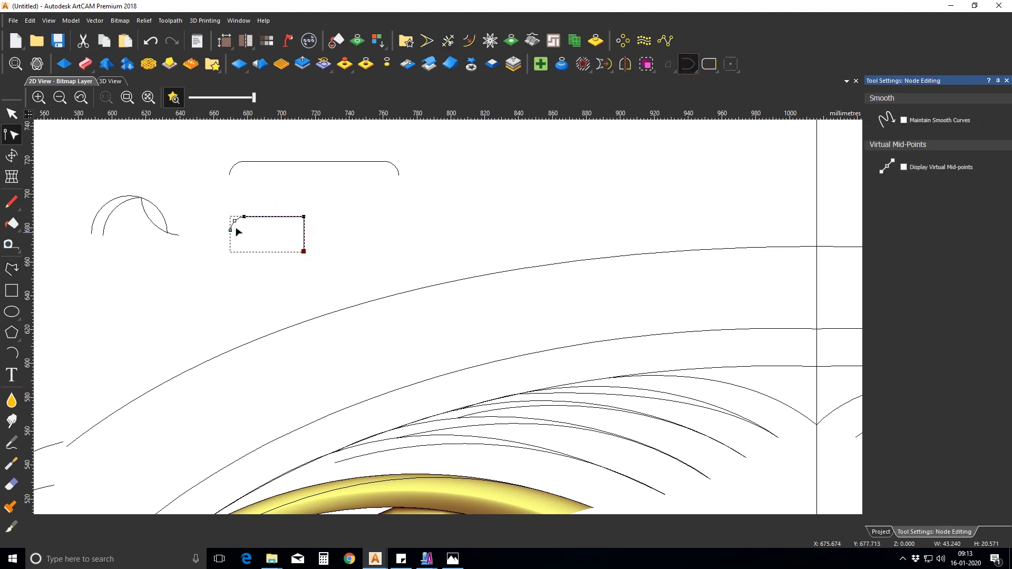
right_click(230, 230)
mouse_move(322, 122)
left_click(375, 136)
left_click(310, 257)
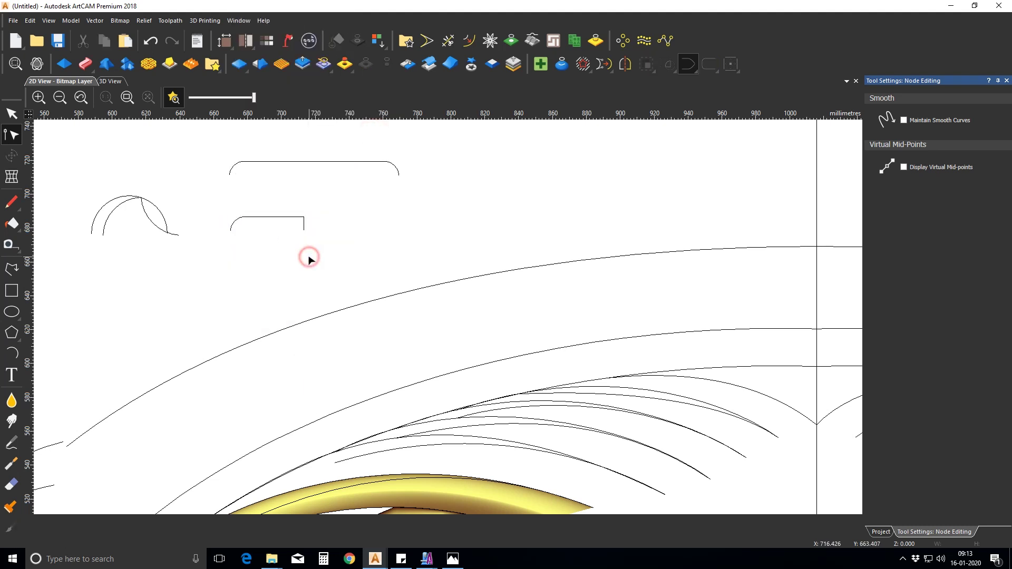
Set up the second leaf's two-rail sweep with the new profile as reversed Z modulation, a reversed first rail and Merge High.
scroll(382, 345, "down", 2)
scroll(382, 345, "up", 2)
left_click(393, 325)
left_click(276, 214, "shift")
left_click(86, 64)
left_click_drag(309, 206, 364, 235)
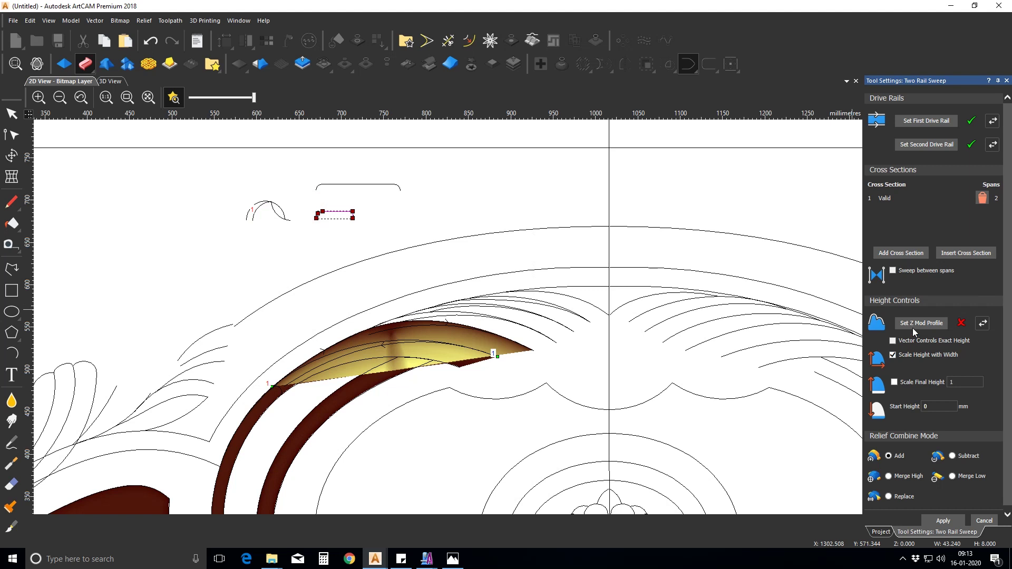
left_click(922, 324)
left_click(993, 120)
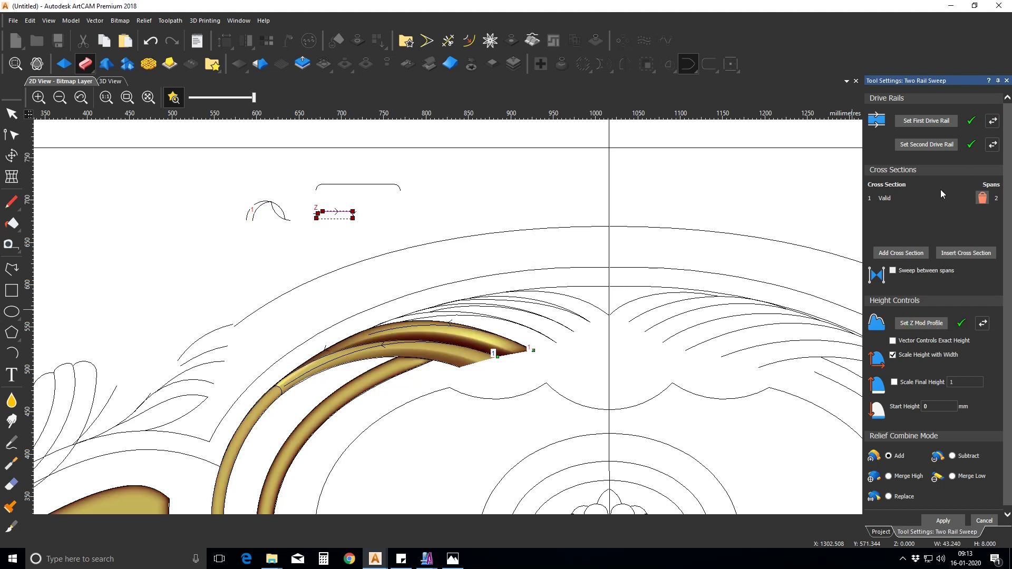
left_click(888, 476)
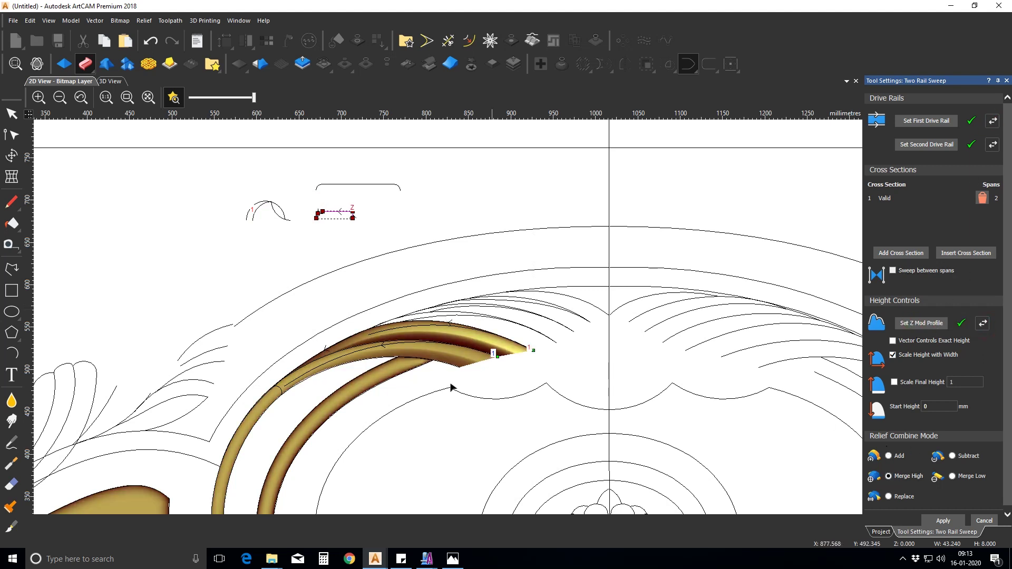
Set the sweep's final height scale to 9 and start height to 5 mm, and apply it to the second leaf.
scroll(493, 377, "up", 2)
left_click(896, 385)
left_click_drag(981, 381, 911, 381)
type("9")
key("Tab")
type("5")
left_click(229, 412)
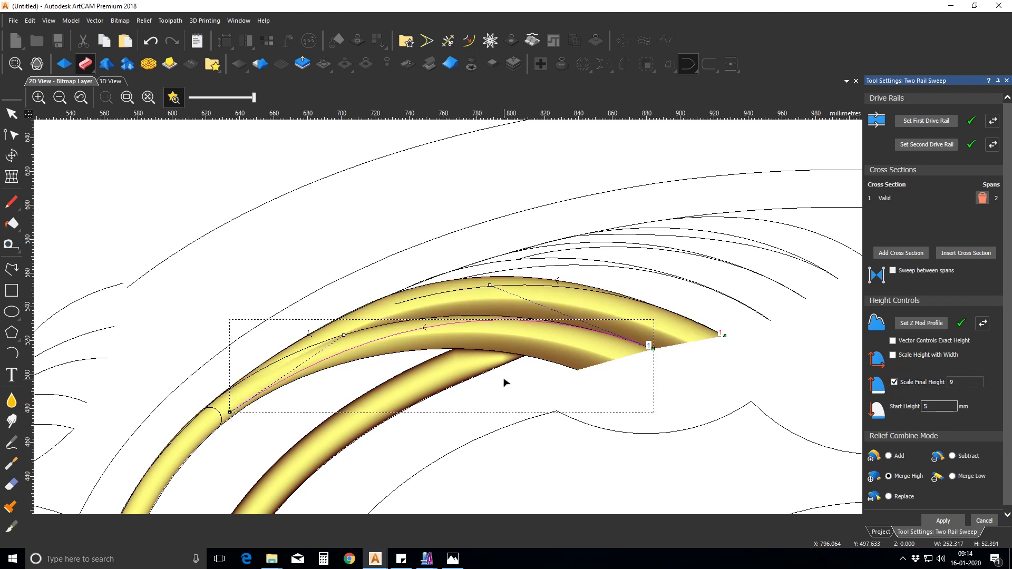
left_click(932, 520)
Sweep the third leaf between its two rails, reversing the first rail and extending the lower rail's start into the base.
left_click(559, 257)
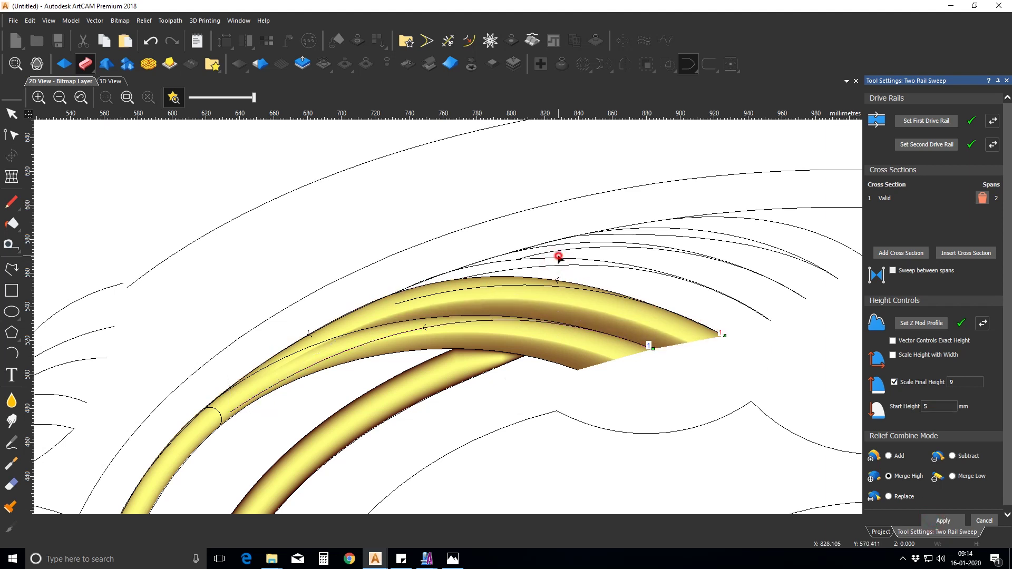
left_click(461, 289)
left_click(993, 121)
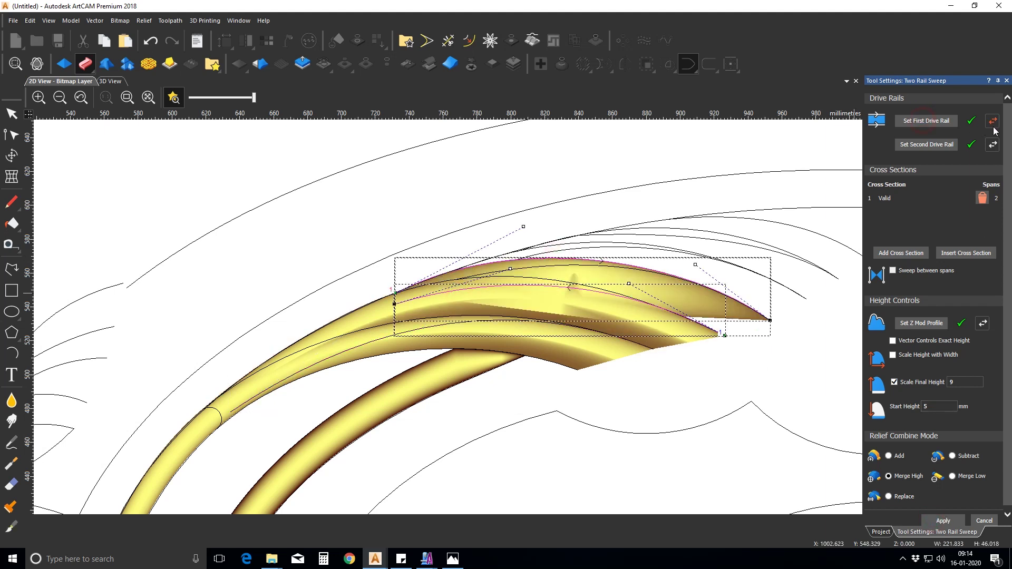
left_click_drag(395, 305, 377, 326)
left_click(943, 521)
Sweep the fourth leaf between its upper curve and the third leaf's rail with the same settings.
left_click(612, 238)
left_click(532, 270)
left_click(932, 123)
left_click(943, 521)
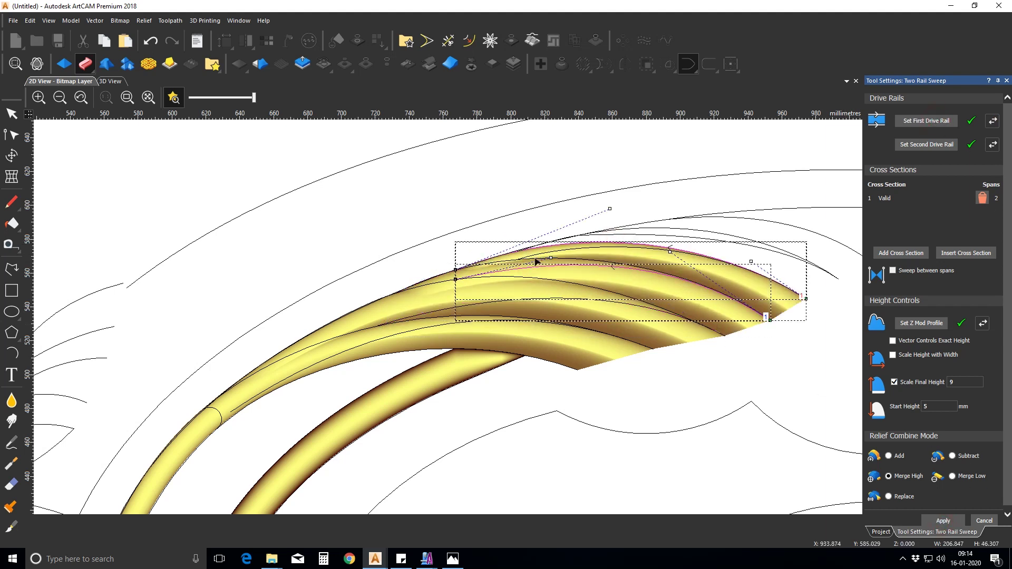
Extend the fourth leaf's lower rail start into the base, move its upper rail's tip outward and adjust the tip's handle.
left_click_drag(456, 280, 444, 295)
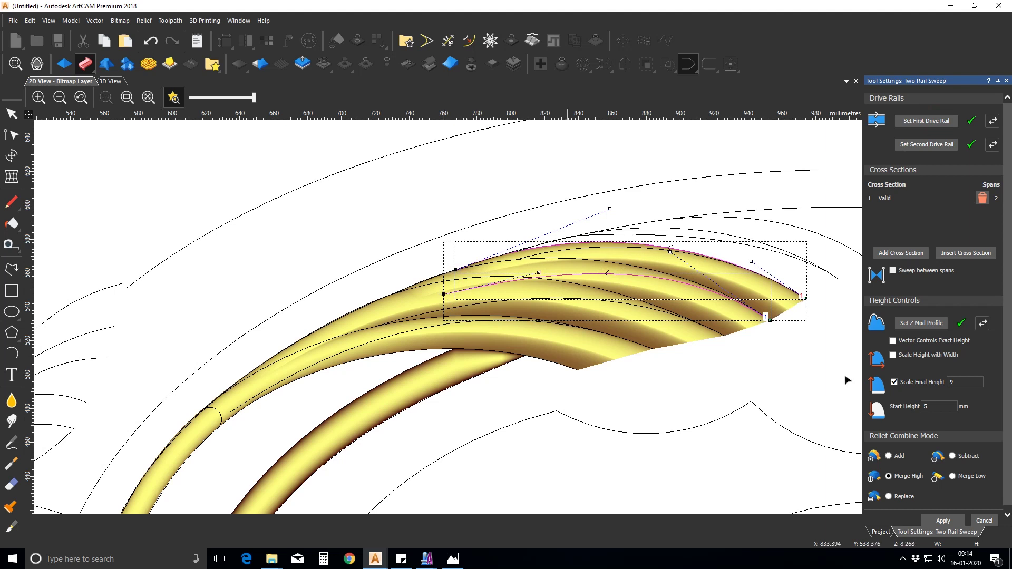
scroll(711, 323, "down", 3)
scroll(711, 323, "up", 3)
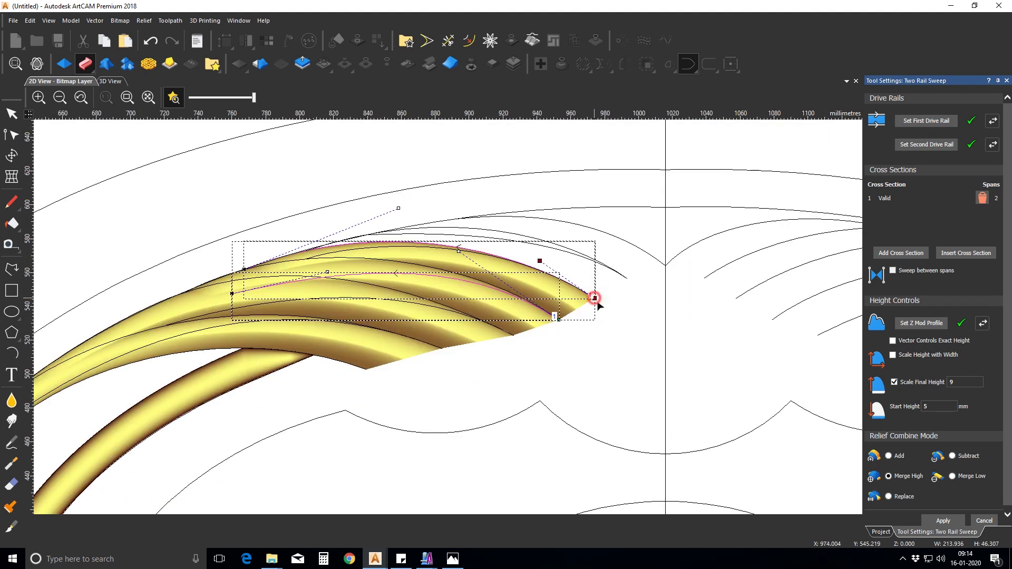
left_click_drag(595, 298, 602, 312)
left_click_drag(546, 272, 570, 267)
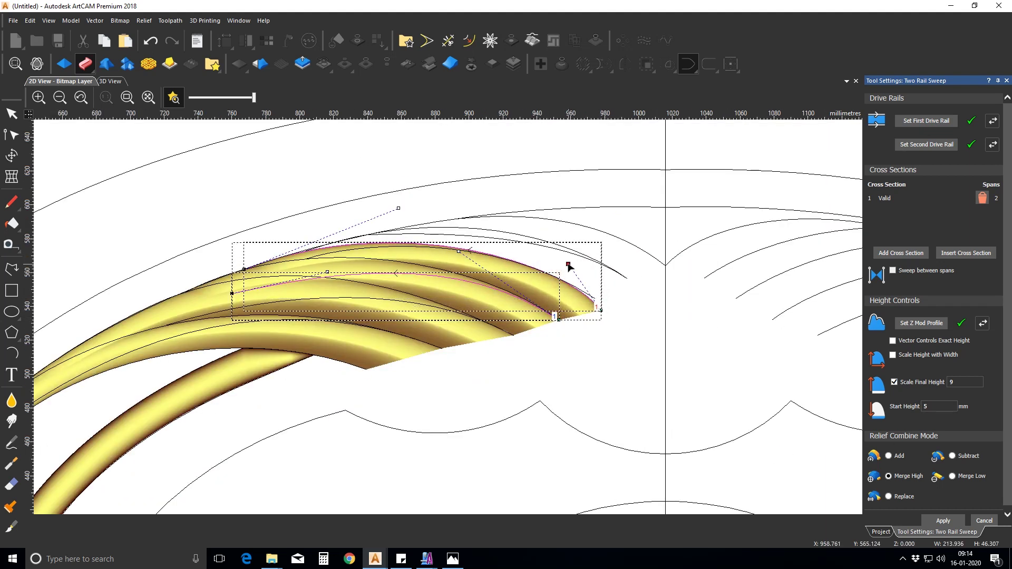
left_click_drag(601, 311, 605, 309)
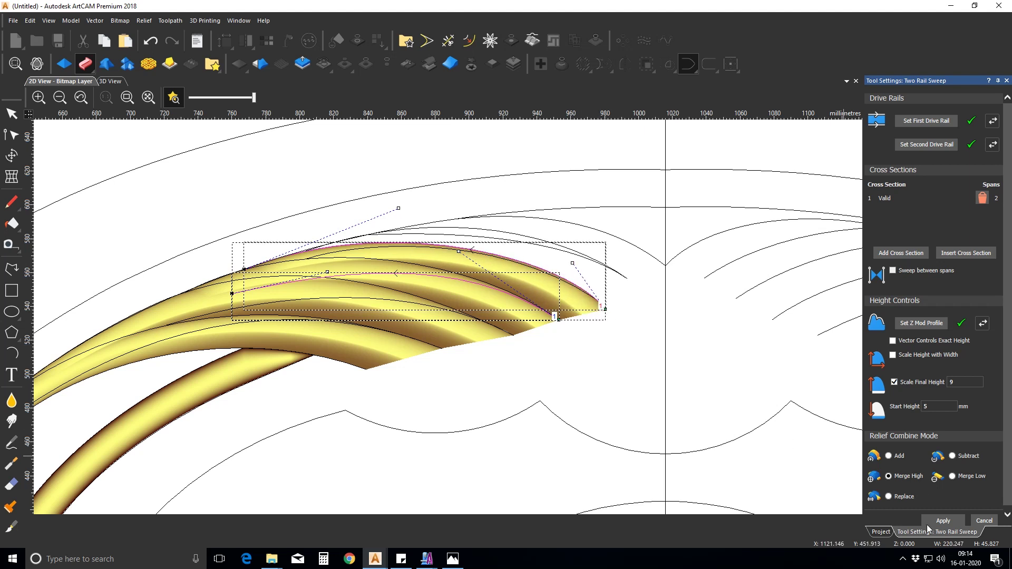
Sweep the fifth leaf between its upper curve and the fourth leaf's neighbouring rail with the same settings.
left_click(520, 235)
left_click(428, 246, "shift")
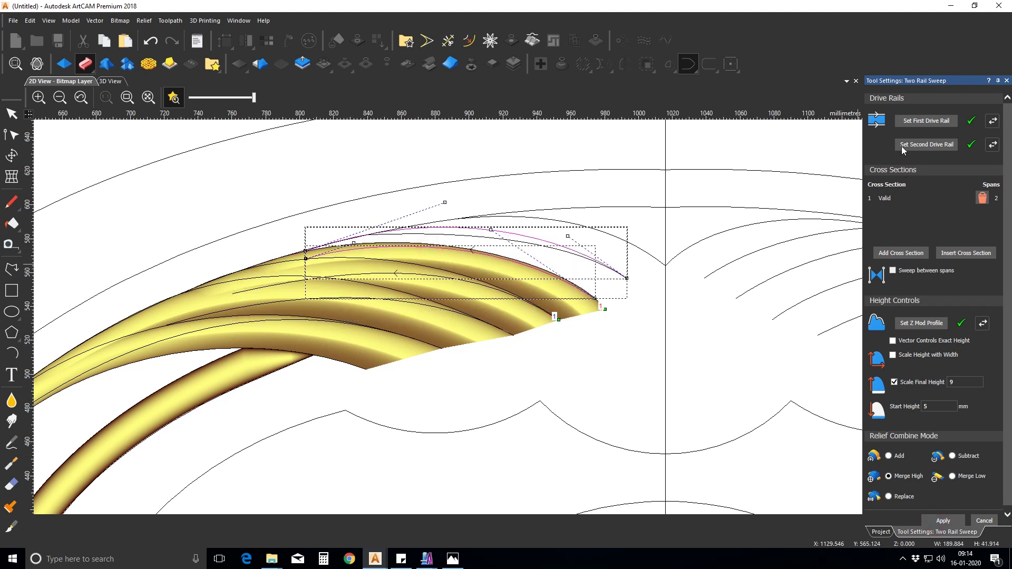
left_click(921, 121)
left_click(943, 520)
scroll(620, 307, "up", 4)
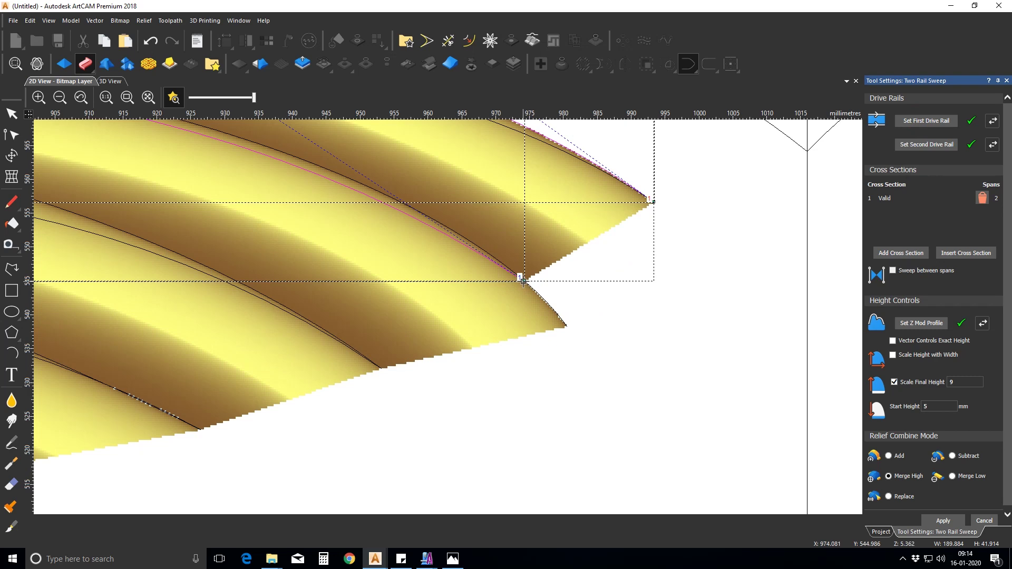
scroll(522, 281, "down", 4)
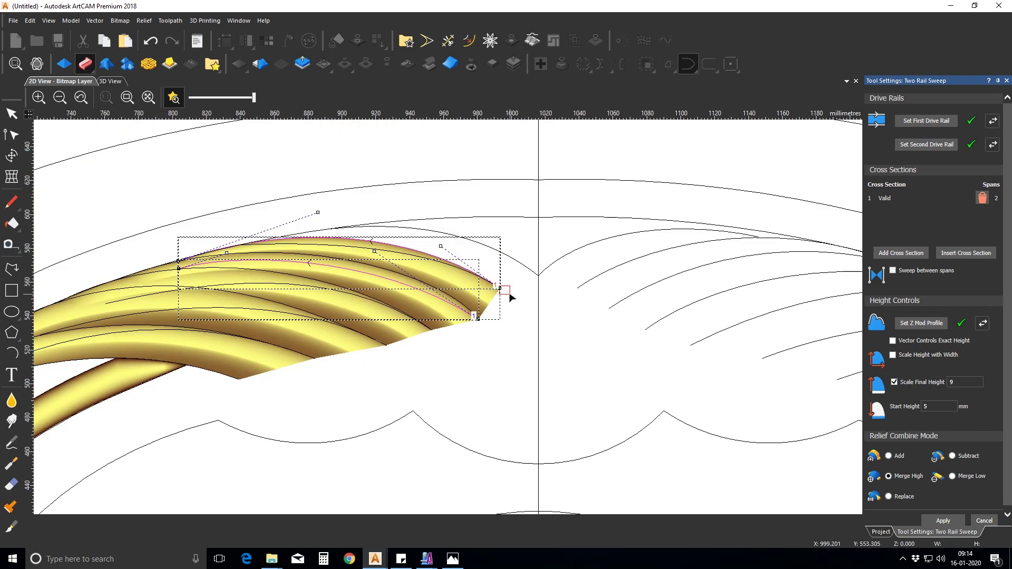
Move the fifth leaf's upper rail tip outward and adjust the curvature of its lower rail.
left_click_drag(511, 298, 520, 301)
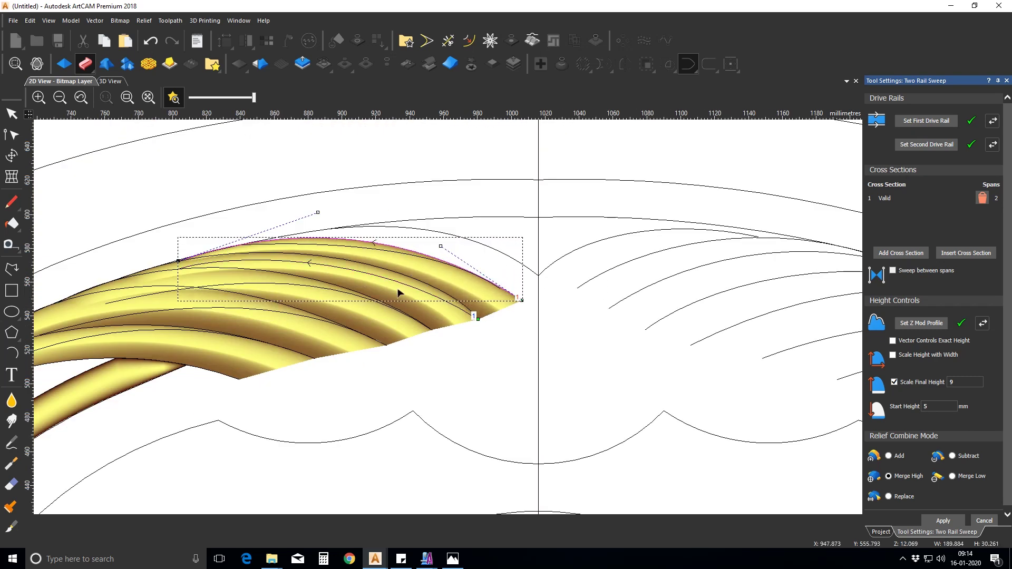
scroll(403, 292, "down", 1)
scroll(404, 292, "up", 1)
left_click(406, 293)
left_click_drag(418, 273, 450, 267)
left_click(573, 293)
left_click(551, 316, "shift")
Sweep the sixth leaf between its upper curve and neighbouring lower rail, moving the lower rail's tip to the fifth leaf's end.
left_click(480, 255)
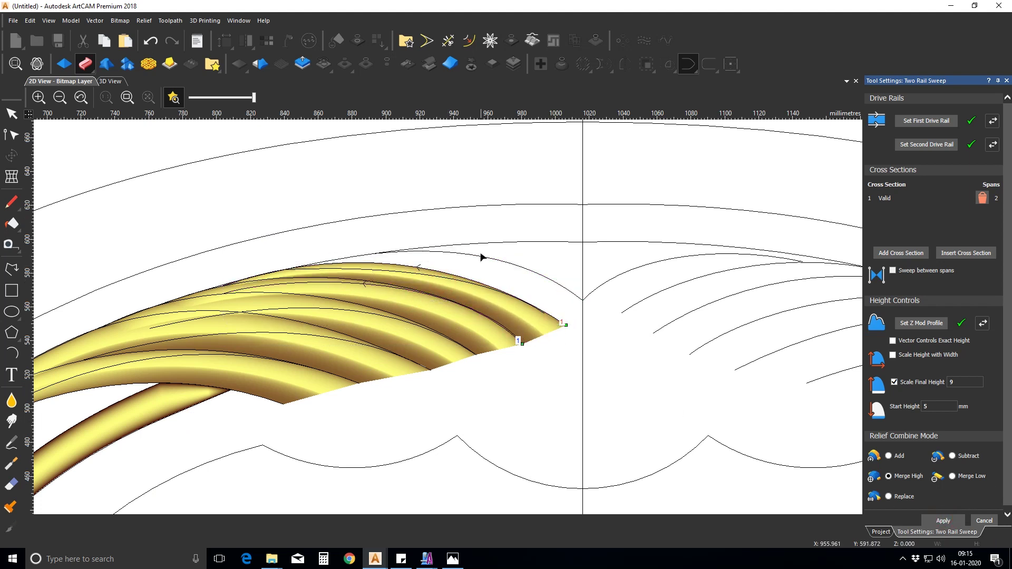
left_click(455, 280, "shift")
left_click(927, 121)
left_click_drag(544, 313, 566, 325)
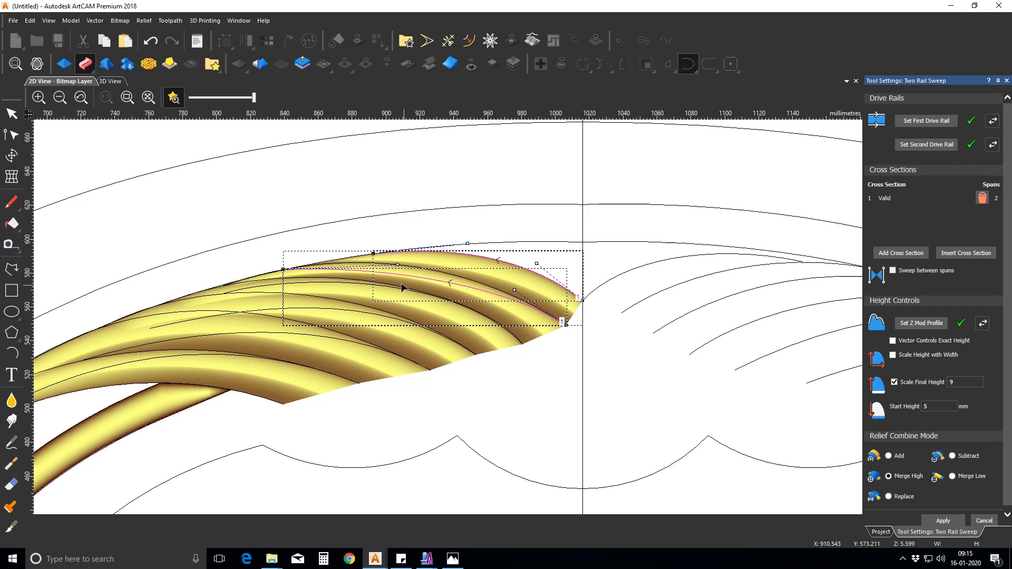
Extend the starts of the sixth leaf's upper and lower rails into the base, and close the two-rail sweep.
scroll(433, 281, "up", 1)
left_click_drag(133, 258, 124, 268)
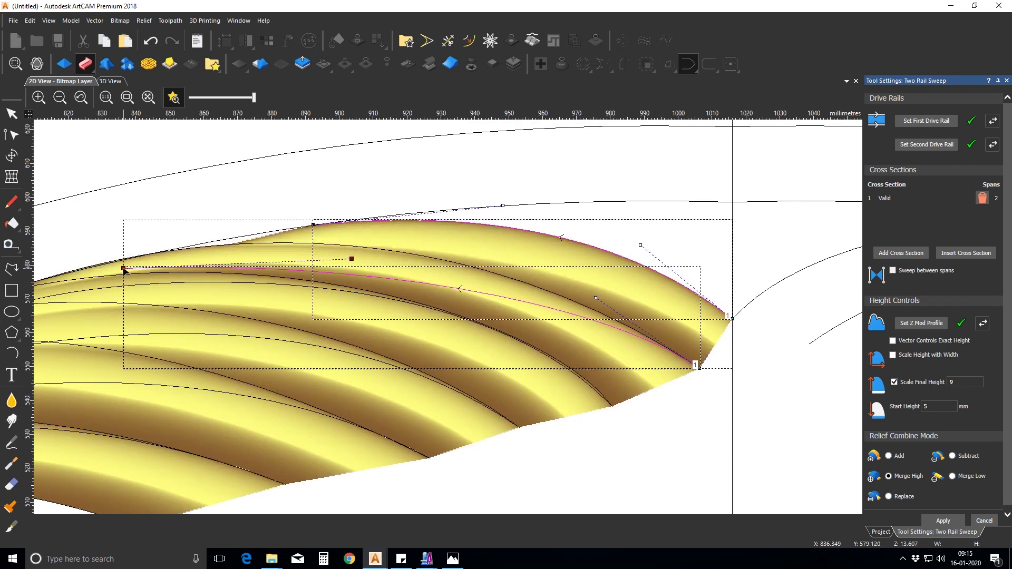
scroll(311, 278, "down", 1)
scroll(293, 299, "up", 1)
left_click_drag(280, 287, 232, 287)
left_click_drag(470, 242, 336, 268)
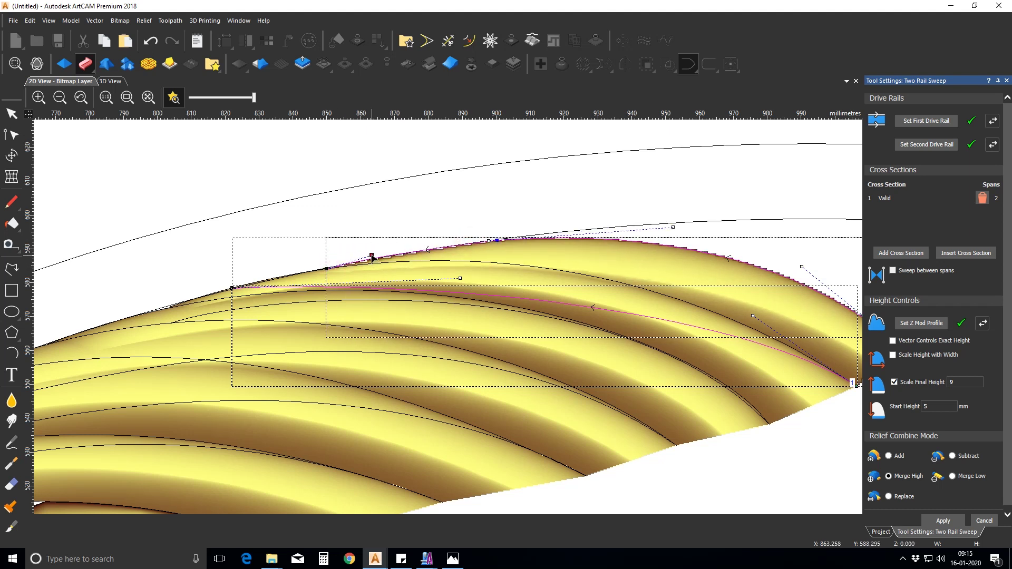
scroll(653, 303, "down", 2)
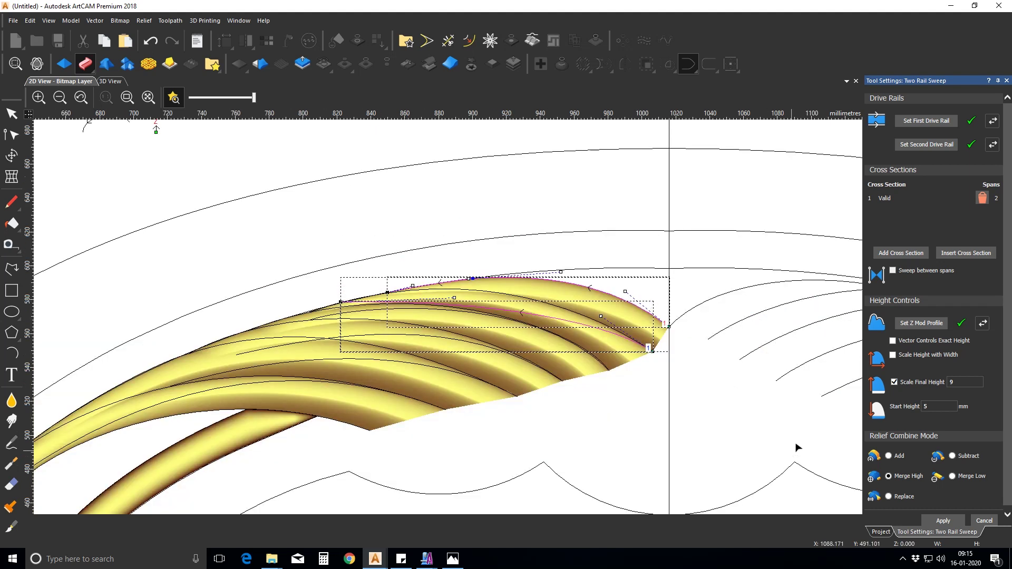
left_click(984, 521)
Trim the upper arch vector's left overhang where it crosses the corner scroll leaves.
scroll(533, 420, "down", 4)
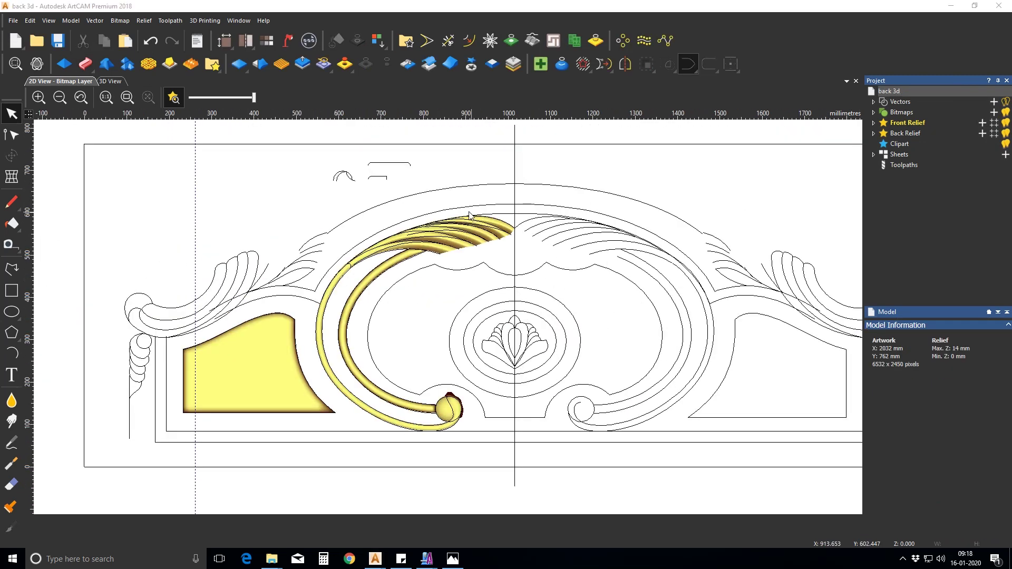
left_click(373, 238)
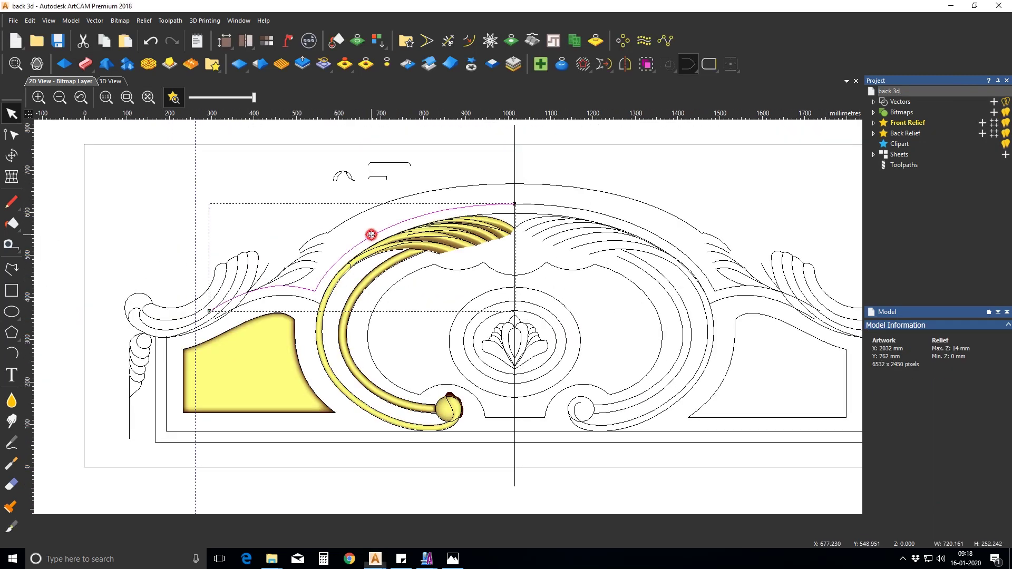
scroll(263, 301, "up", 3)
left_click(448, 40)
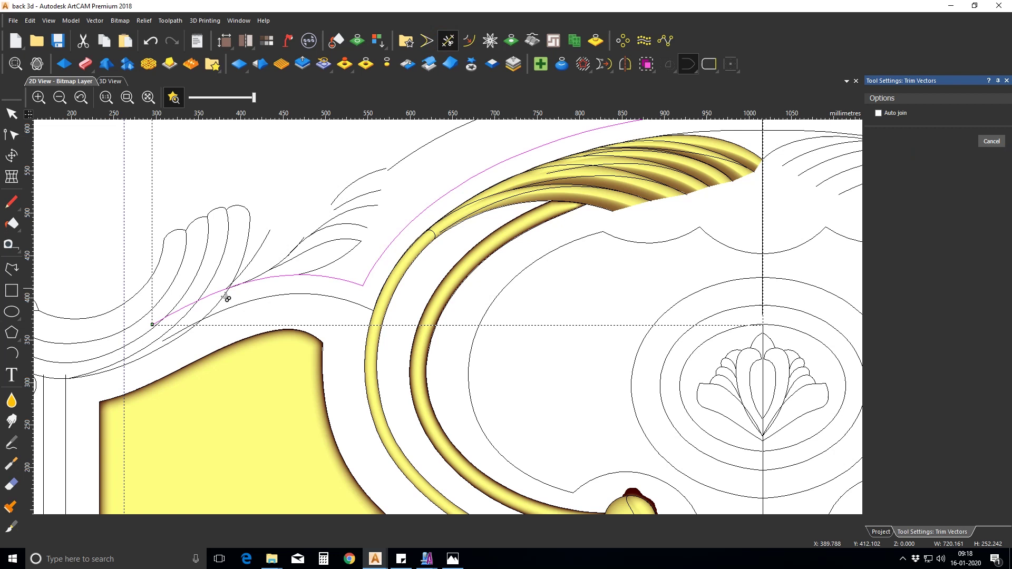
scroll(211, 305, "up", 5)
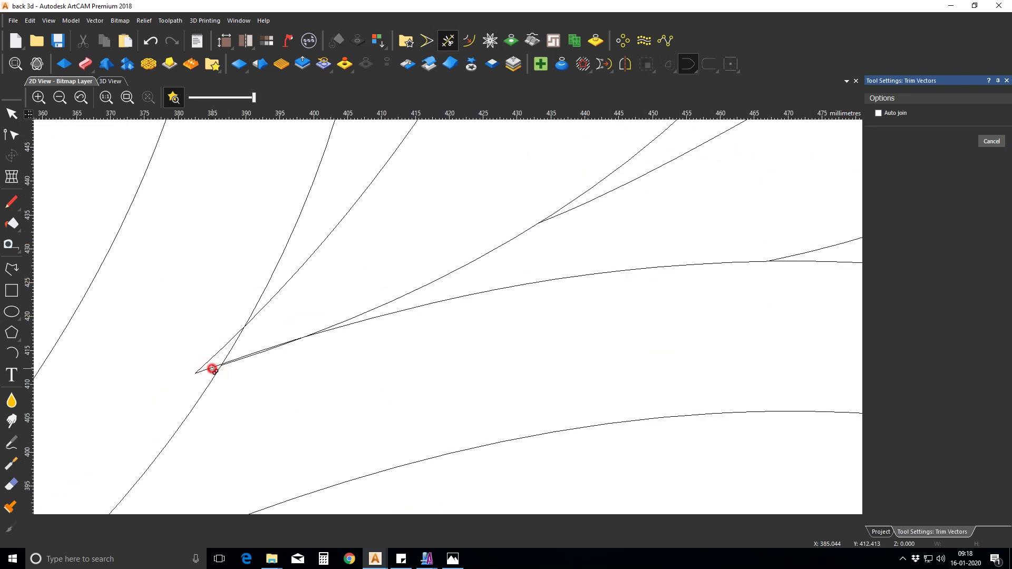
left_click(212, 369)
scroll(237, 414, "down", 4)
left_click(284, 422)
key("Escape")
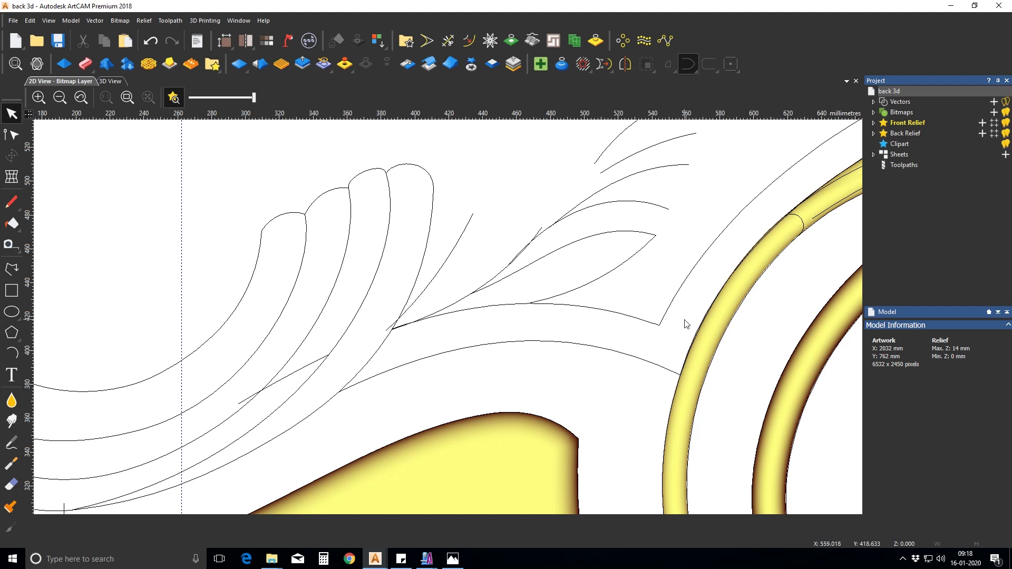
Join the left and right halves of the two arch vectors above the leaves at the centre line.
left_click(675, 291)
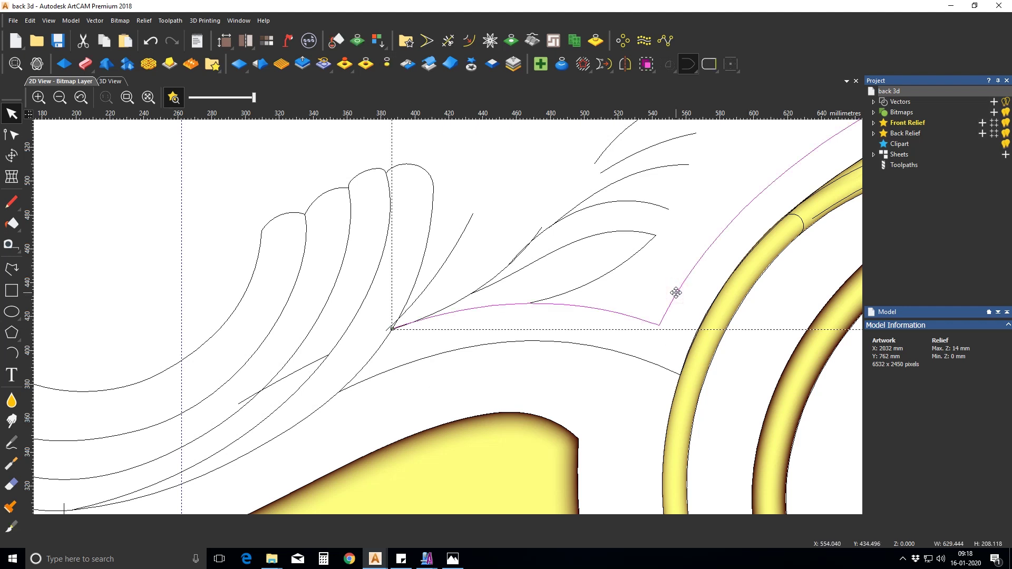
scroll(636, 339, "down", 4)
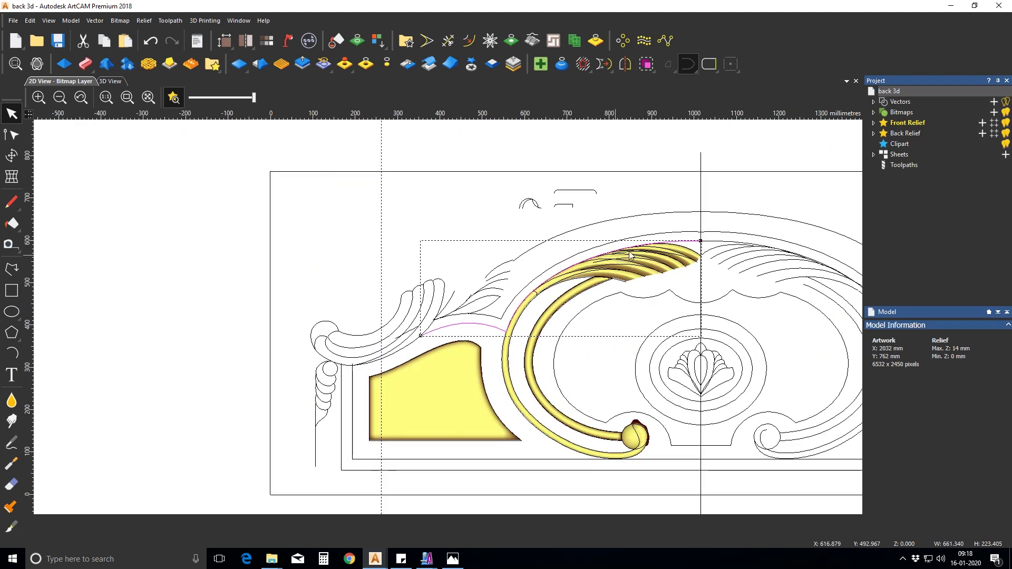
left_click(684, 233)
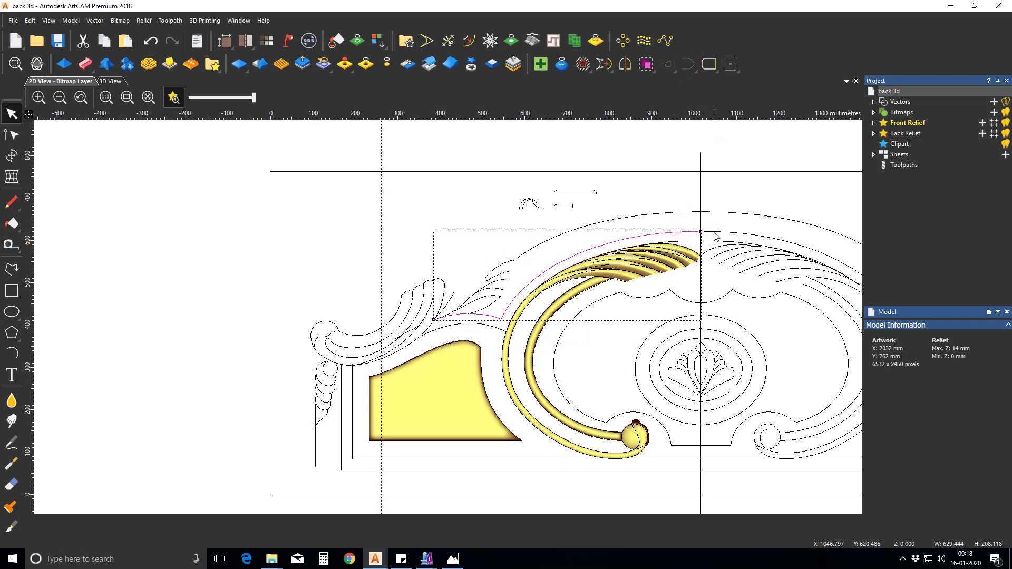
left_click(689, 63)
Smooth the lower arch's centre node and adjust the handles of its left span to follow the leaves.
scroll(711, 219, "up", 2)
scroll(709, 258, "up", 2)
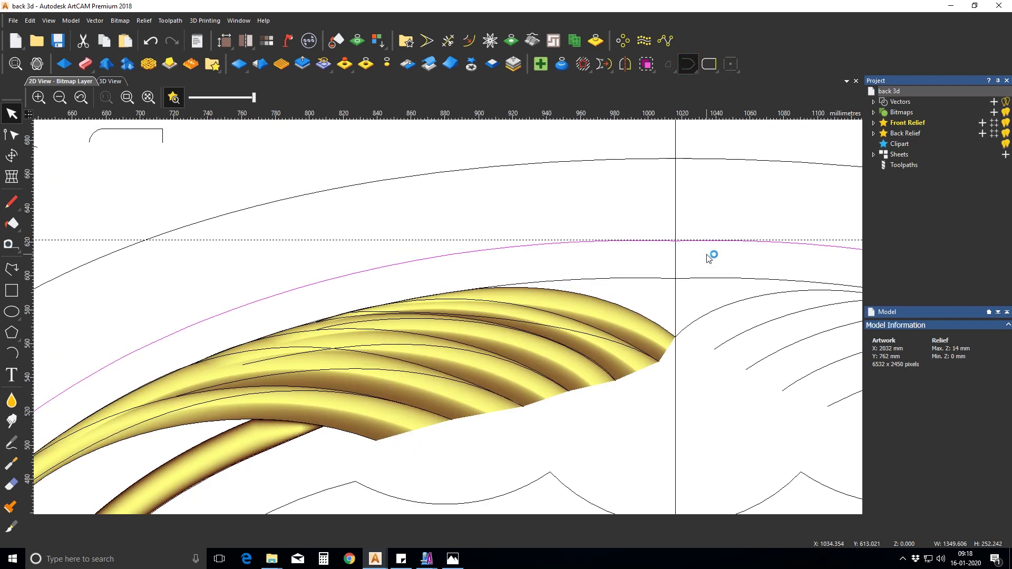
key("n")
left_click(669, 278)
key("s")
scroll(428, 288, "down", 1)
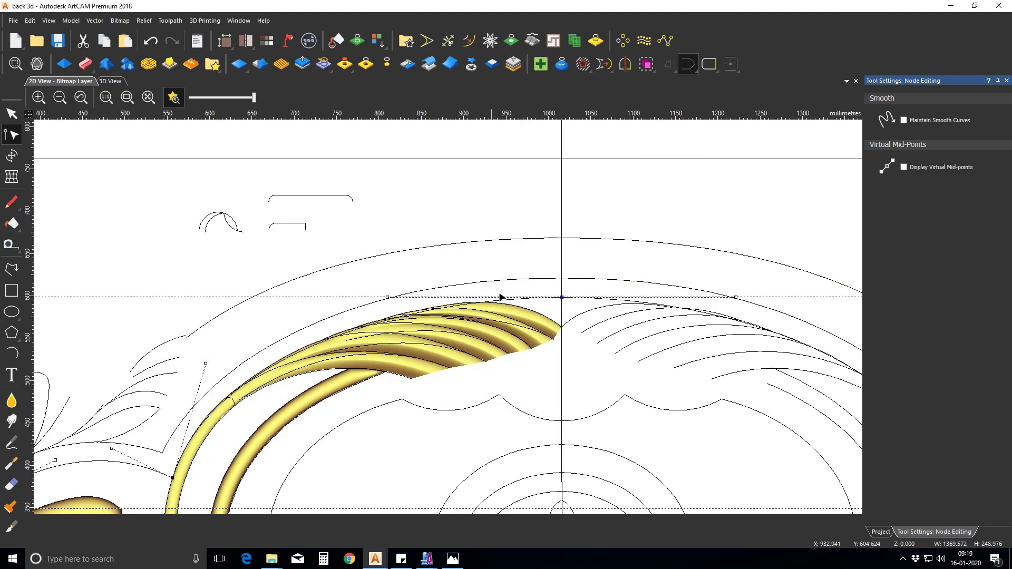
left_click_drag(387, 298, 371, 299)
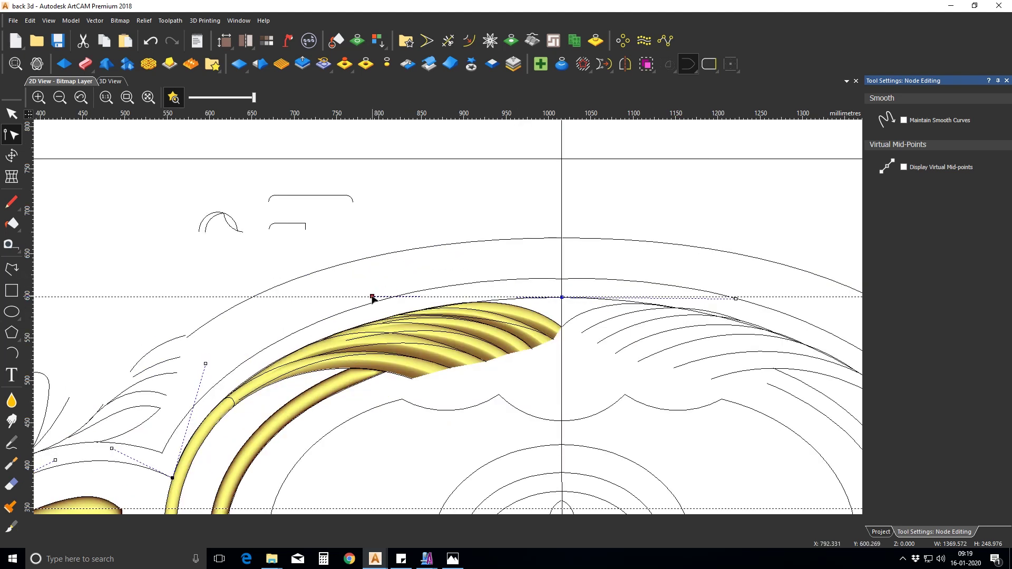
left_click_drag(206, 363, 205, 367)
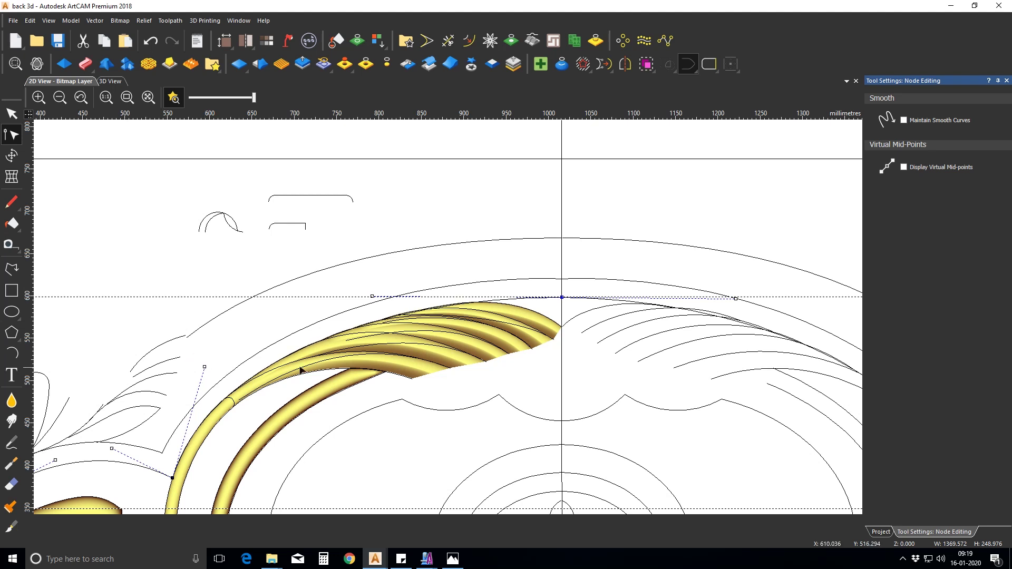
scroll(559, 309, "down", 2)
key("n")
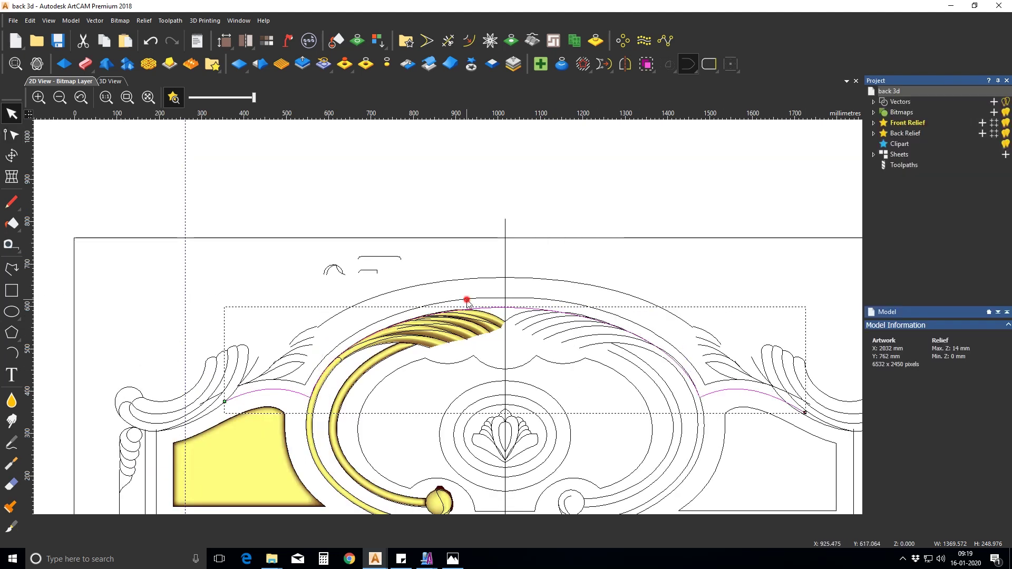
Offset the lower arch about 21.7 mm inwards/left with sharp corners up to the upper arch's corner.
scroll(287, 389, "up", 2)
left_click(287, 385)
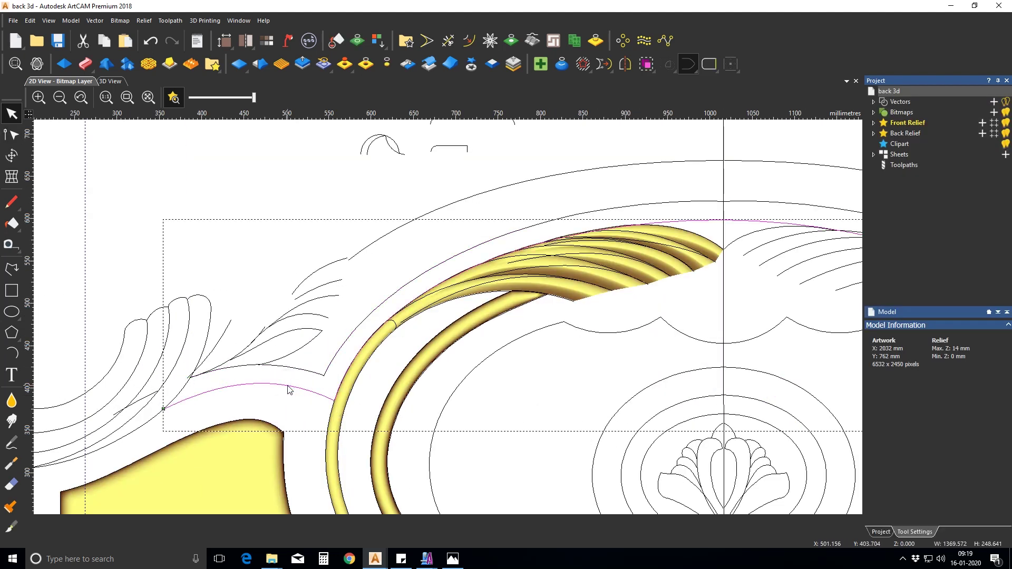
key("o")
left_click_drag(333, 401, 324, 376)
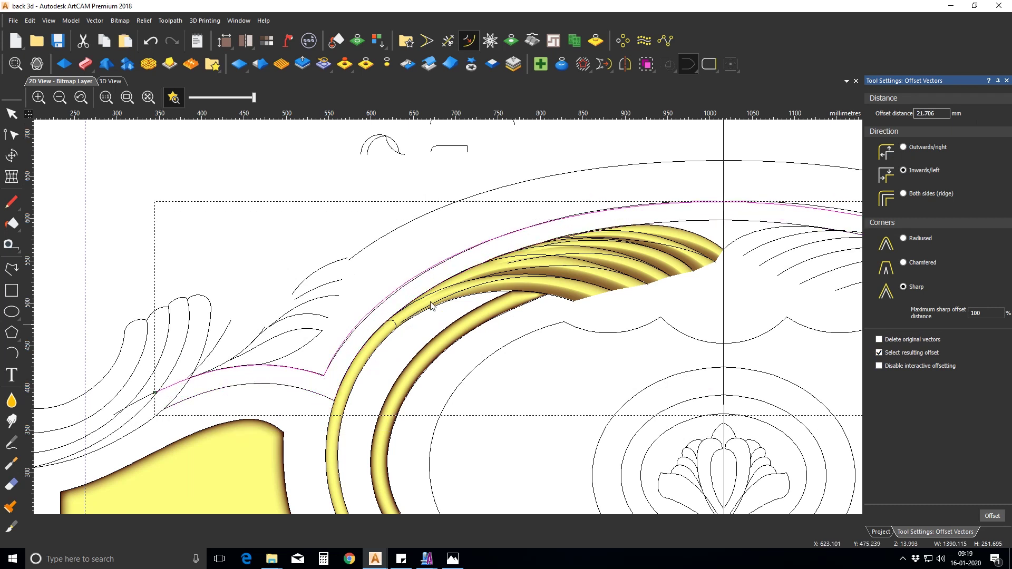
key("Escape")
Delete the original upper arch vector that the new offset replaces.
scroll(351, 337, "up", 2)
left_click(388, 281)
scroll(448, 318, "down", 2)
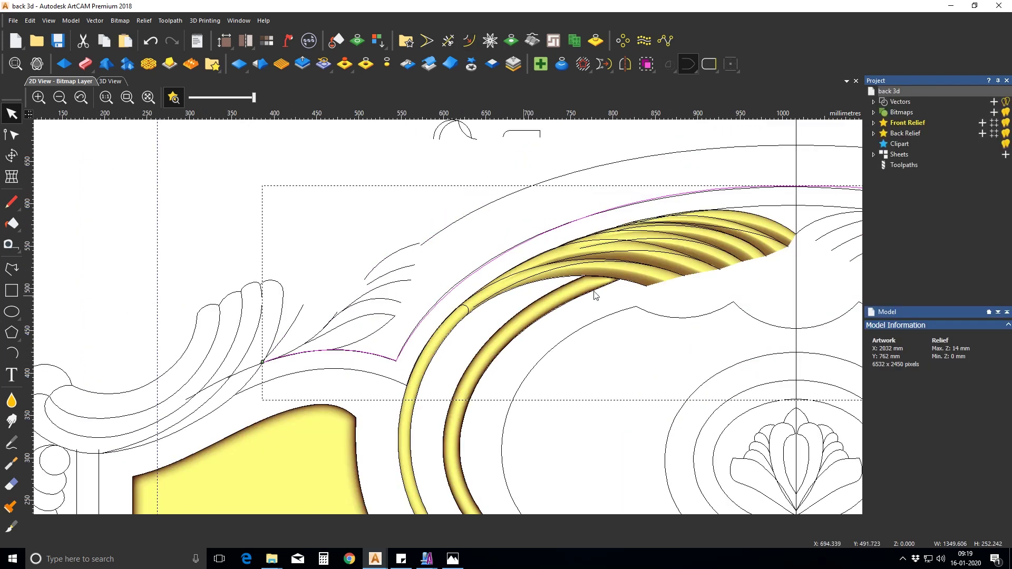
key("Delete")
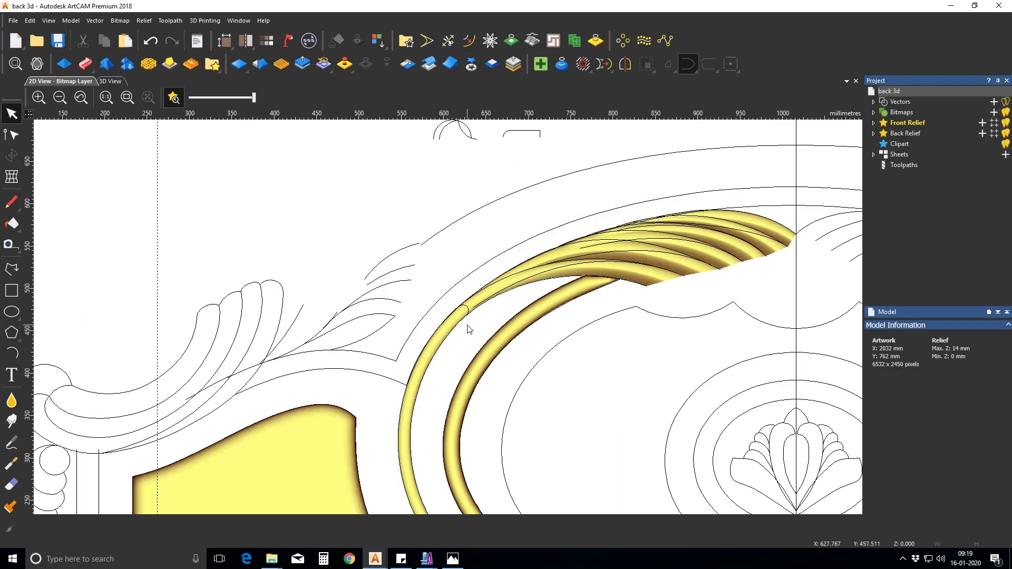
Trim the offset arch at the corner scroll leaf and delete its leftover left end.
scroll(250, 379, "up", 2)
left_click(448, 41)
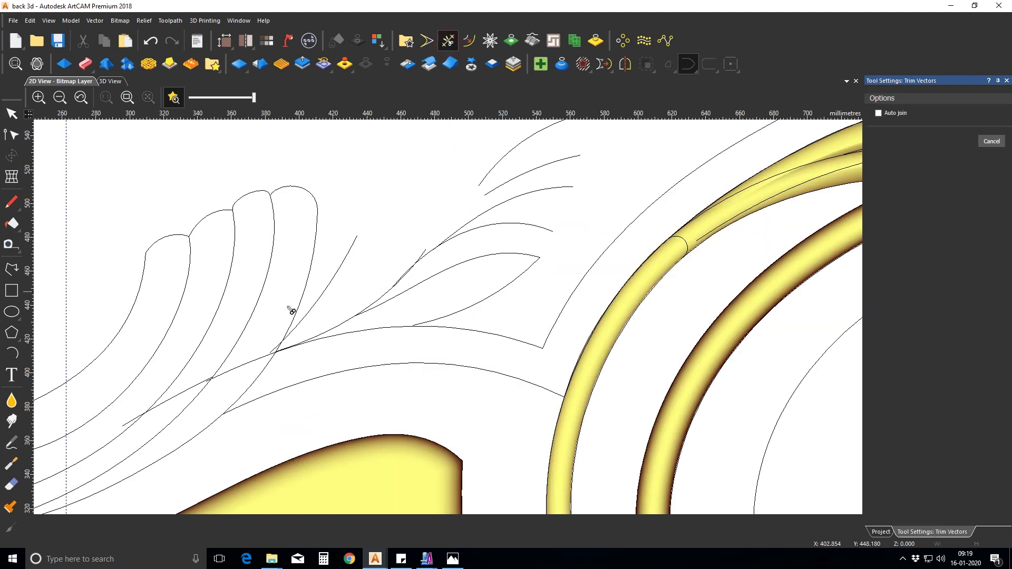
left_click(262, 359)
key("Escape")
left_click(196, 385)
key("Delete")
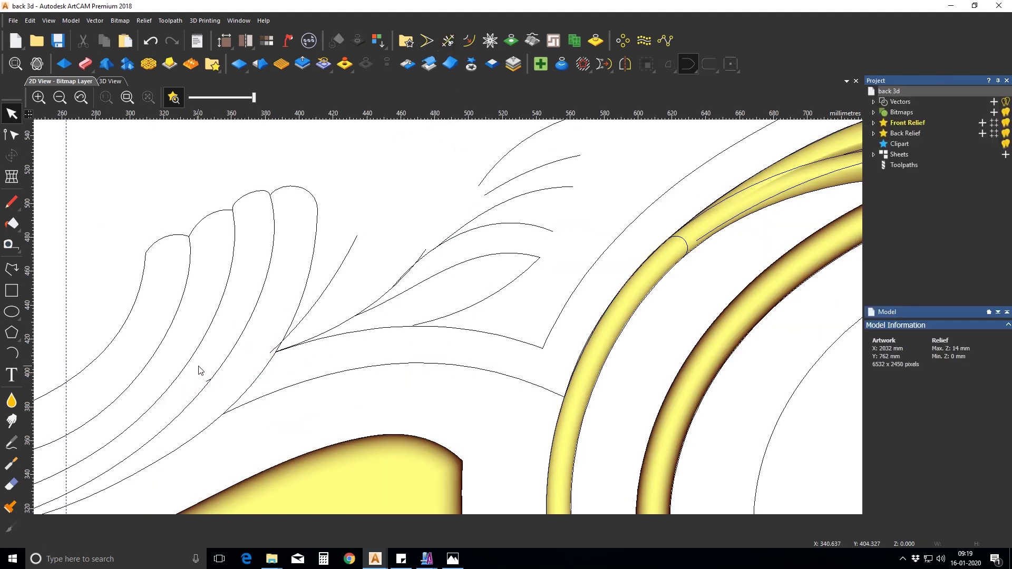
Select the upper and lower arches and close them into one band with straight lines.
left_click(488, 335)
scroll(464, 324, "down", 4)
left_click(662, 252, "shift")
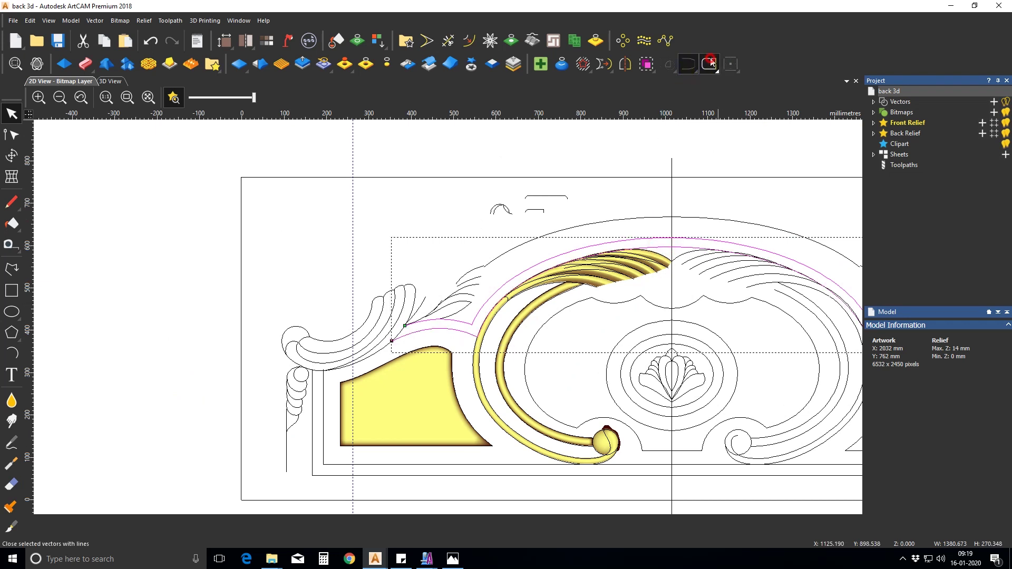
left_click(710, 63)
Convert the band's left closing line to an arc and bend it along the scroll leaf's edge.
scroll(392, 338, "up", 3)
key("n")
key("a")
left_click(404, 315)
left_click_drag(404, 315, 407, 316)
key("n")
scroll(531, 301, "down", 3)
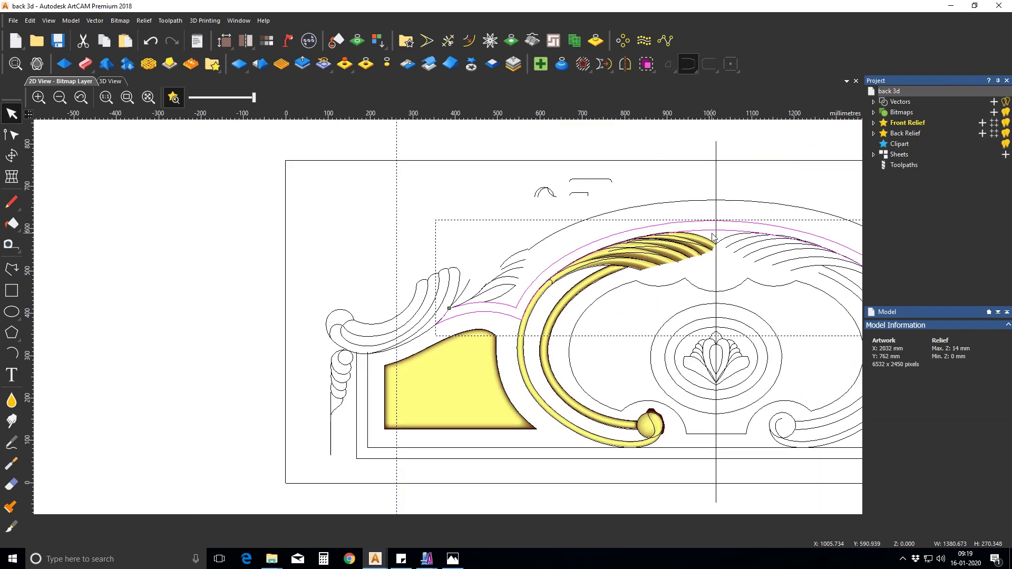
Open the closed arch band in the Shape Editor and give it a round profile with a 60-degree angle.
scroll(710, 239, "down", 2)
scroll(614, 320, "up", 5)
double_click(527, 280)
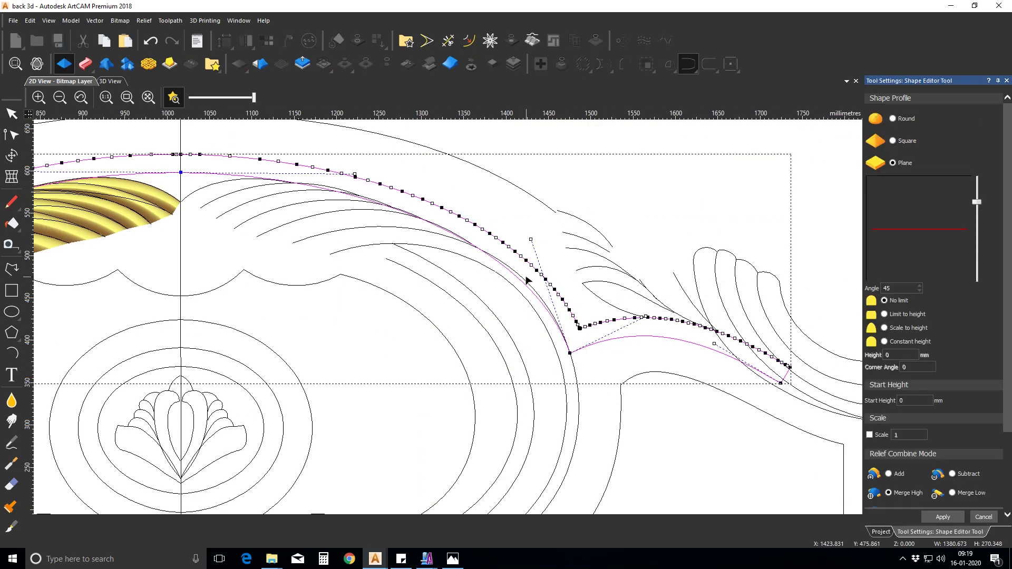
left_click(896, 118)
left_click_drag(899, 289, 865, 289)
type("60")
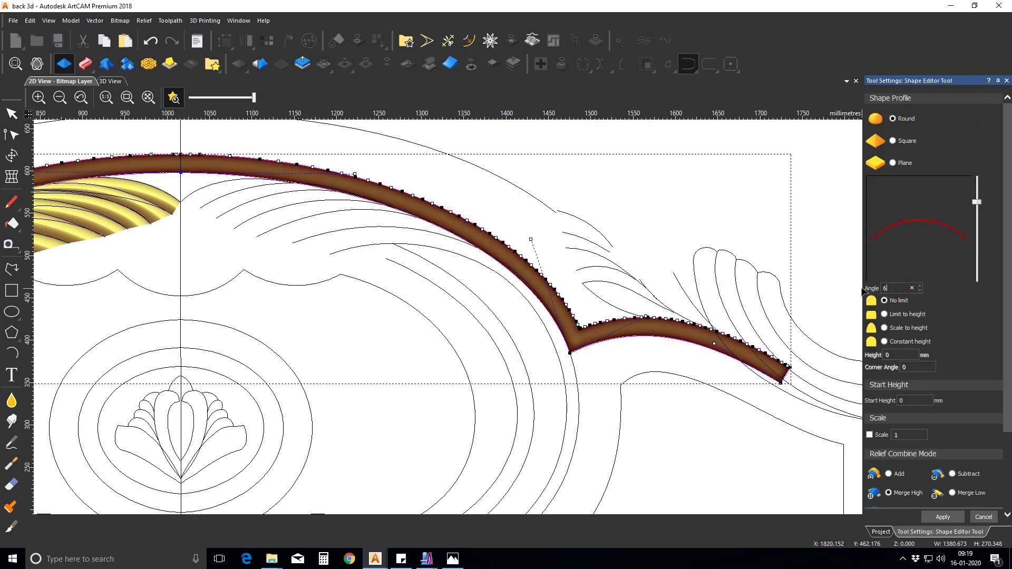
Try a 14 mm constant height for the arch band's round profile, comparing it with scaling to height.
left_click(885, 342)
left_click_drag(897, 354, 882, 354)
type("14")
scroll(633, 334, "down", 2)
scroll(27, 338, "up", 3)
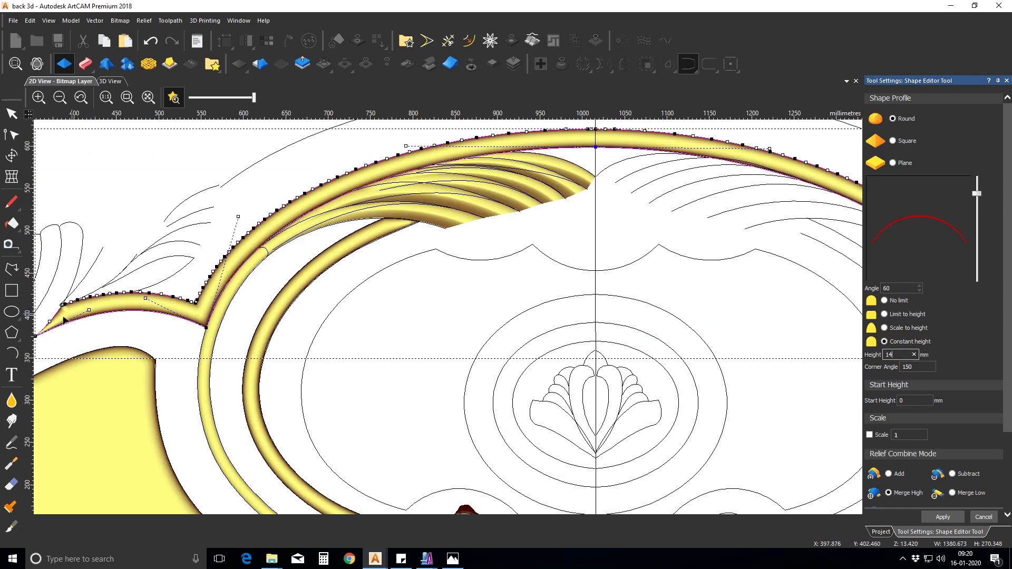
scroll(77, 324, "left", 3)
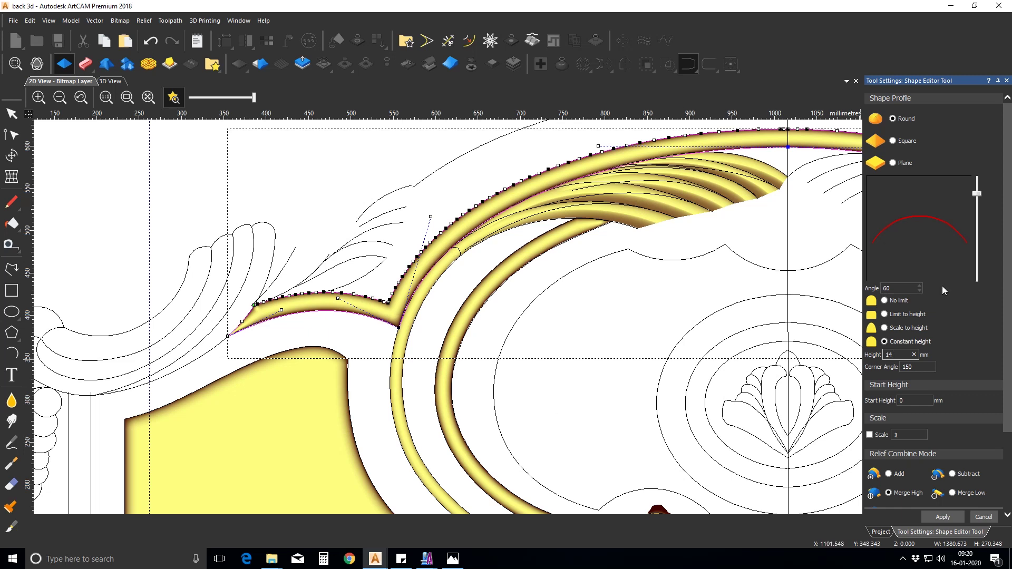
left_click(885, 328)
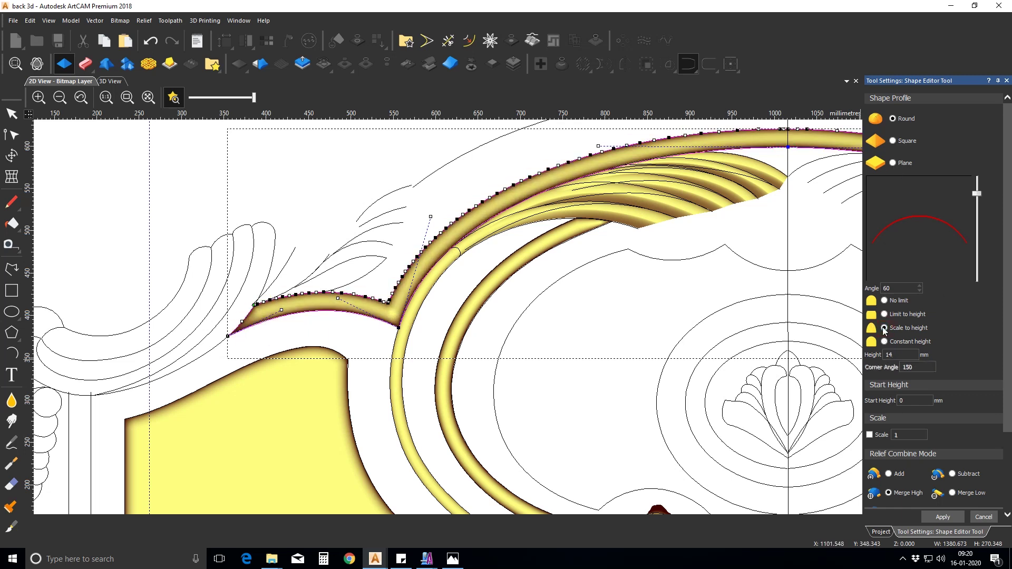
left_click(885, 341)
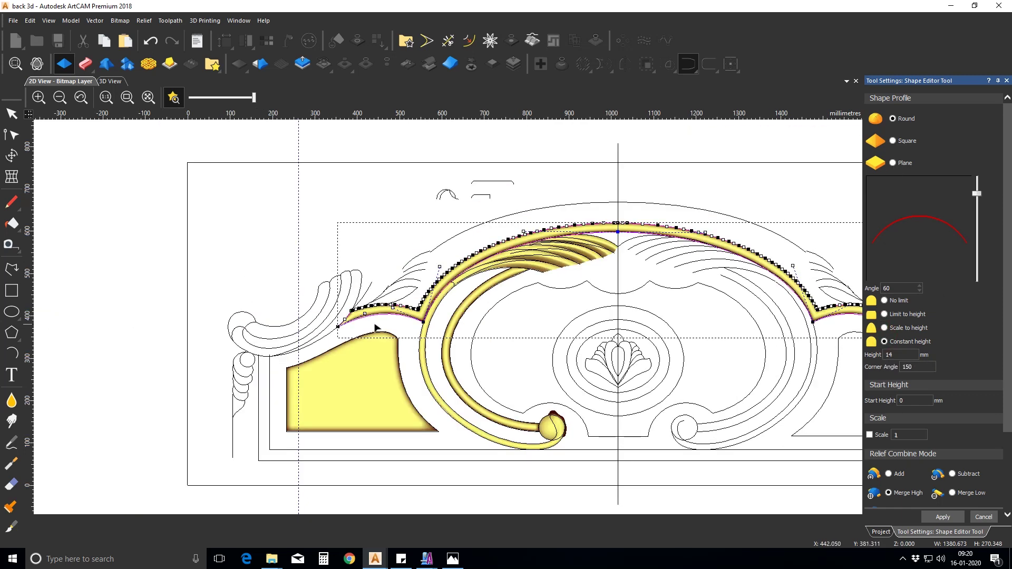
left_click(984, 516)
Cut the arch band near its scroll-leaf end and close both pieces with rounded ends.
left_click(339, 258)
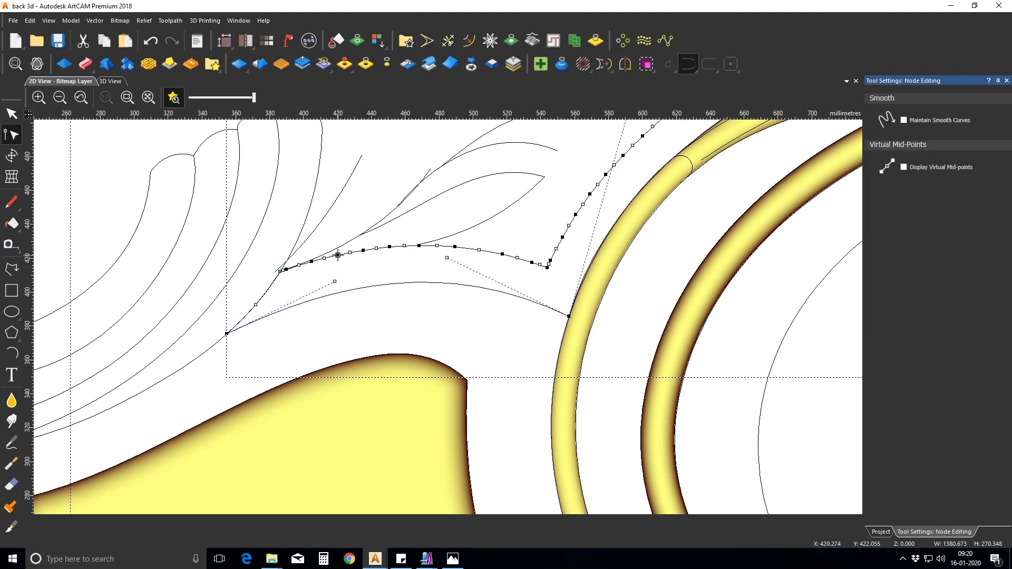
key("c")
key("n")
left_click_drag(709, 65, 707, 105)
left_click(708, 106)
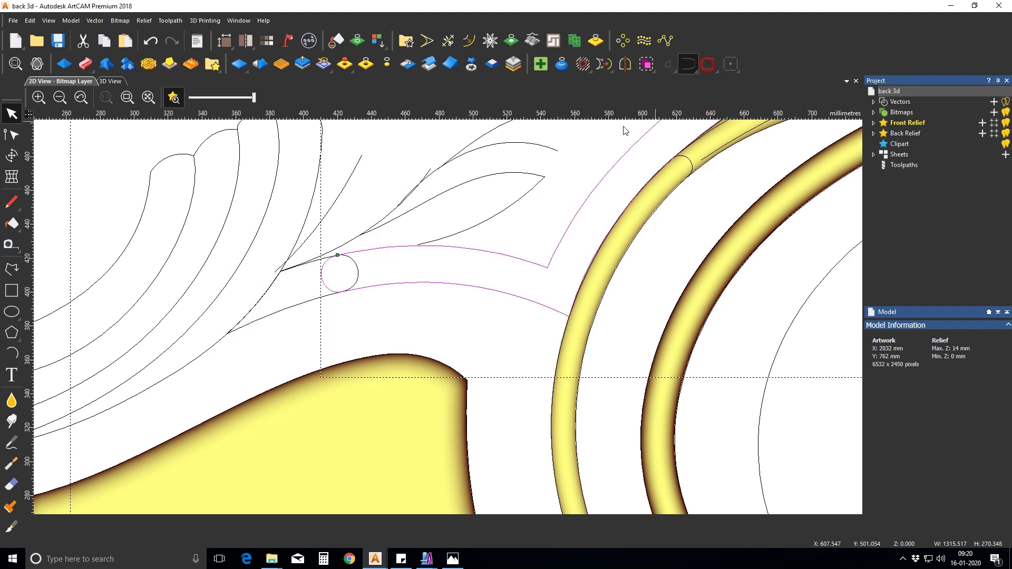
Give the short end piece a round profile scaled to 14 mm height and the long band a 60-degree round profile at constant 14 mm.
double_click(353, 261)
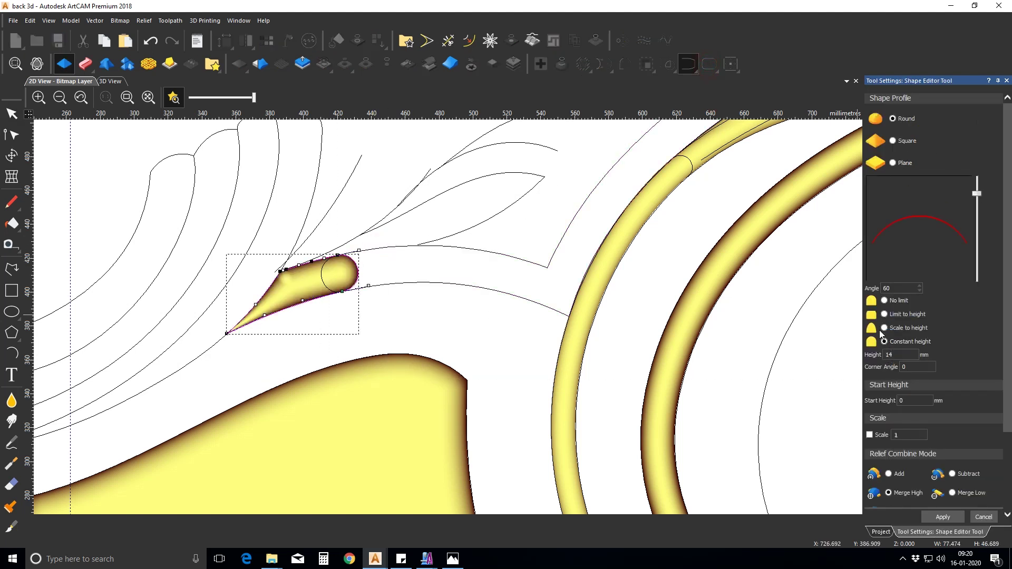
left_click(885, 328)
left_click(399, 285)
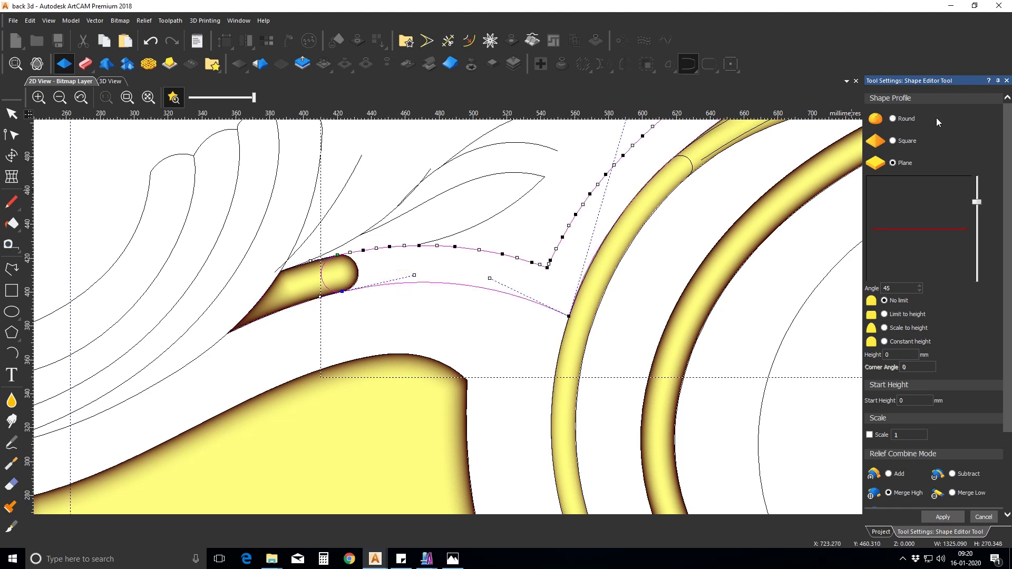
left_click(893, 118)
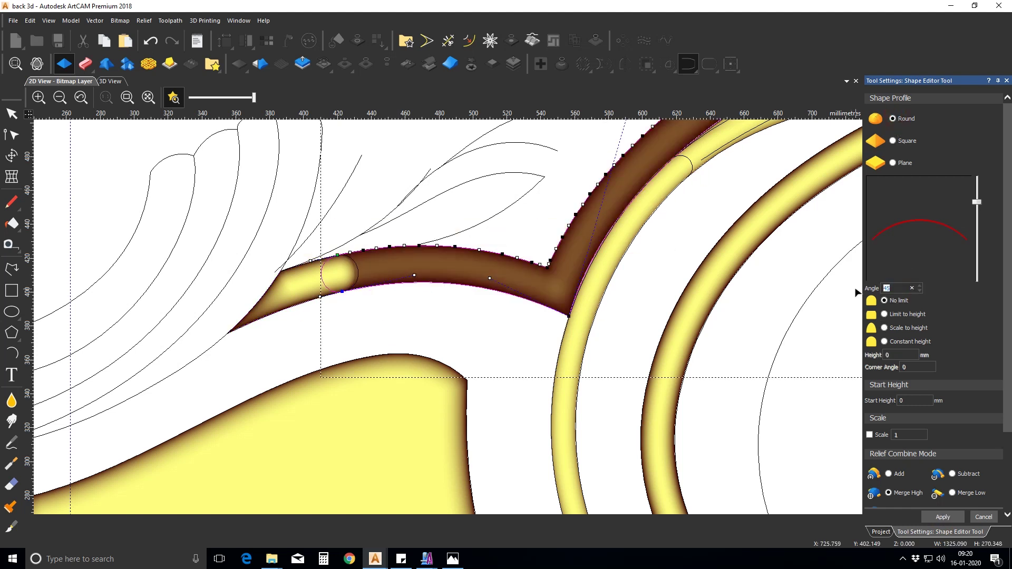
type("60")
left_click(884, 341)
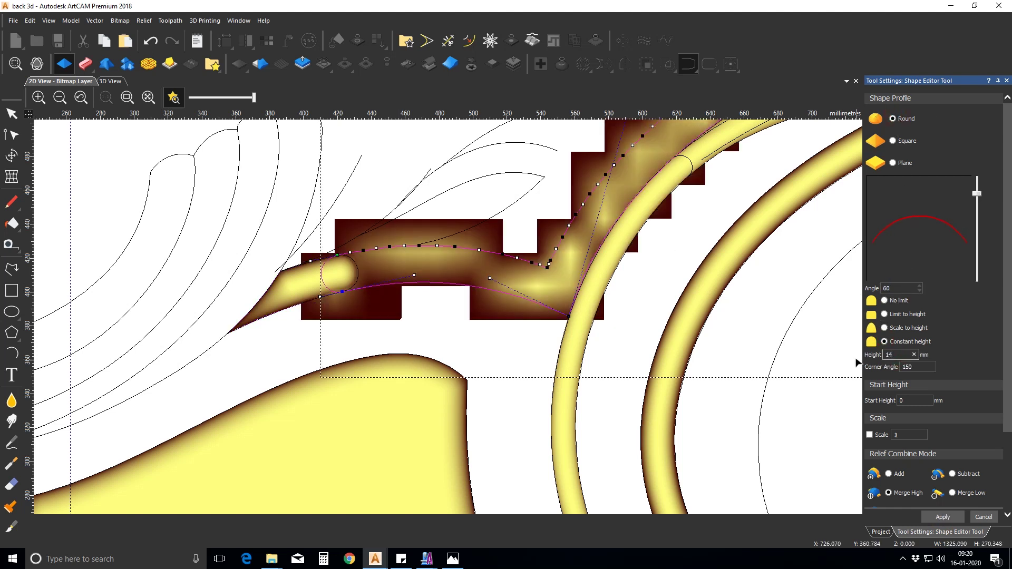
left_click(990, 521)
scroll(516, 306, "down", 2)
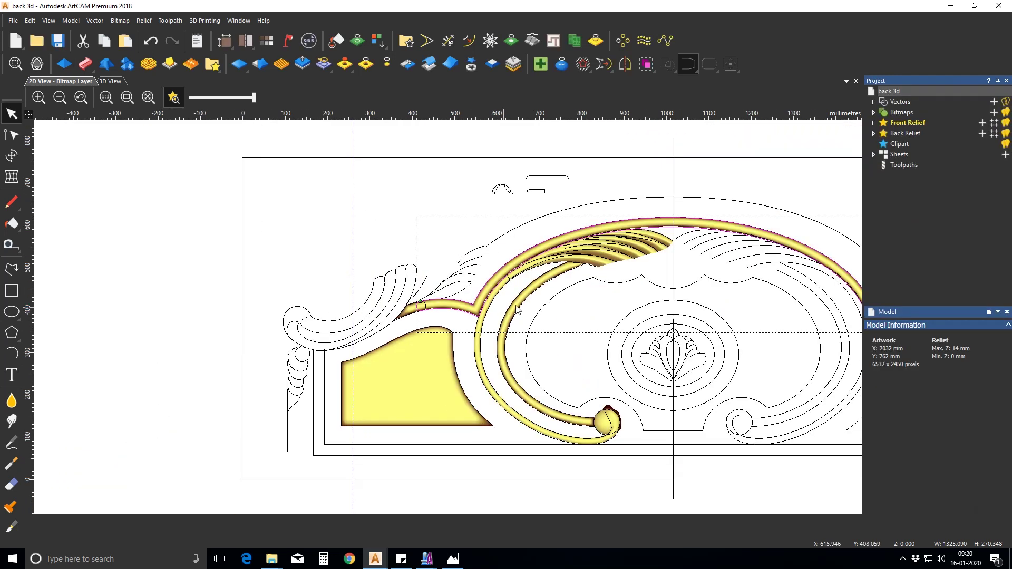
Cut the corner scroll leaf's outer outline where the neighbouring inner leaf line branches off.
left_click(656, 272)
scroll(487, 271, "up", 2)
scroll(437, 392, "down", 2)
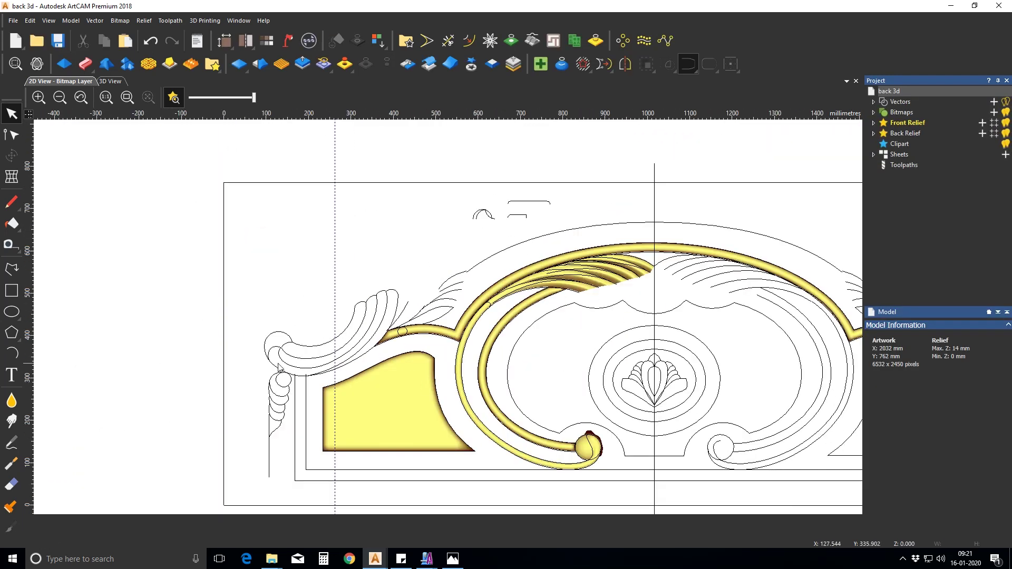
scroll(280, 368, "up", 2)
left_click(272, 331)
left_click(450, 348, "shift")
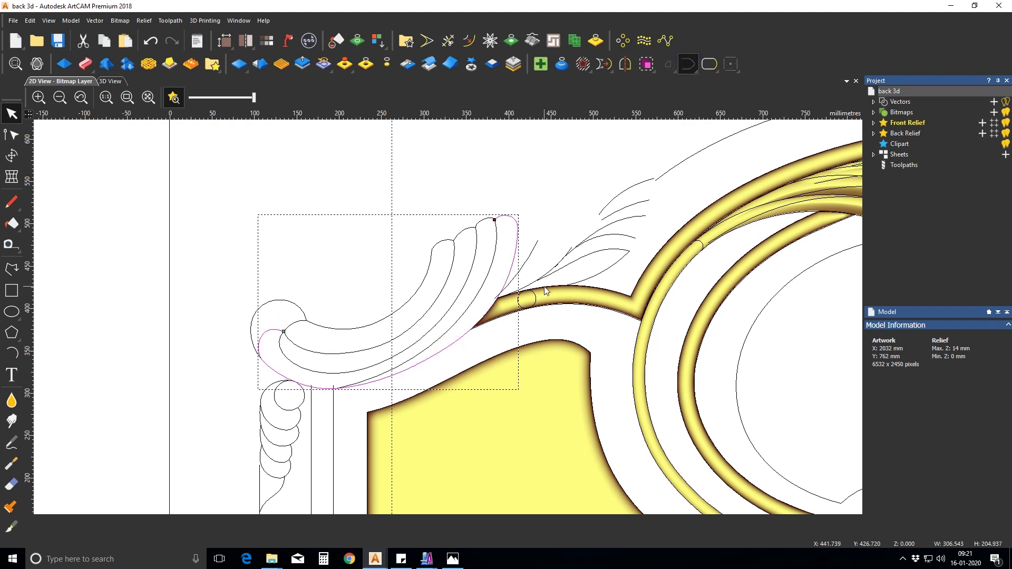
left_click(472, 303)
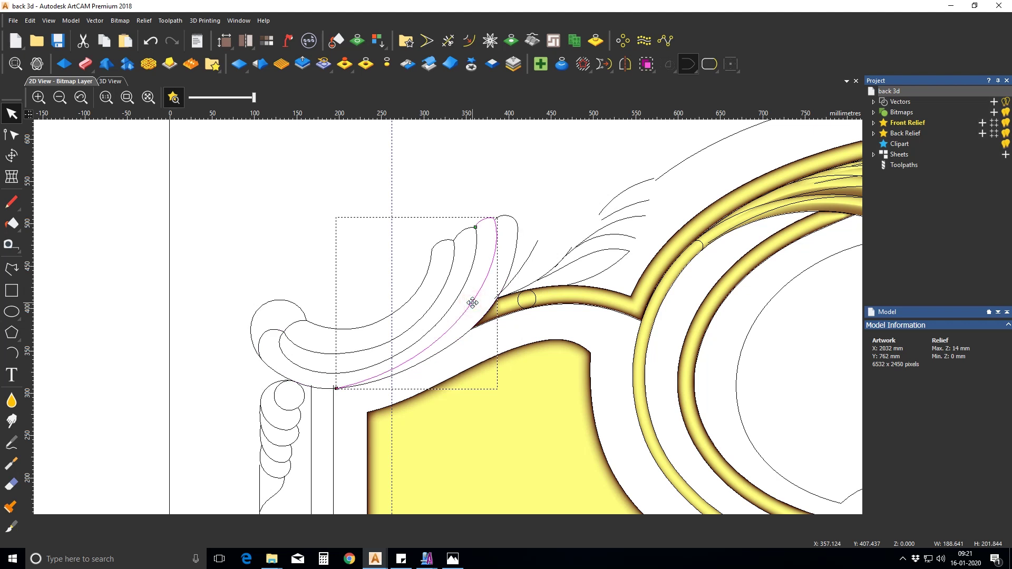
key("n")
left_click_drag(452, 362, 447, 379)
key("n")
scroll(432, 359, "up", 10)
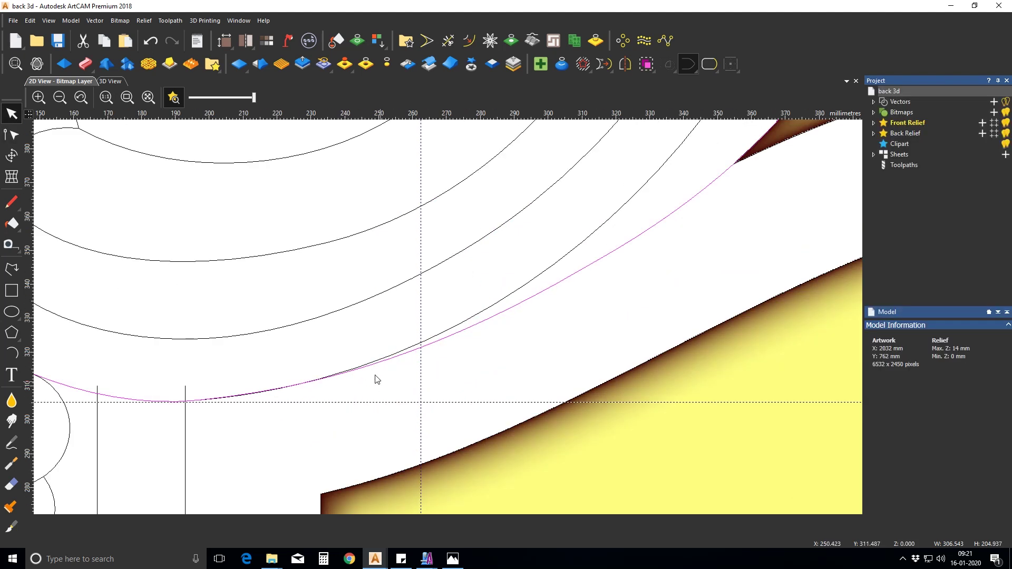
key("n")
key("c")
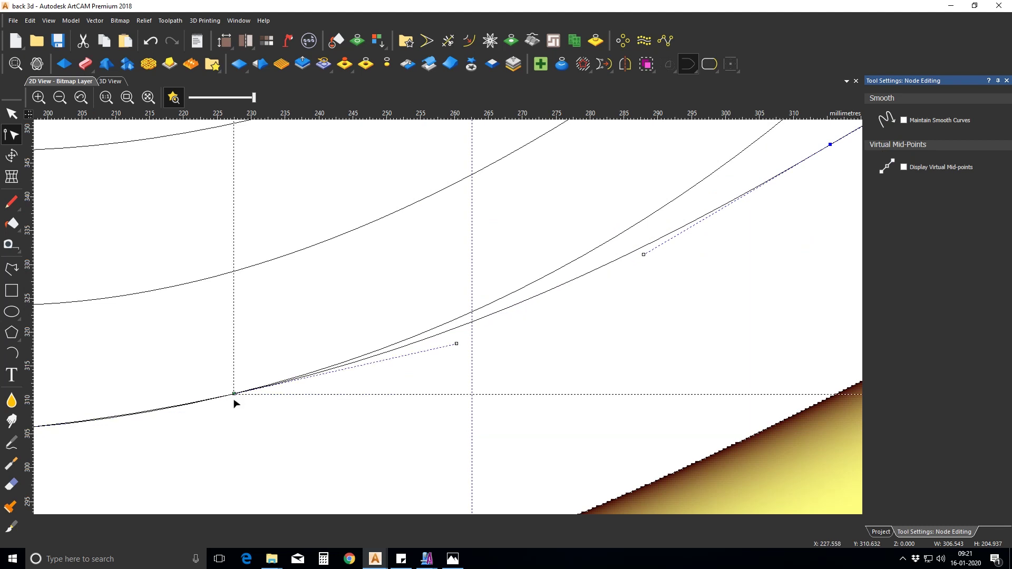
key("n")
scroll(231, 406, "down", 2)
left_click_drag(325, 323, 428, 380)
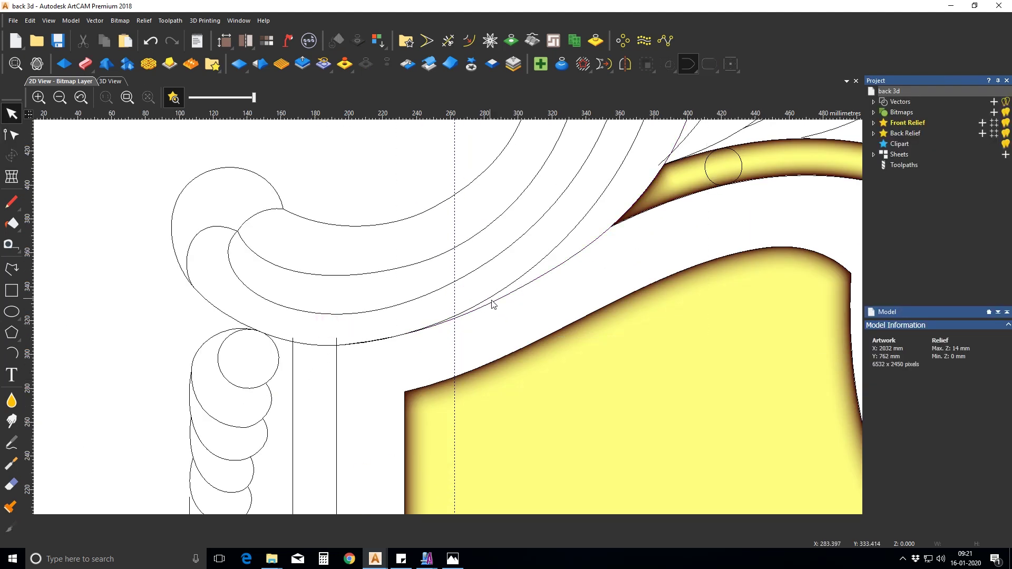
Cut the remaining left part of the scroll leaf's outline near the branching point and delete the leftover piece.
left_click(323, 346)
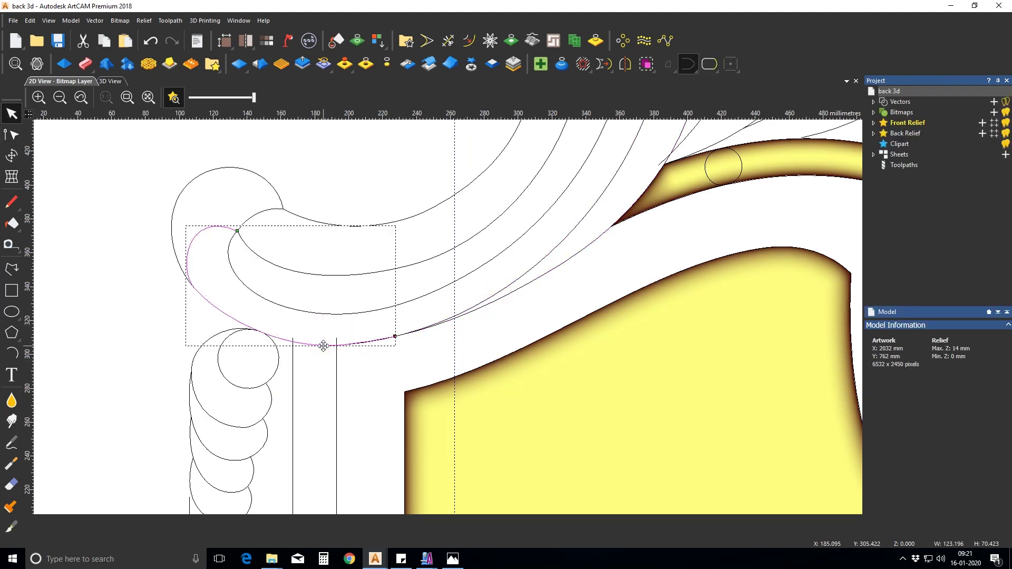
key("n")
scroll(360, 345, "up", 6)
key("c")
key("n")
left_click_drag(330, 265, 631, 419)
key("Delete")
scroll(517, 380, "down", 1)
scroll(501, 364, "down", 4)
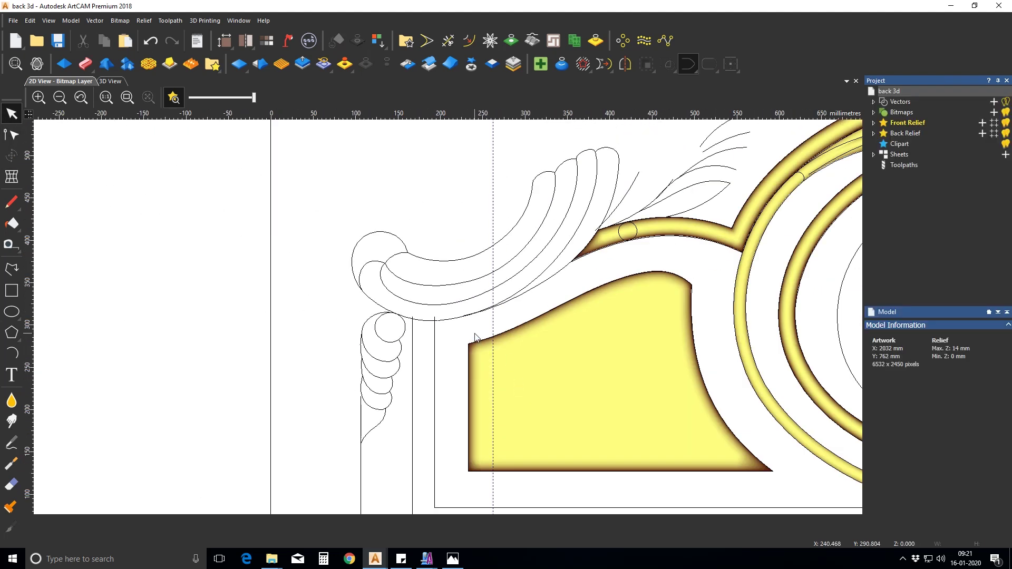
Draw a straight line from the outermost leaf lobe's upper tip to the lower end of its outer edge.
left_click(601, 150)
key("n")
left_click(11, 269)
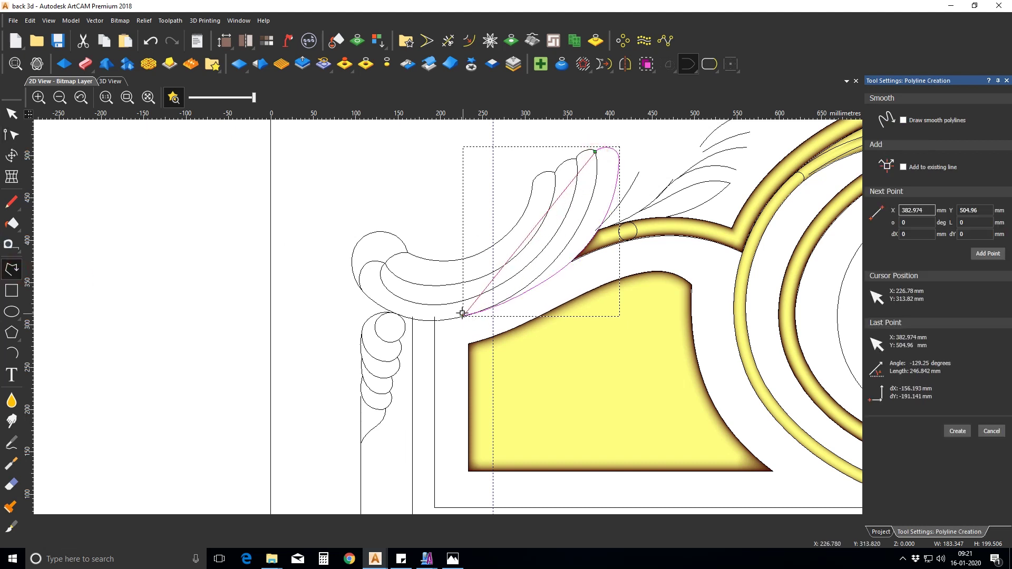
scroll(462, 312, "up", 1)
left_click(462, 312)
right_click(456, 313)
scroll(449, 316, "down", 1)
key("n")
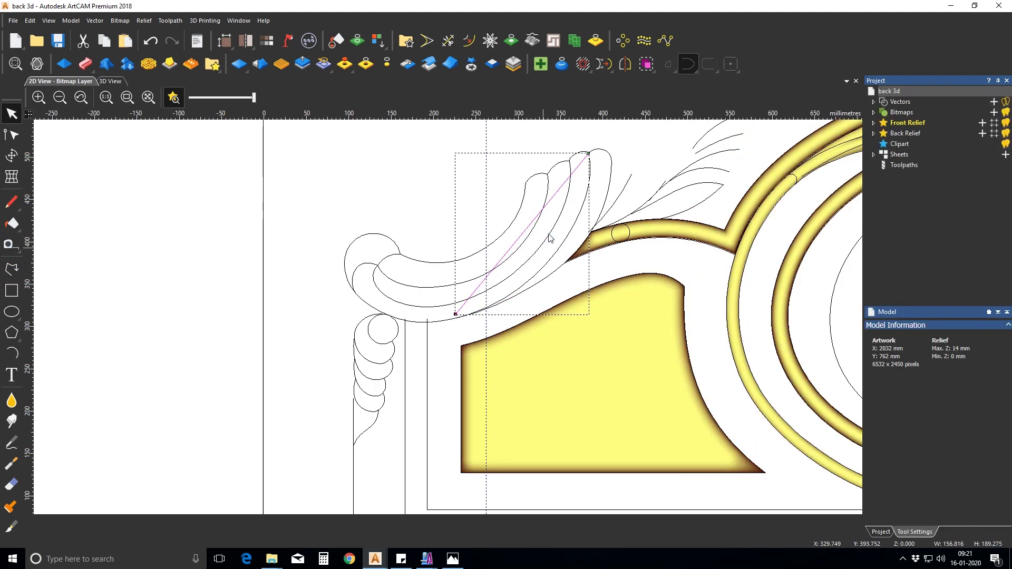
Convert the straight line to a Bezier curve and bend it along the lobe's inner edge.
key("b")
left_click_drag(538, 197, 552, 217)
left_click_drag(491, 244, 522, 298, "shift")
left_click(565, 213)
left_click_drag(566, 245, 596, 235)
key("n")
scroll(591, 154, "up", 5)
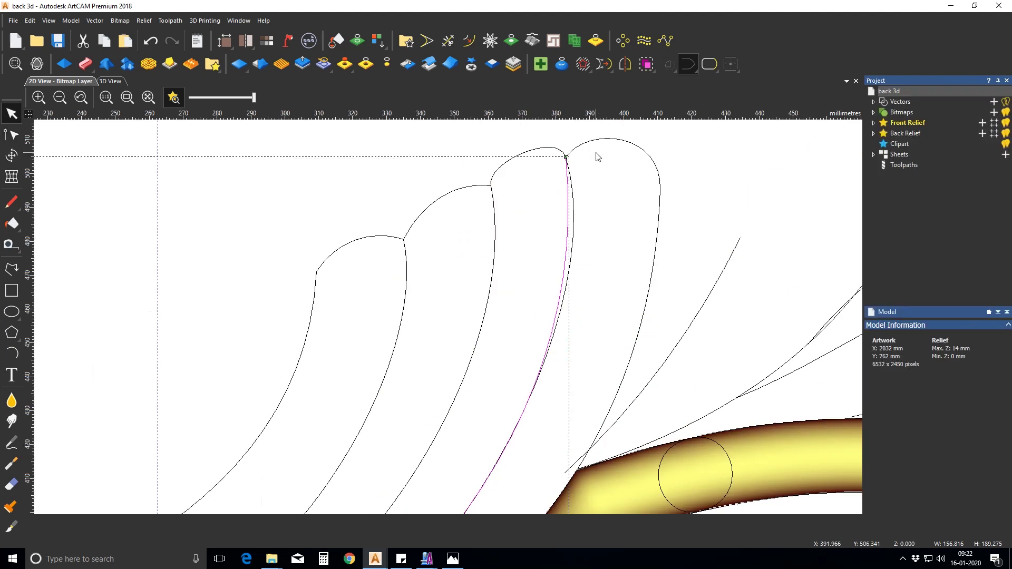
Refine the curve's upper section to follow the leaf edge and select it together with the lobe's outer edge.
key("n")
left_click(510, 441)
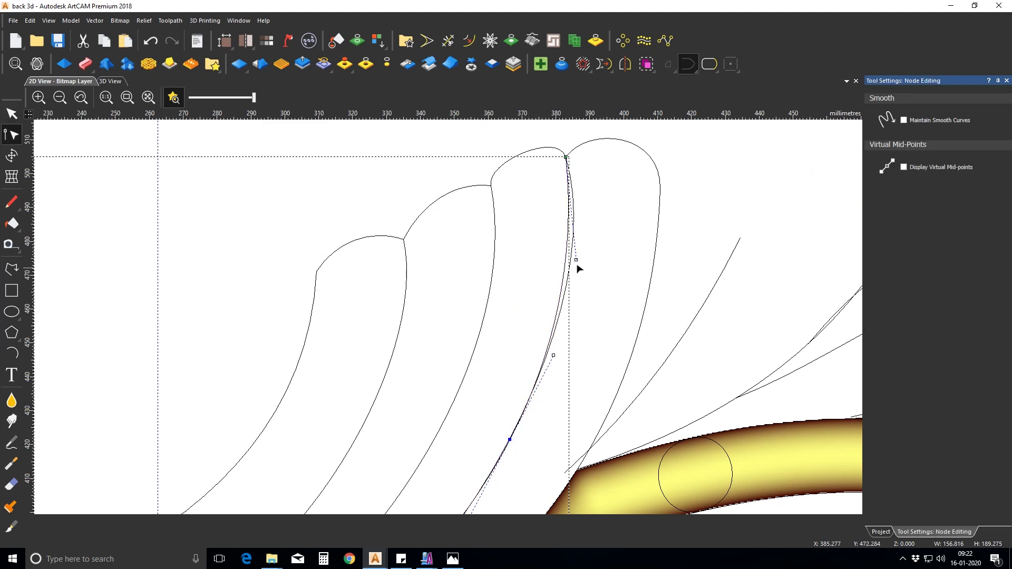
left_click_drag(577, 260, 588, 247)
key("n")
left_click(583, 145)
scroll(449, 362, "down", 7)
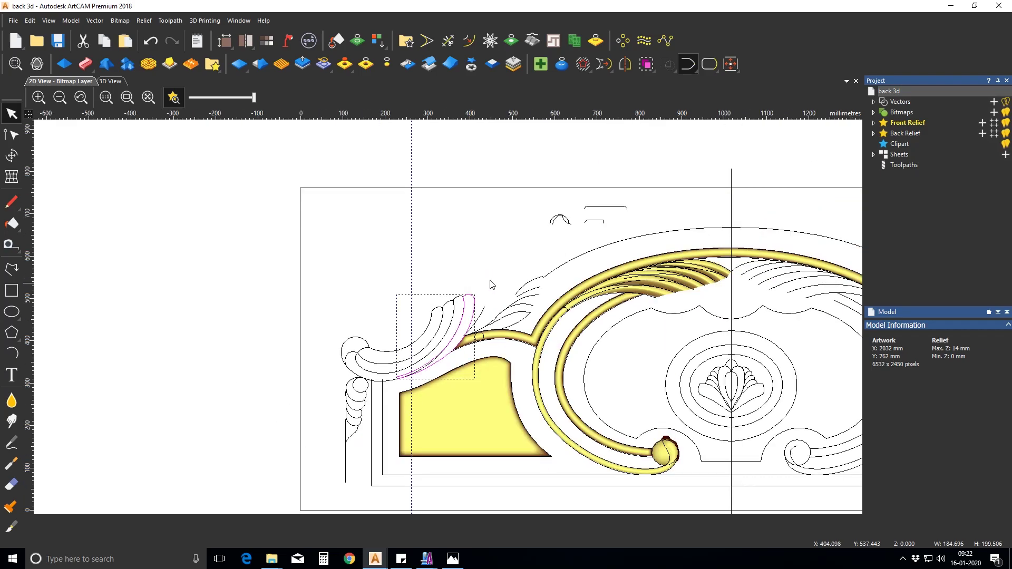
Check the reference image and draw an open two-segment peaked profile about 67 mm wide and 34 mm high above the scroll leaf.
left_click(453, 559)
left_click(453, 559)
left_click(12, 269)
scroll(467, 230, "up", 4)
left_click(467, 231)
left_click(503, 202)
left_click(522, 228)
key("Escape")
Shift the profile's peak node sideways and lower it to about 26 mm high.
scroll(522, 228, "up", 2)
left_click(500, 203)
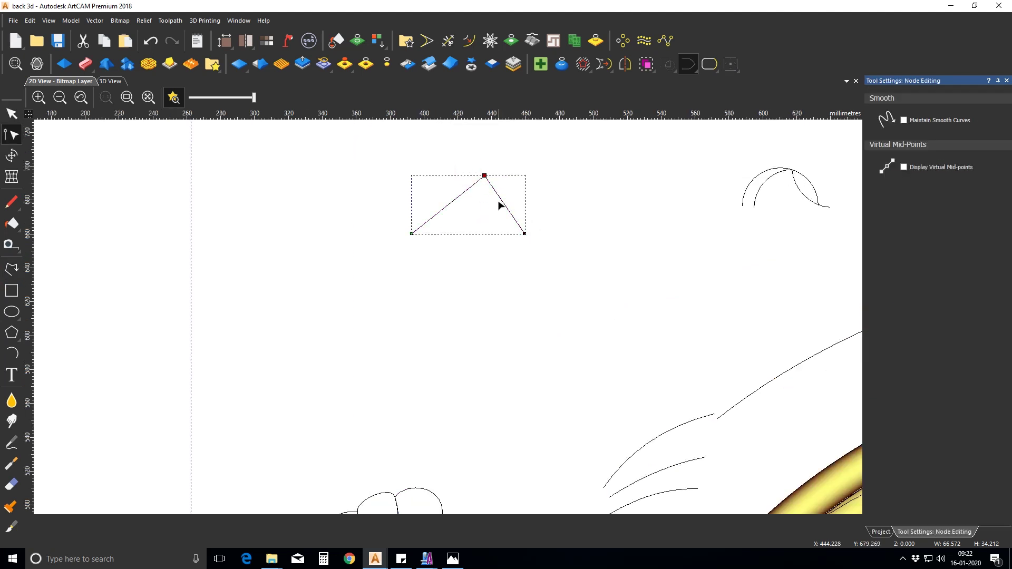
key("Right")
key("Right")
key("Right")
key("Right")
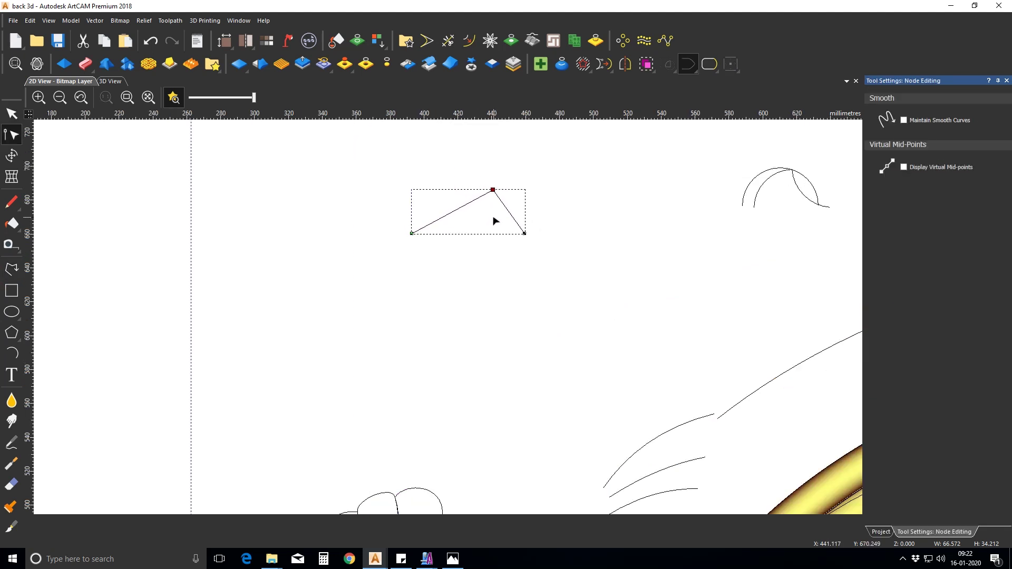
key("Escape")
scroll(466, 257, "down", 2)
scroll(469, 266, "up", 4)
scroll(359, 263, "down", 2)
Open a Two Rail Sweep using the outermost lobe's two edges as rails and the peaked profile as cross section.
left_click(524, 361)
scroll(524, 362, "down", 4)
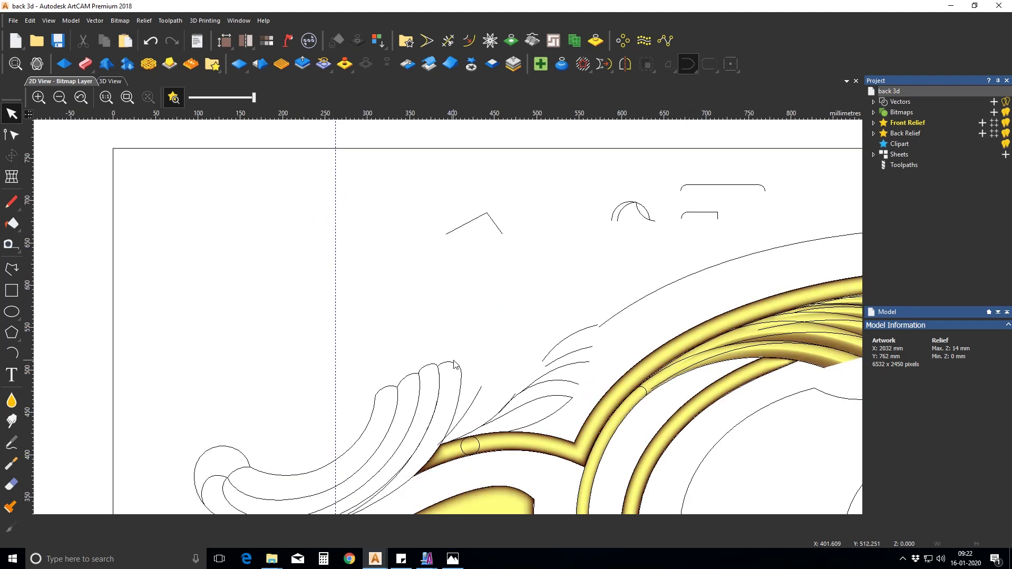
left_click(455, 364)
left_click(465, 228, "shift")
left_click(85, 64)
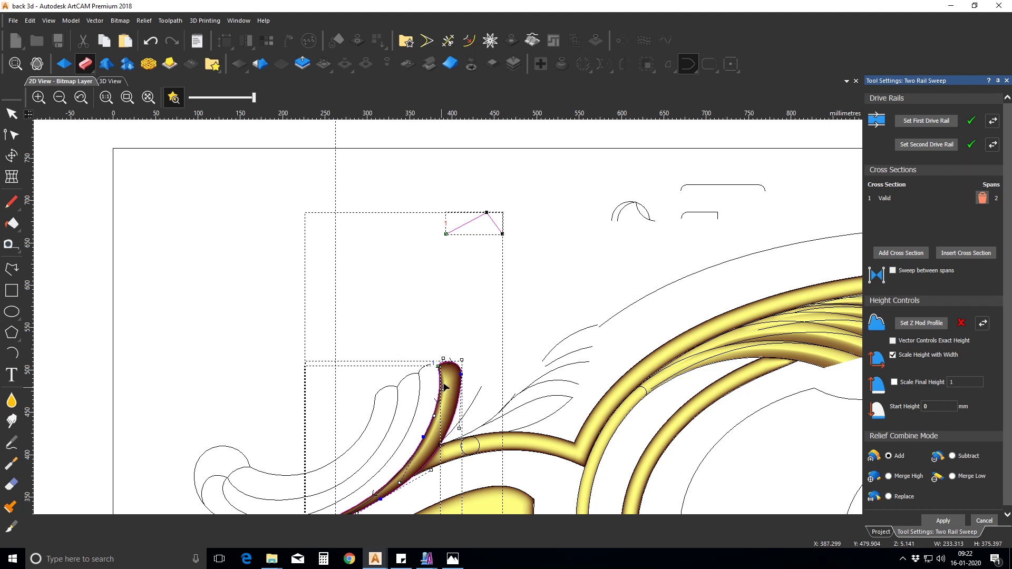
Sweep the lobe without width-scaled height, with final height scale 14, the small open bracket vector as Z Mod Profile and Merge High.
left_click(894, 382)
left_click(893, 355)
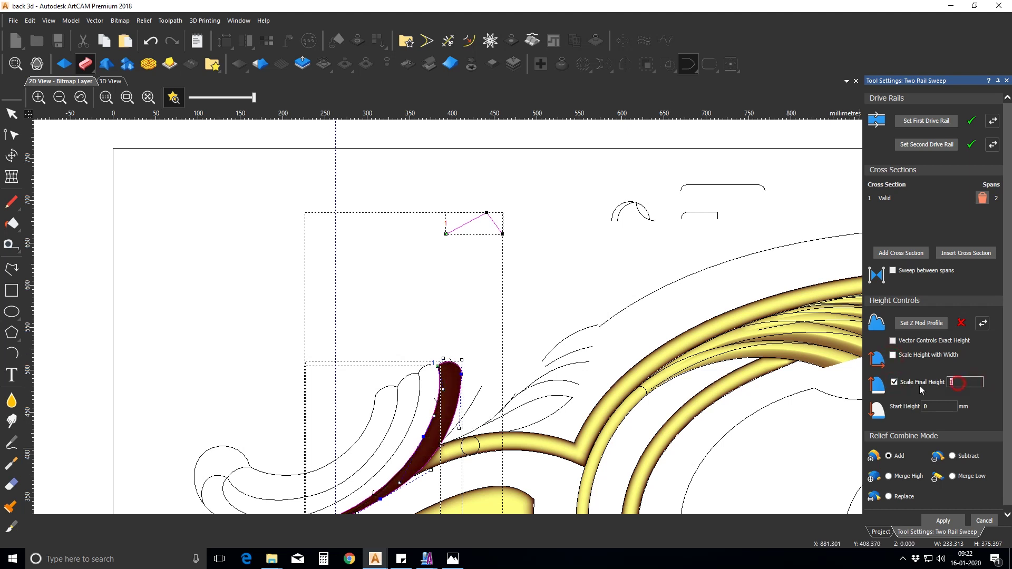
type("14")
left_click(698, 213)
left_click(936, 324)
middle_click_drag(330, 507, 389, 412)
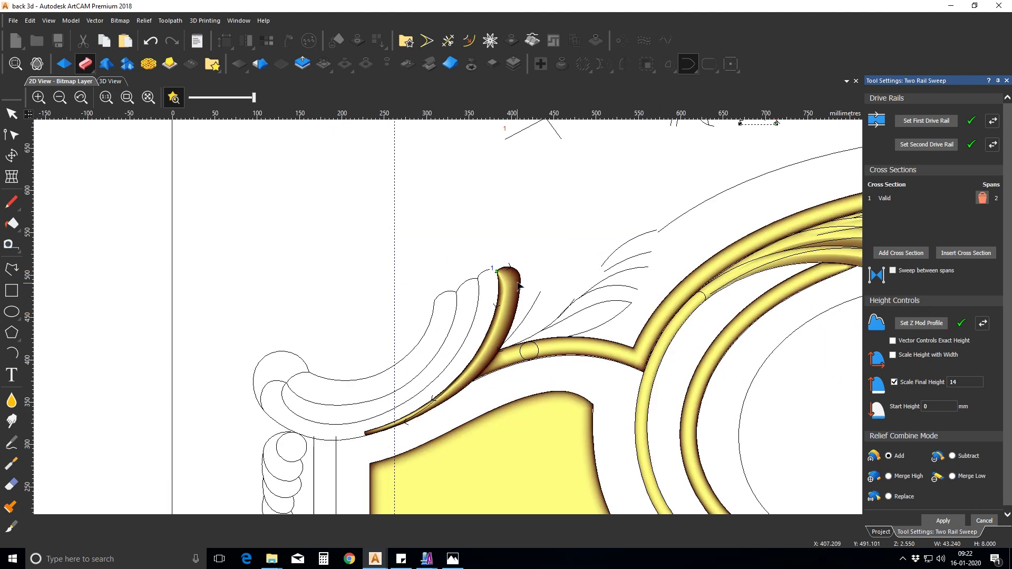
scroll(501, 273, "up", 3)
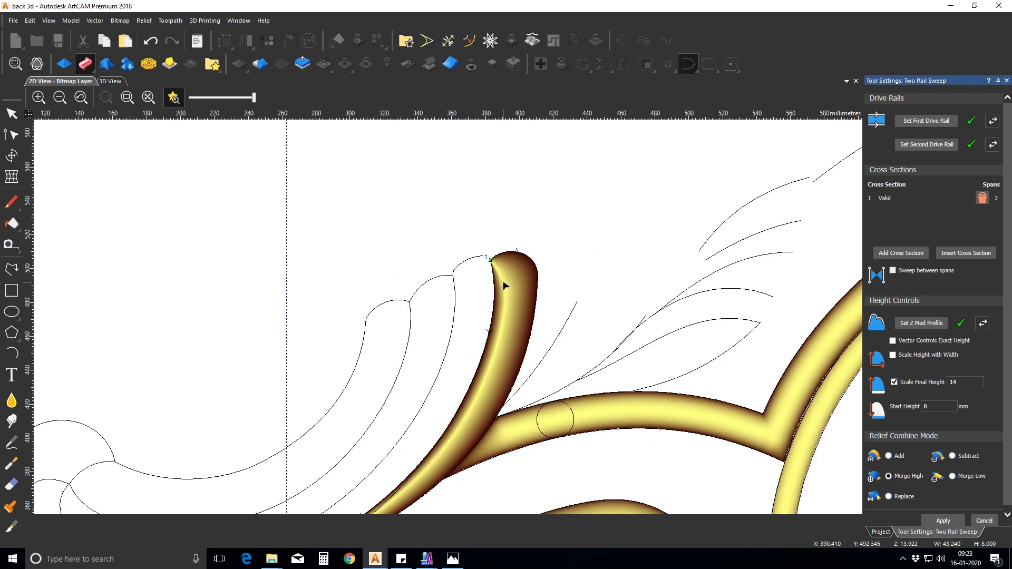
Inspect the swept leaf lobe's relief in 3D from another angle.
left_click(110, 81)
scroll(401, 253, "up", 5)
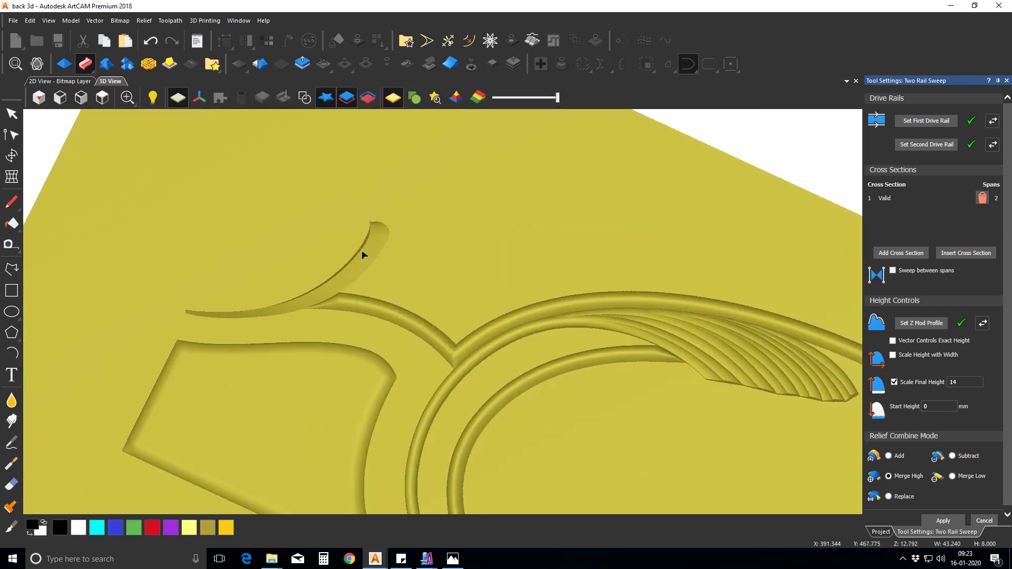
left_click_drag(403, 269, 280, 295)
left_click(60, 81)
scroll(543, 262, "up", 3)
Lower the peaked cross-section profile to about 23 mm high.
left_click(393, 172)
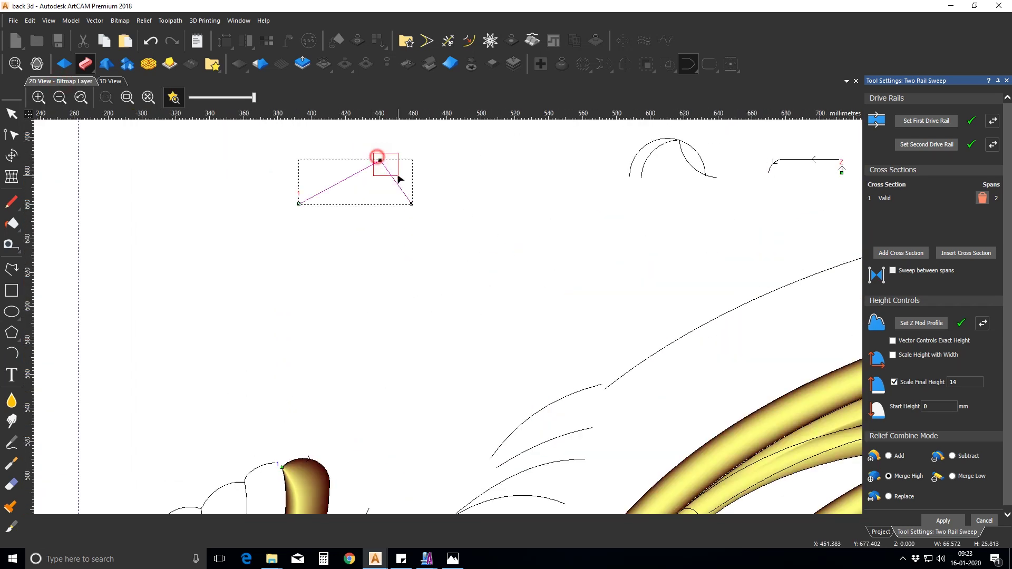
scroll(399, 269, "down", 2)
scroll(422, 375, "up", 2)
scroll(409, 259, "down", 2)
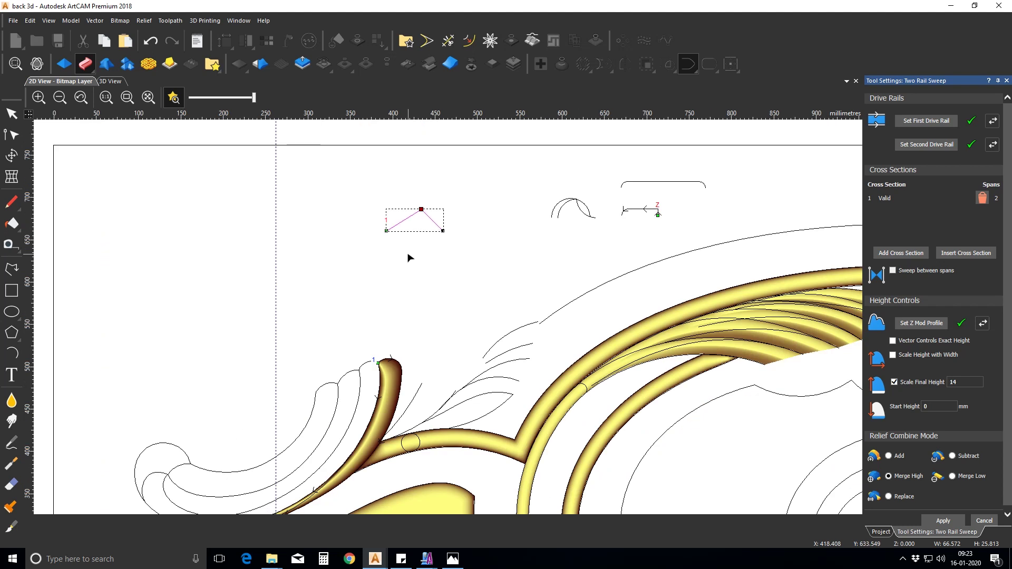
scroll(426, 210, "up", 2)
scroll(448, 316, "down", 4)
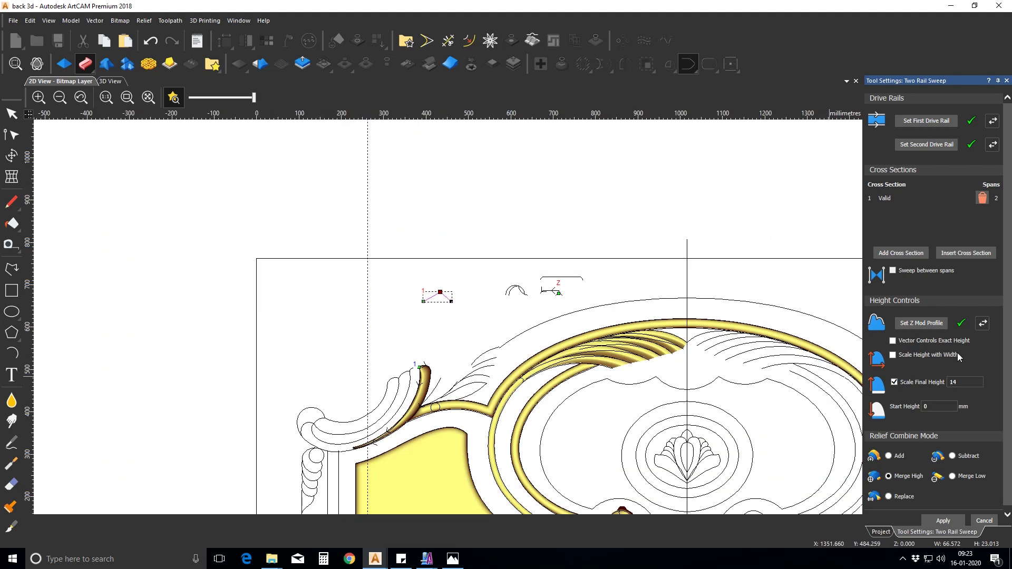
Reassign the outermost leaf lobe's drive rail, refresh its sweep with the lowered peaked profile and close the Two Rail Sweep.
left_click(421, 380)
left_click(937, 122)
scroll(428, 385, "up", 4)
scroll(423, 388, "down", 2)
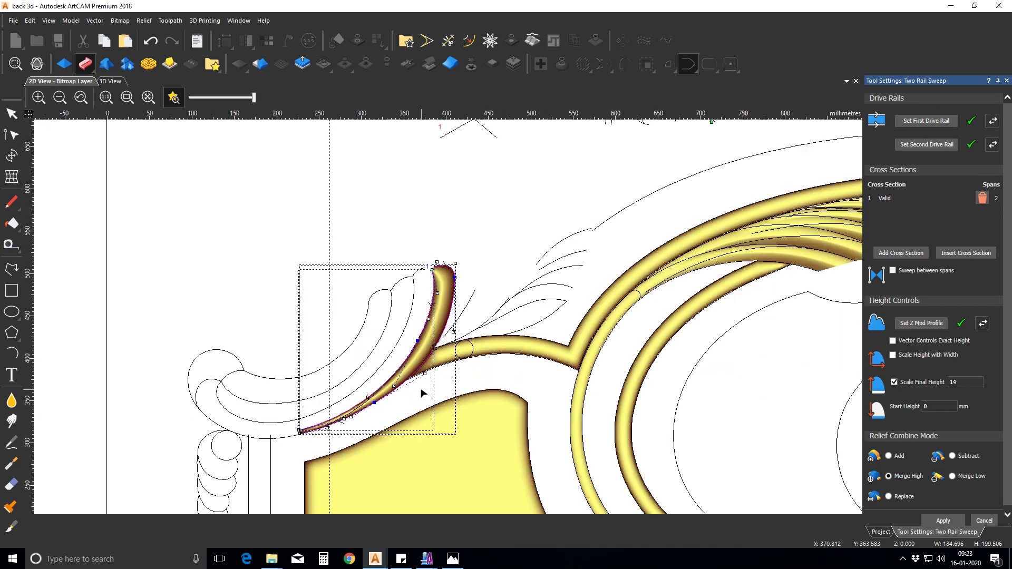
scroll(422, 391, "up", 2)
left_click(990, 521)
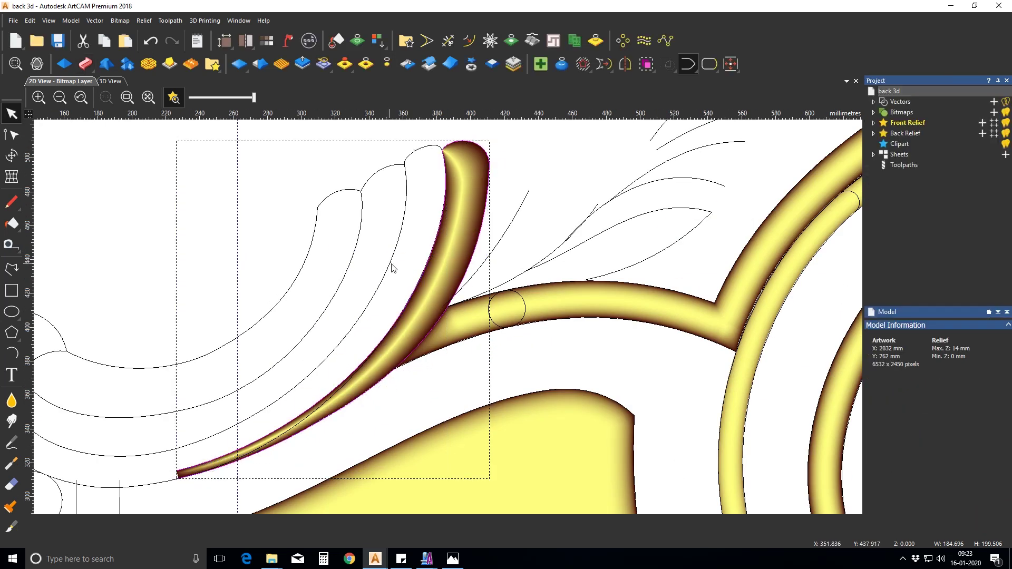
Join the second lobe's tip arc and outer edge into one open vector.
left_click(420, 151)
scroll(361, 314, "down", 2)
left_click(425, 252)
left_click(426, 252)
left_click(436, 232)
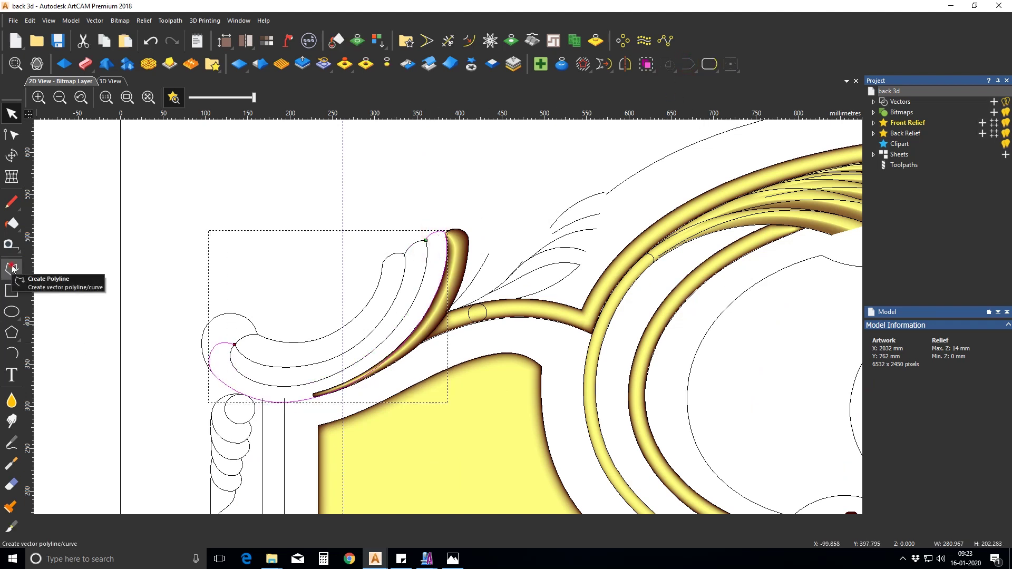
Draw a four-point polyline roughly along the second lobe's inner edge, from its tip to the inner end of the scroll.
left_click(12, 269)
left_click(426, 240)
left_click(364, 357)
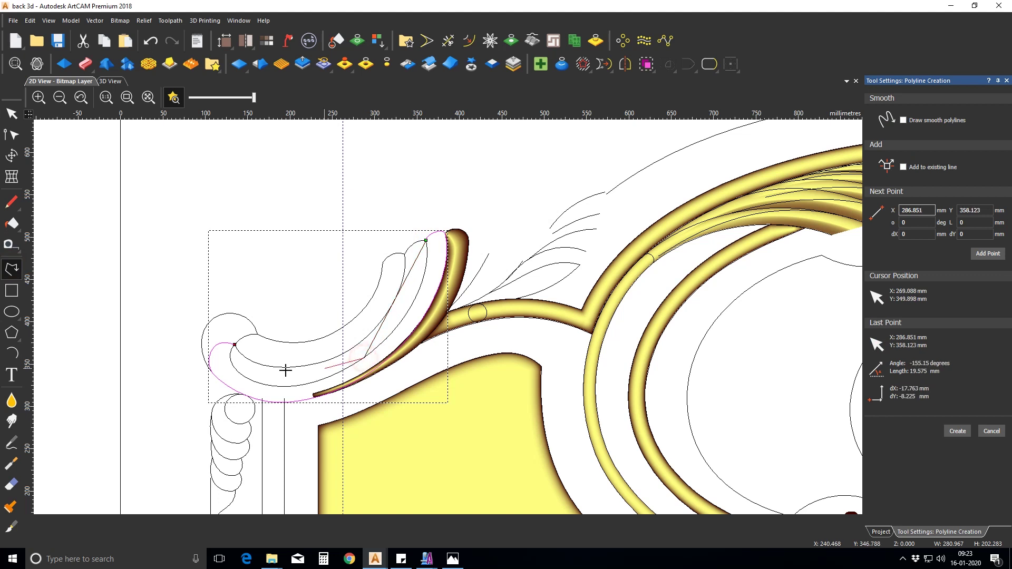
scroll(284, 371, "up", 2)
left_click(251, 379)
left_click(239, 343)
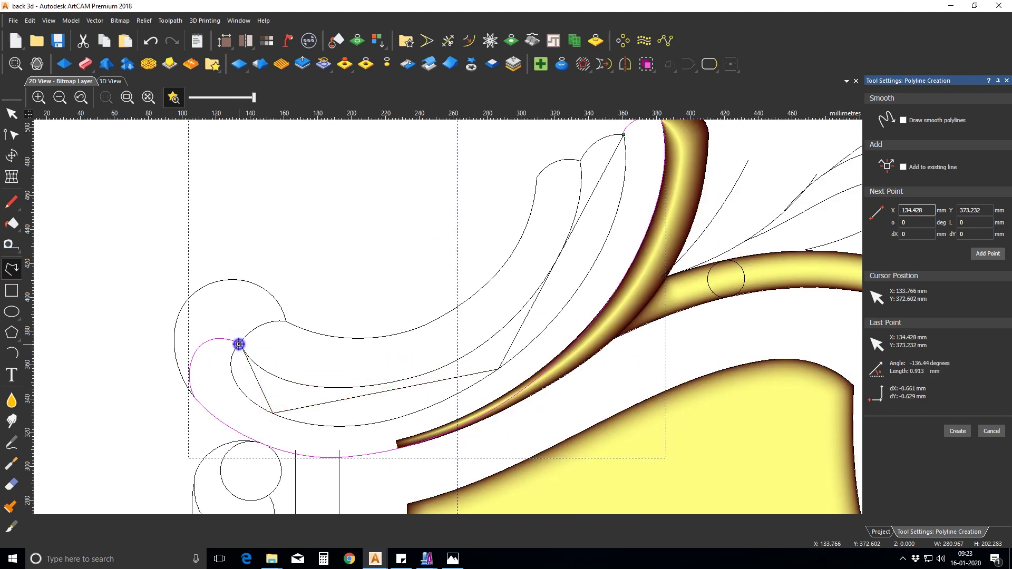
right_click(240, 343)
Convert the polyline's upper span to a Bezier and bend it to follow the second lobe's inner edge.
key("n")
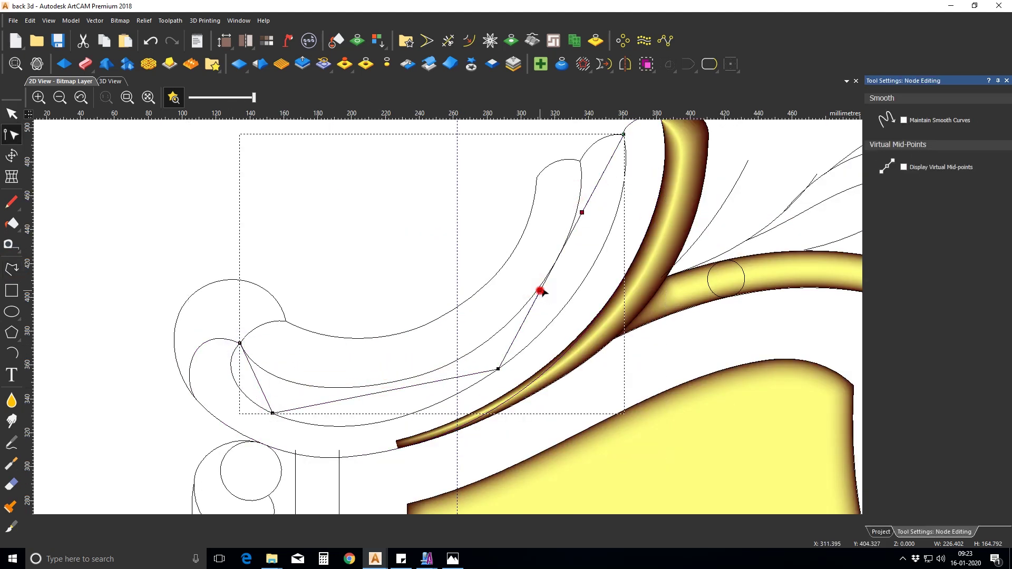
left_click_drag(540, 289, 582, 310)
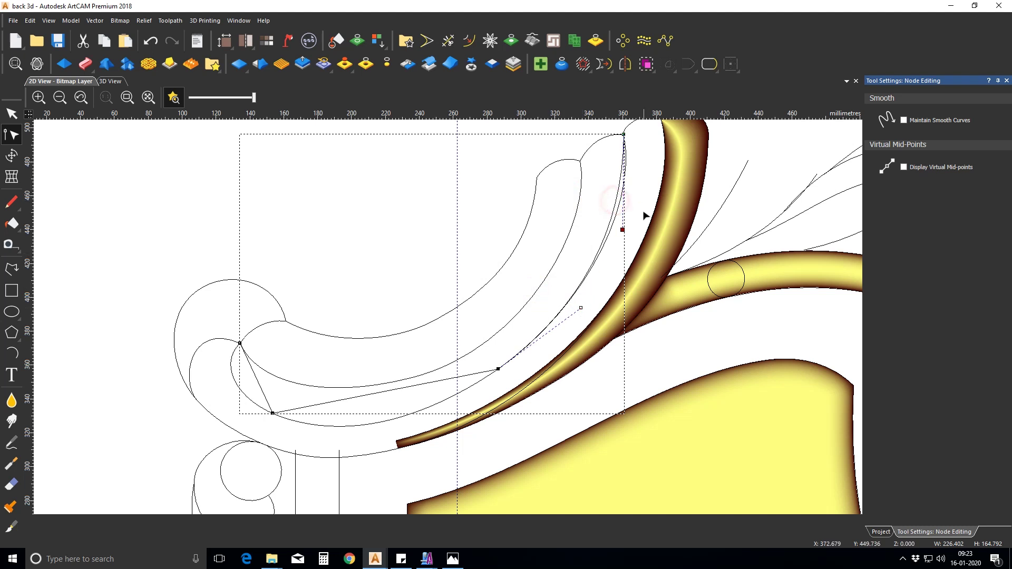
scroll(644, 215, "up", 2)
left_click_drag(601, 244, 630, 215)
scroll(543, 354, "down", 2)
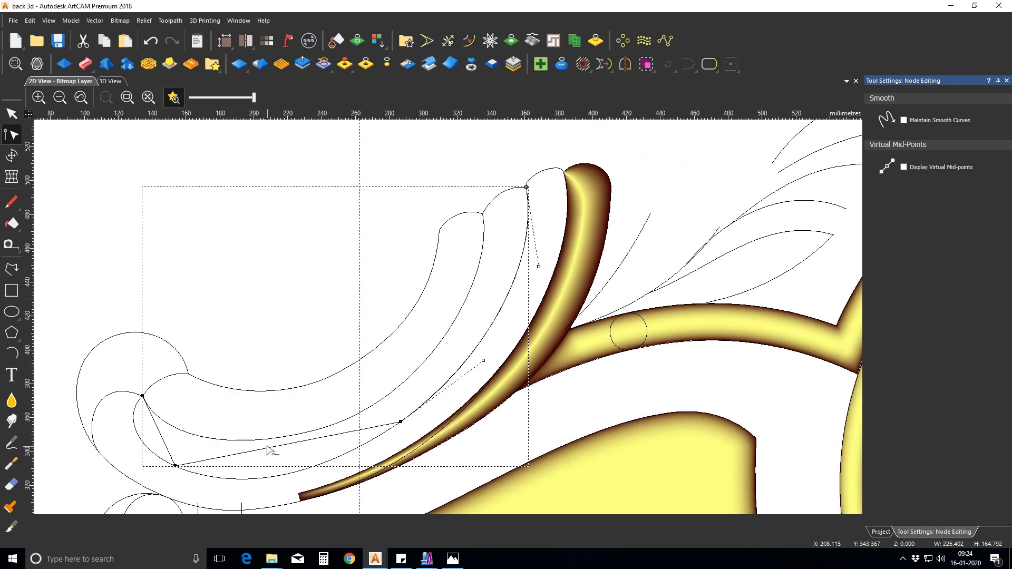
Curve the polyline's long lower span along the lobe's edge and smooth the node between it and the upper span.
left_click_drag(232, 430, 259, 462)
left_click_drag(286, 398, 351, 463, "shift")
left_click_drag(250, 452, 233, 494)
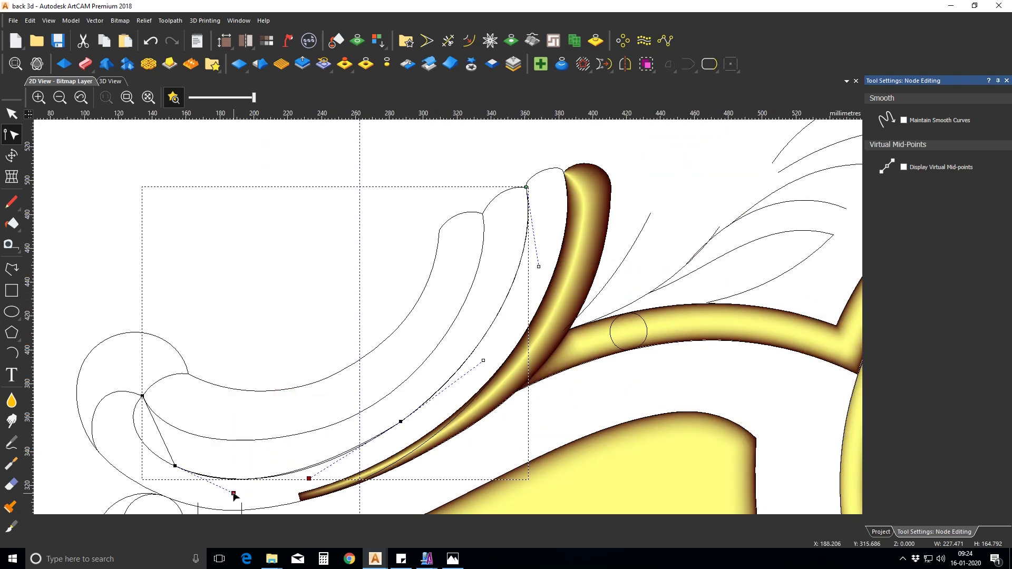
left_click(401, 421)
left_click_drag(539, 268, 536, 262)
left_click_drag(234, 495, 234, 491)
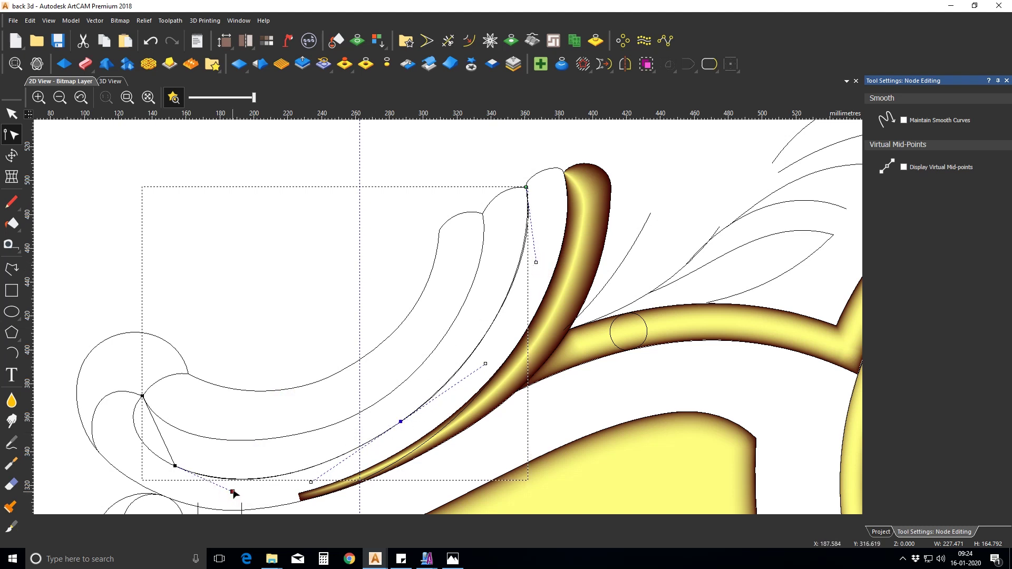
Convert the polyline's short end span to a Bezier and fit it around the inner curl of the scroll.
key("b")
left_click_drag(144, 408, 180, 447)
left_click_drag(164, 443, 174, 467)
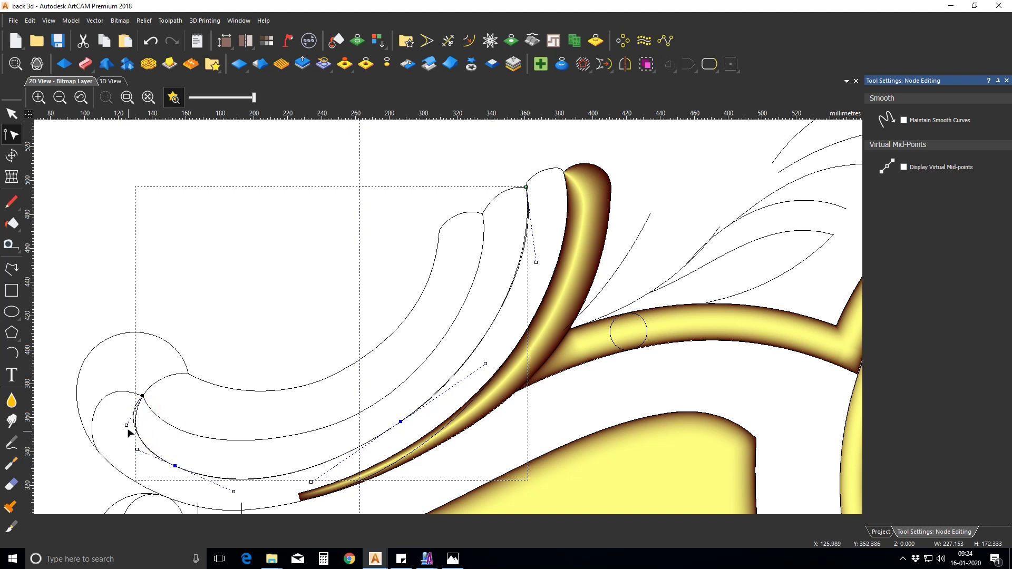
left_click_drag(127, 426, 123, 416)
Open a Two Rail Sweep with the second lobe's inner and outer edges as rails and the peaked profile as cross section.
key("n")
left_click(527, 214)
scroll(583, 231, "down", 2)
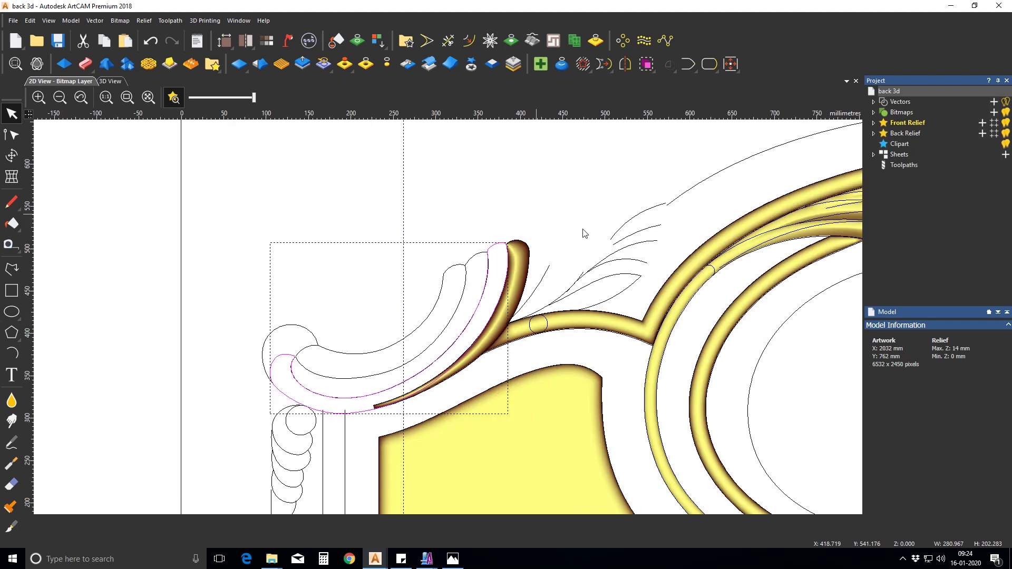
left_click(492, 208, "shift")
left_click(86, 64)
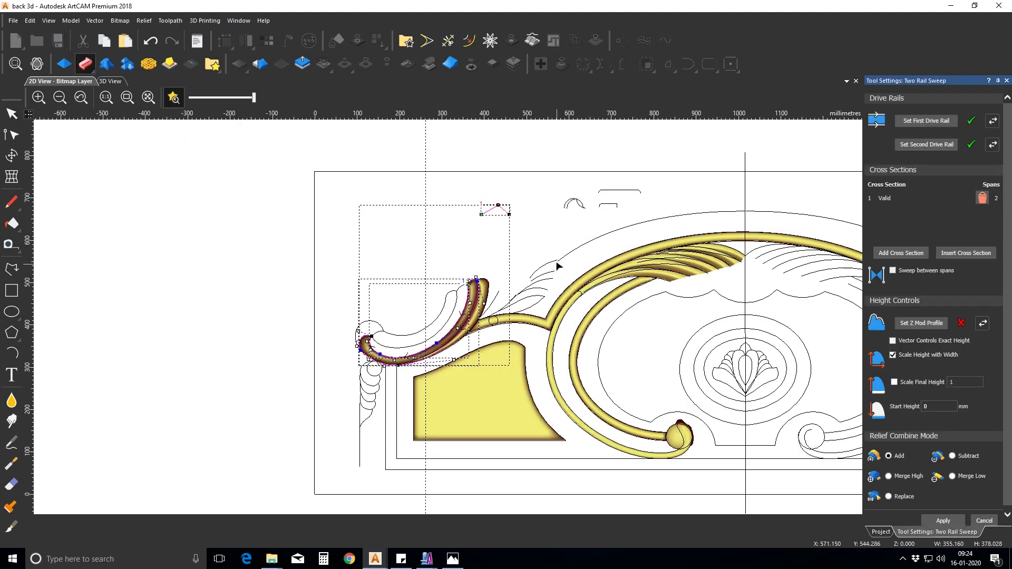
Sweep the second lobe without width-scaled height, with final height scale 14 and combine mode Merge High.
scroll(437, 343, "up", 3)
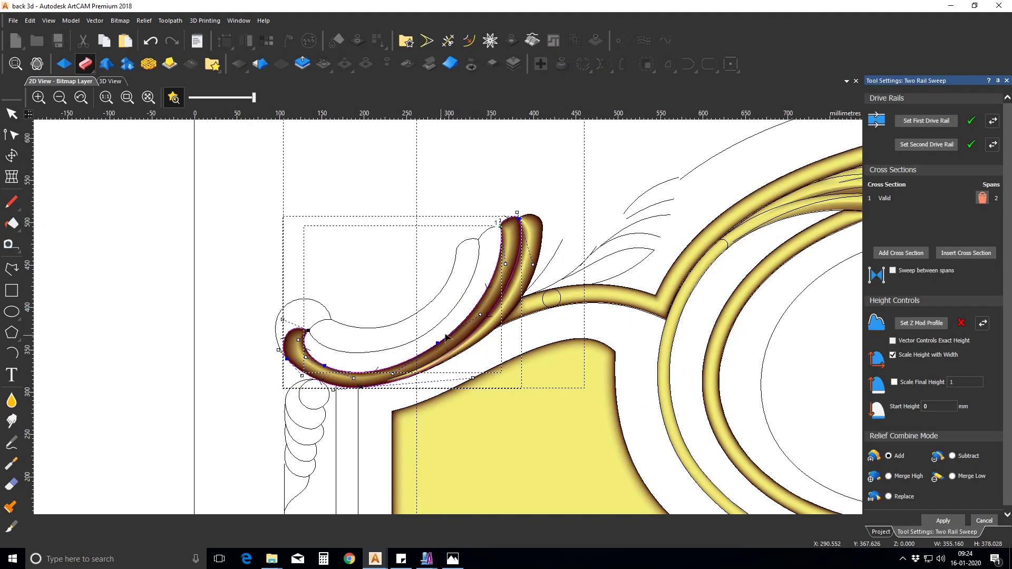
left_click(906, 382)
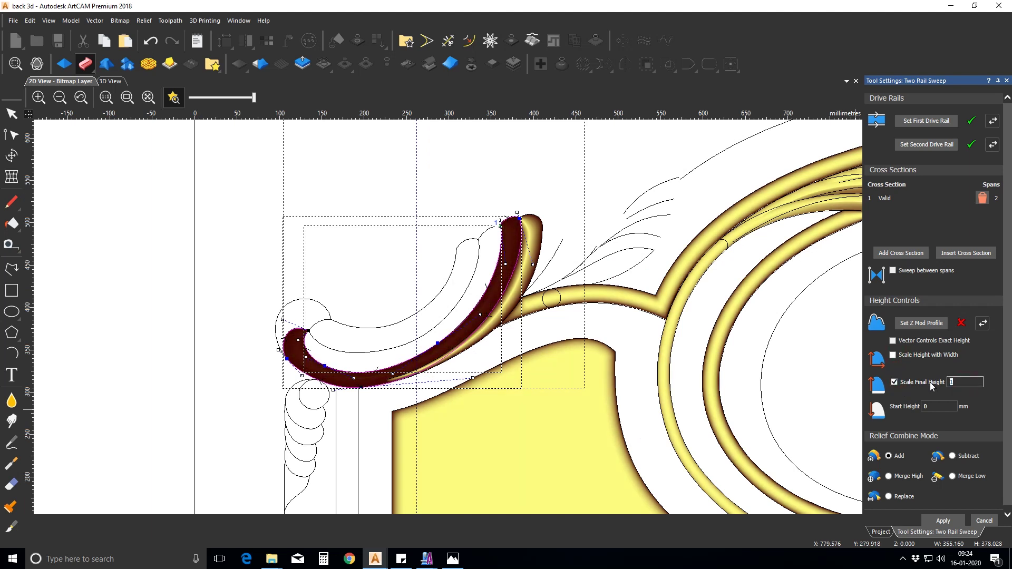
type("9")
key("Tab")
key("BackSpace")
key("shift+Tab")
type("14")
scroll(718, 280, "down", 1)
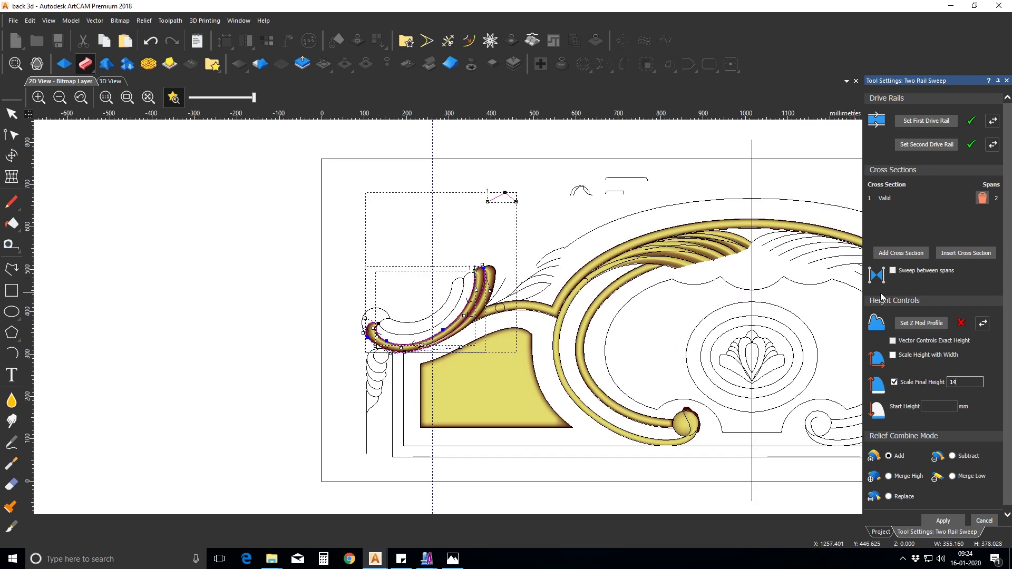
scroll(374, 341, "up", 2)
scroll(448, 319, "down", 1)
left_click(889, 477)
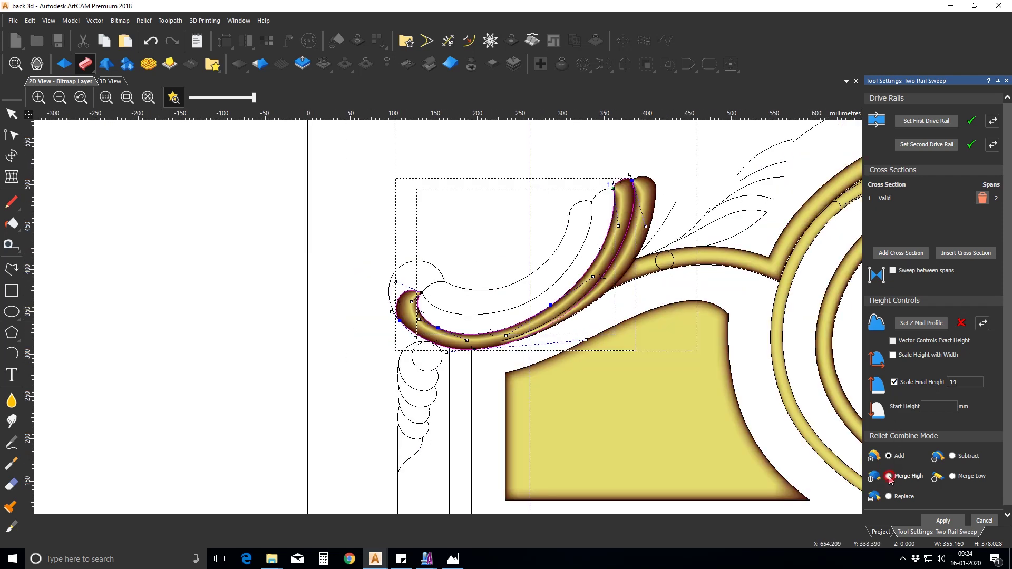
scroll(608, 188, "up", 3)
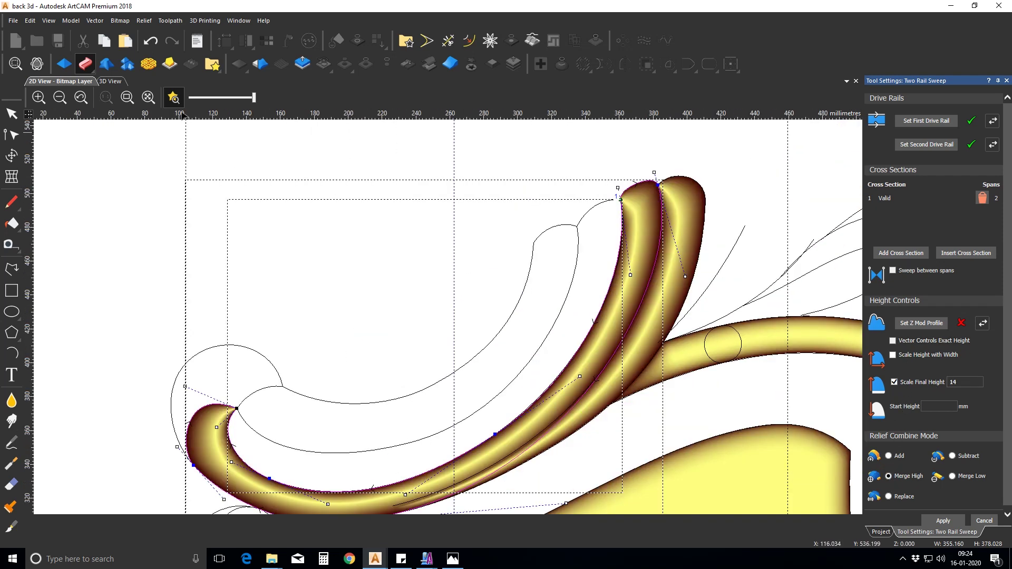
Inspect the tips and ridges of the two swept leaf lobes in 3D from several angles.
left_click(110, 81)
left_click_drag(350, 250, 357, 343)
left_click_drag(323, 276, 451, 368)
left_click_drag(363, 321, 377, 408)
scroll(377, 411, "down", 5)
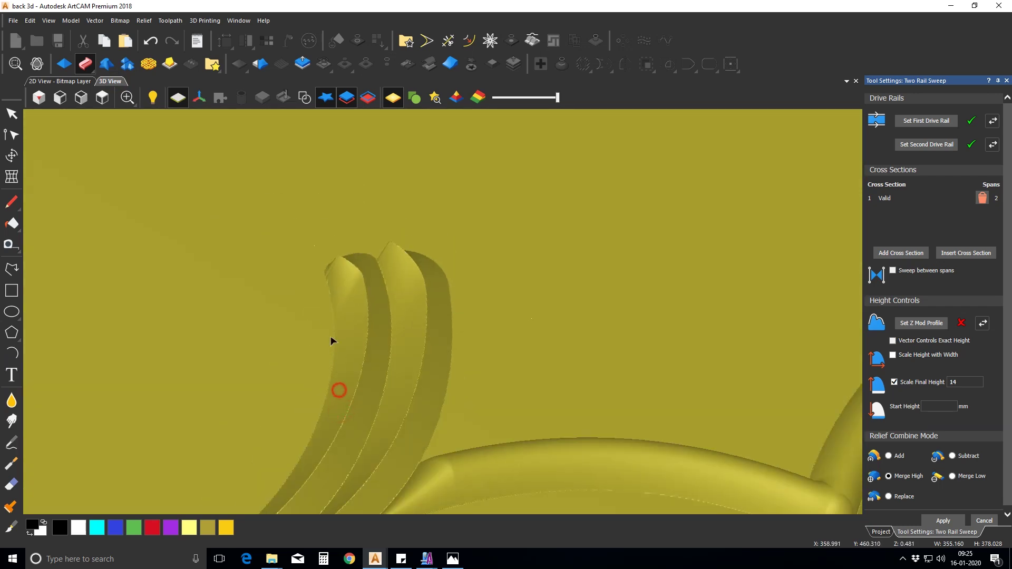
left_click_drag(331, 338, 277, 314)
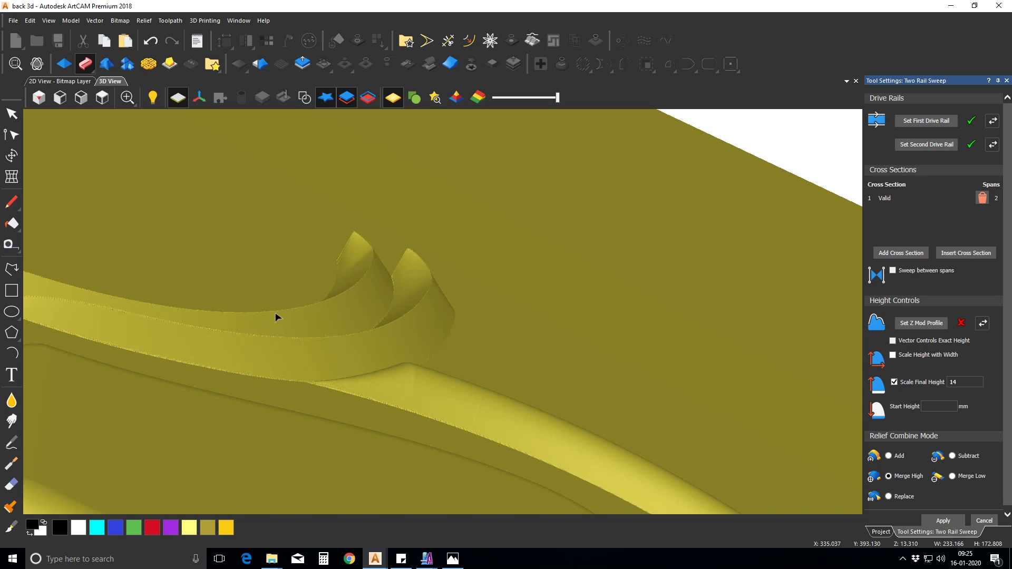
left_click_drag(275, 312, 269, 390)
Sweep the third lobe with its two edges as drive rails, keeping the same profile, final height scale 14 and Merge High.
left_click(65, 81)
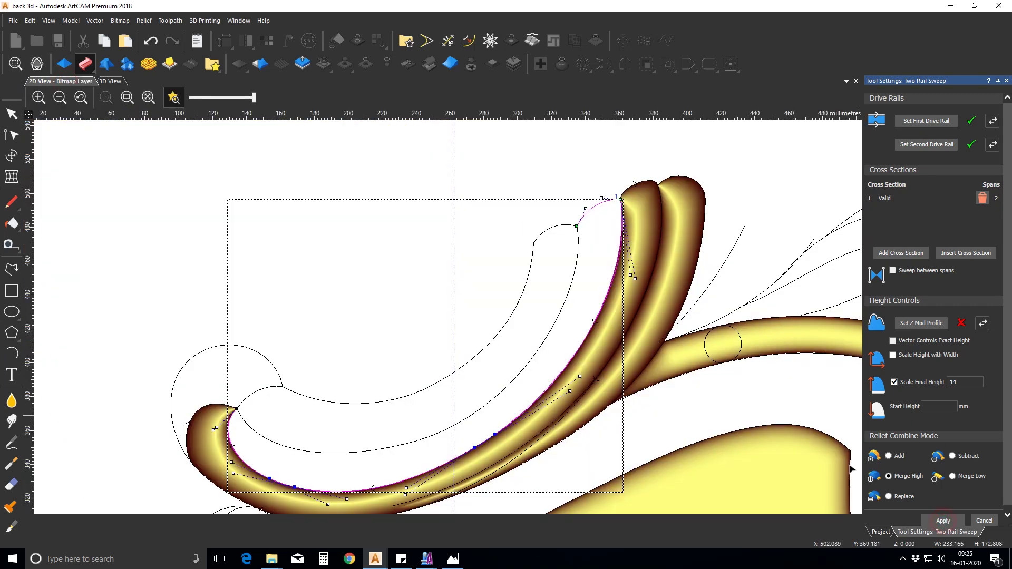
left_click(578, 243)
left_click(592, 210, "shift")
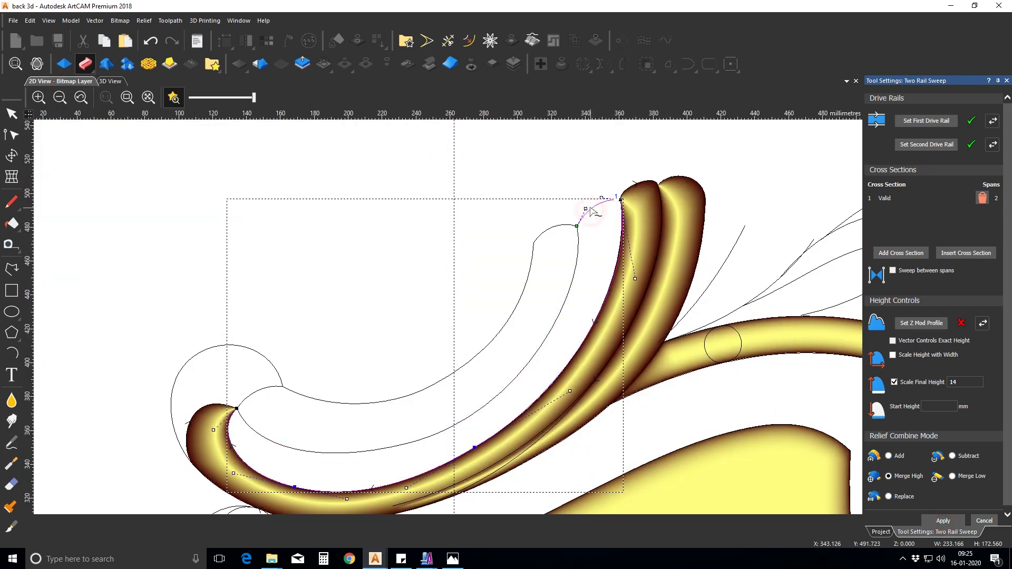
left_click(927, 122)
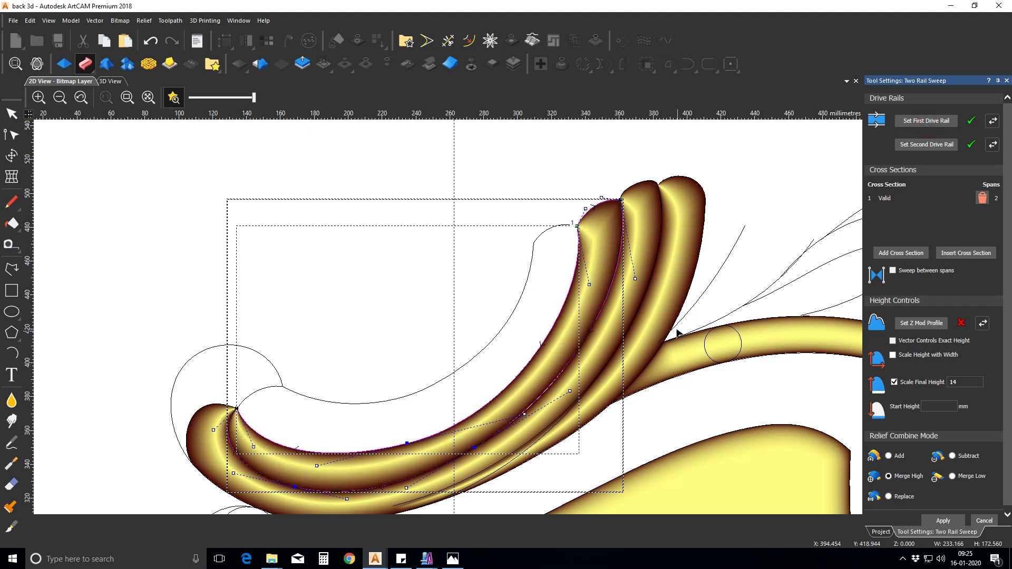
left_click(939, 520)
left_click(543, 234)
left_click(533, 259)
left_click(565, 231)
left_click(577, 248, "shift")
right_click(579, 254)
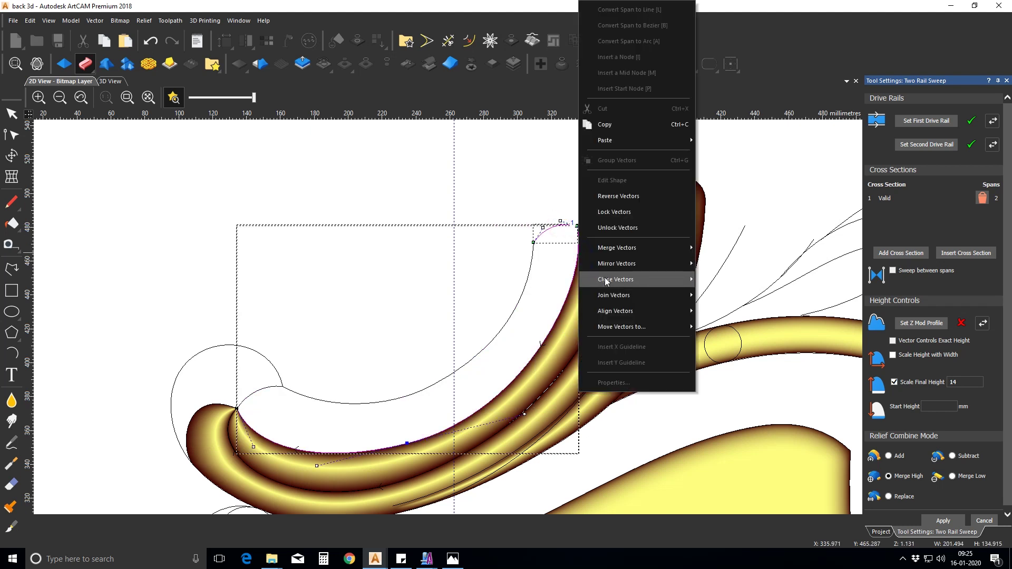
mouse_move(610, 297)
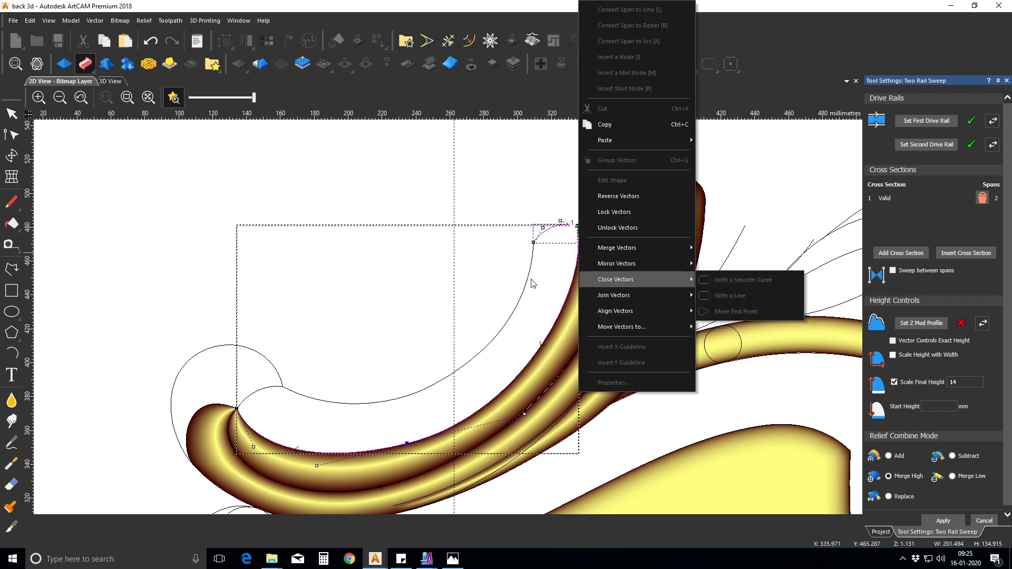
left_click(486, 268)
Close the sweep and join the innermost lobe's tip arc to its outer edge.
left_click(549, 228)
key("Escape")
left_click(578, 251, "shift")
left_click(689, 63)
Open a Two Rail Sweep using the innermost lobe's two edges as rails and the peaked profile as cross section.
left_click(532, 265)
left_click(550, 227)
left_click(531, 261, "shift")
scroll(557, 257, "down", 2)
left_click(526, 211, "shift")
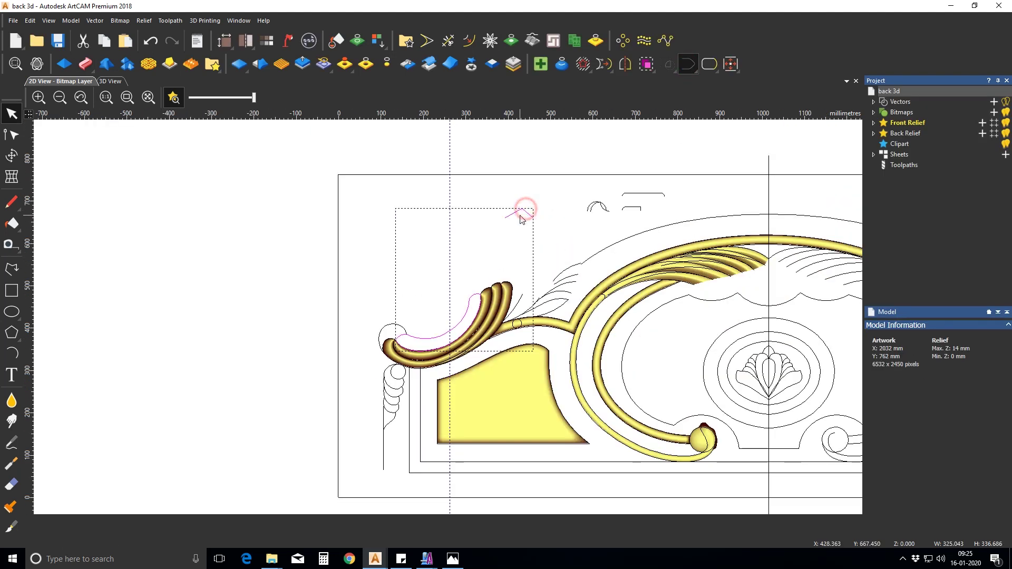
left_click(85, 63)
Sweep the innermost lobe without width-scaled height and with final height scale 14, and close the sweep.
scroll(489, 285, "up", 2)
middle_click_drag(485, 298, 466, 310)
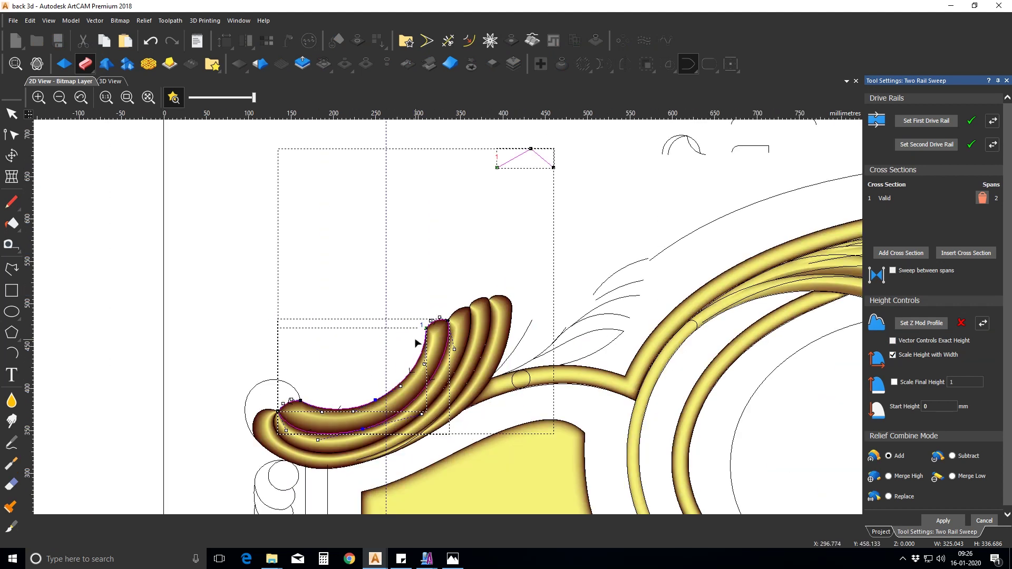
left_click(894, 382)
left_click(963, 380)
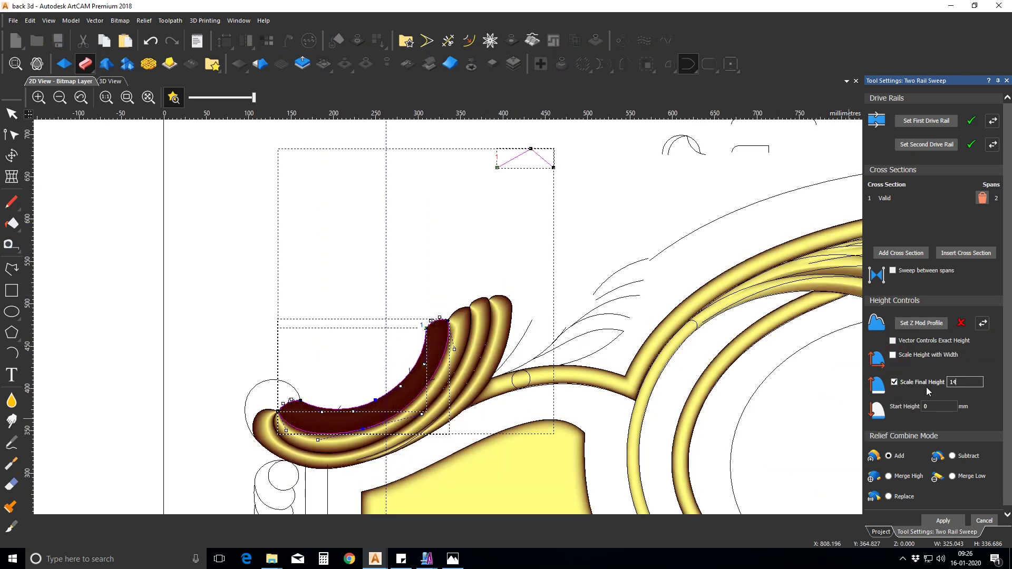
key("Return")
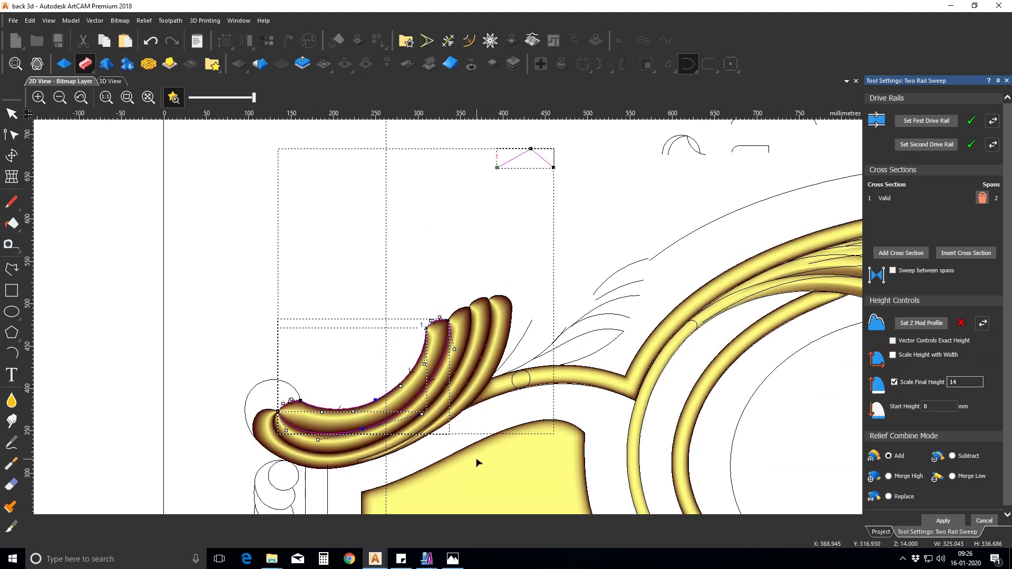
left_click(943, 521)
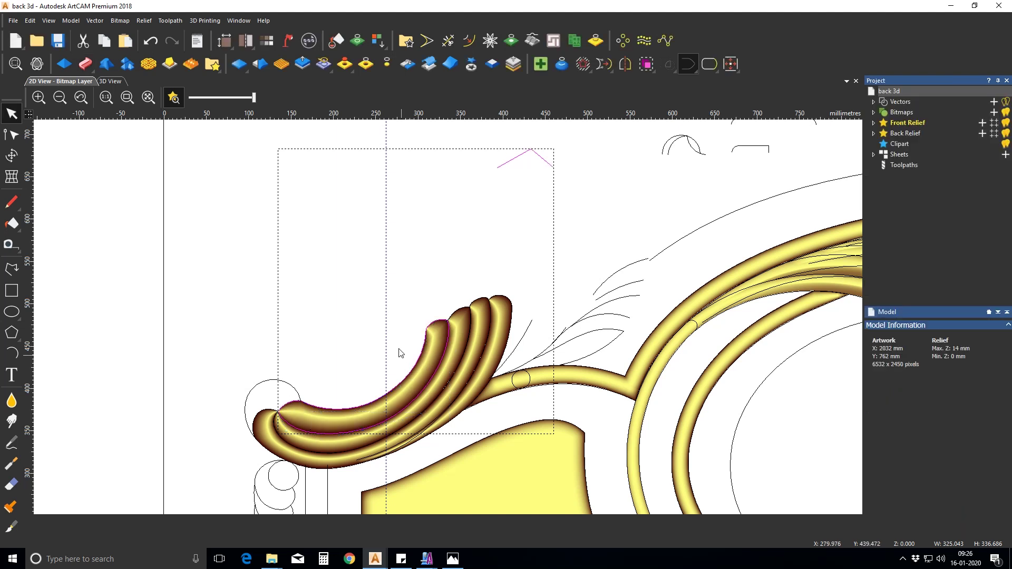
Check the reference image and draw an arc from the lobes' meeting point to the scroll's outer curve.
scroll(270, 405, "up", 2)
left_click(452, 557)
left_click(452, 558)
left_click(12, 270)
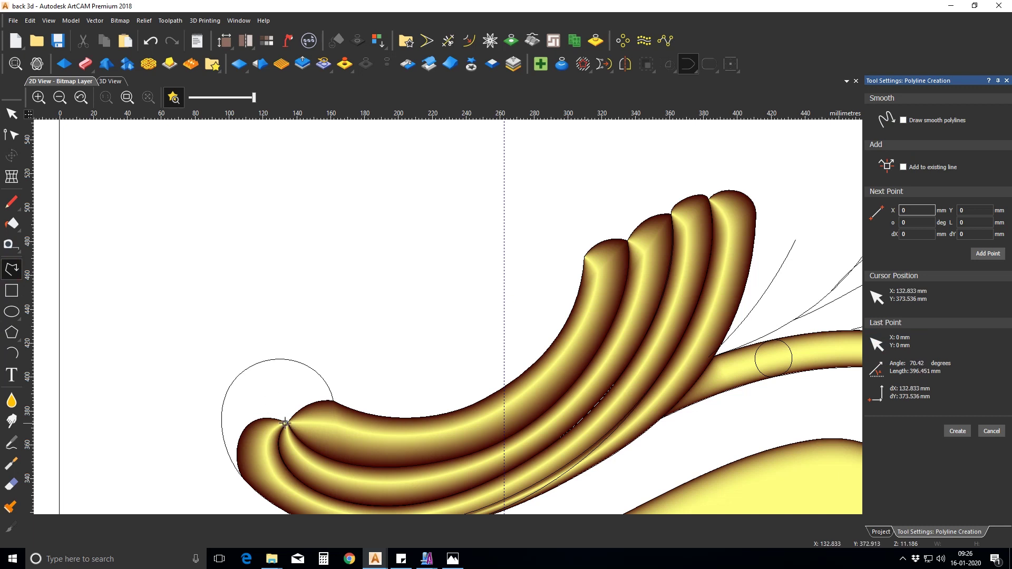
left_click(245, 371)
right_click(244, 371)
key("n")
key("a")
left_click_drag(267, 396, 282, 383)
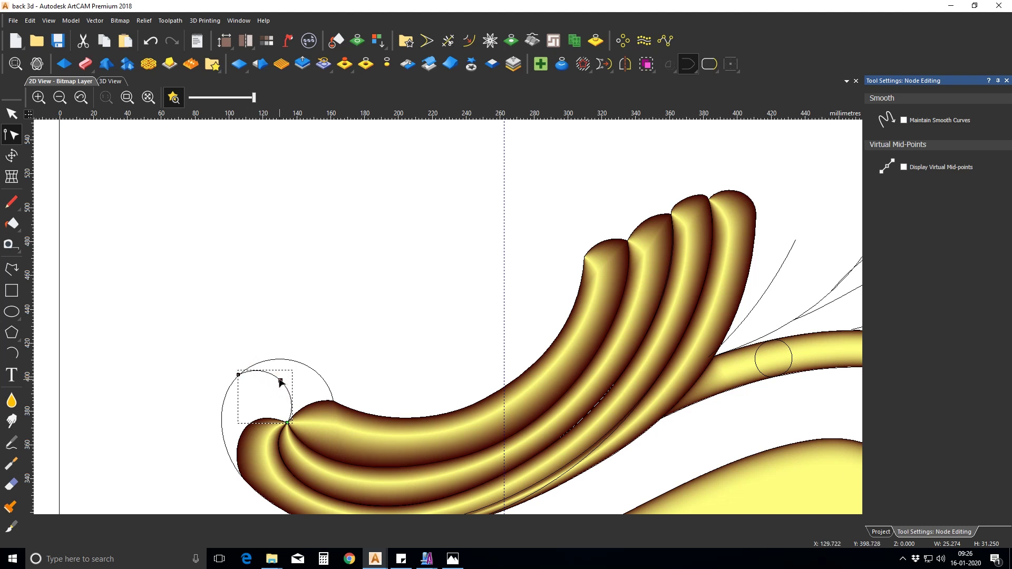
Insert a node where the new arc meets the scroll's outer curve and cut the curve there.
left_click(265, 391)
left_click(237, 377)
scroll(244, 372, "up", 3)
key("n")
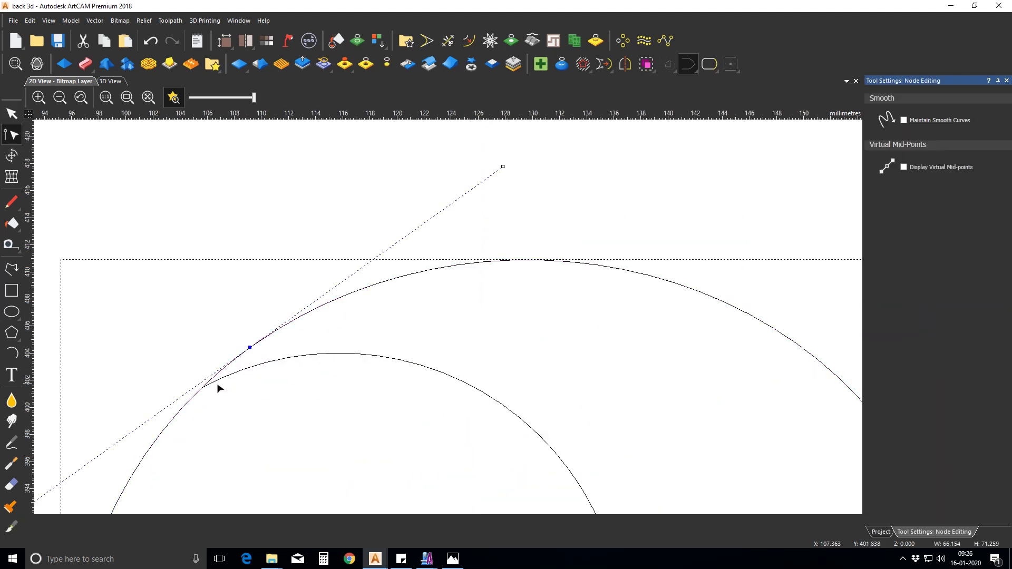
key("c")
scroll(203, 388, "down", 3)
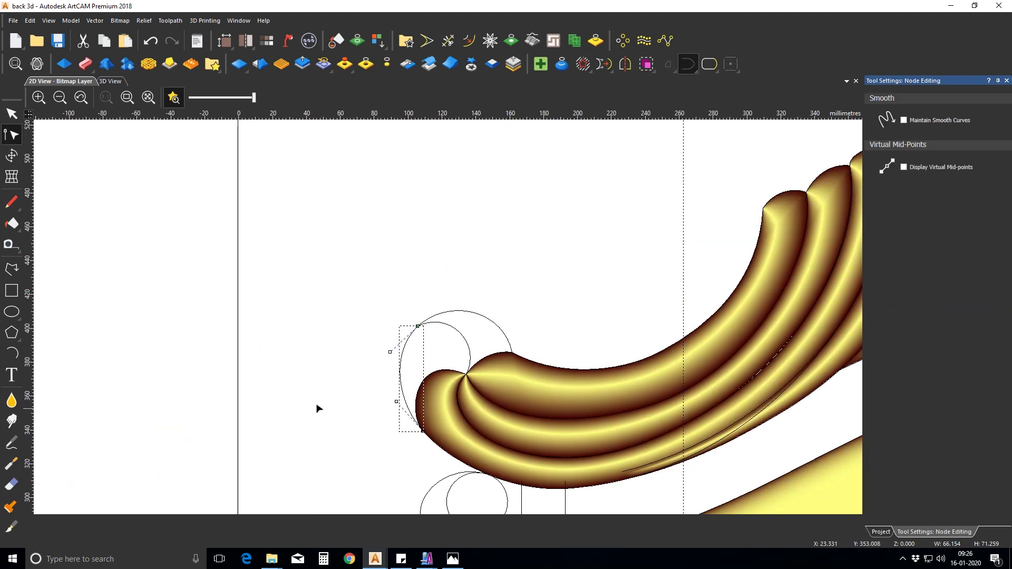
Join the new arc and the cut lower segment of the scroll's outer curve into one vector.
key("n")
left_click(458, 333)
left_click(407, 340, "shift")
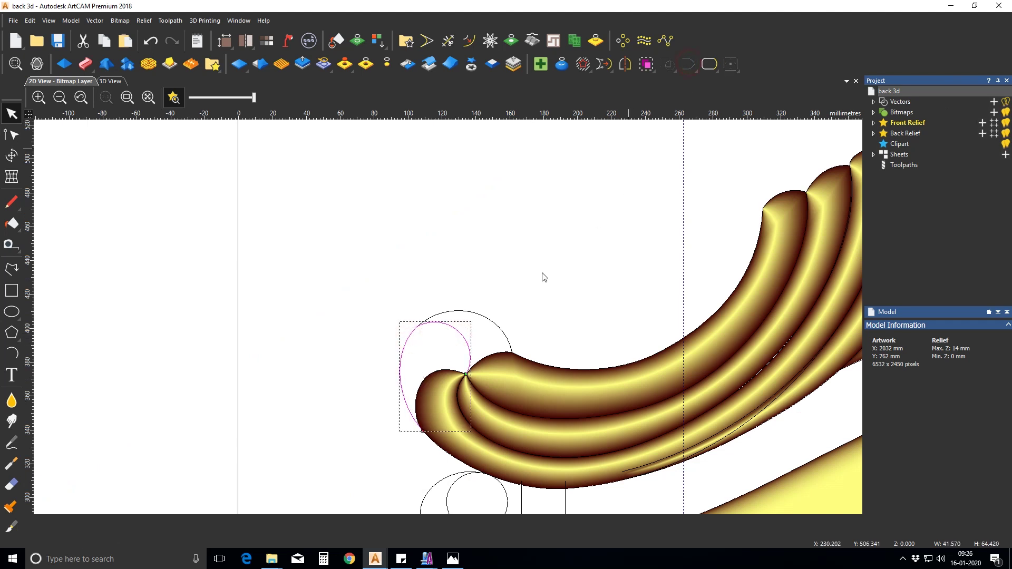
Edit the joined curl vector's nodes so its outer side bulges further outward and its inner side curves toward the lobes' meeting point.
key("n")
left_click(396, 408)
left_click_drag(396, 408, 385, 404)
left_click_drag(482, 343, 489, 342)
left_click(446, 350)
left_click(444, 351)
Draw a two-segment polyline from the lobes' meeting point to the scroll's lower outer edge and bend it into a curve along the innermost lobe.
left_click(5, 272)
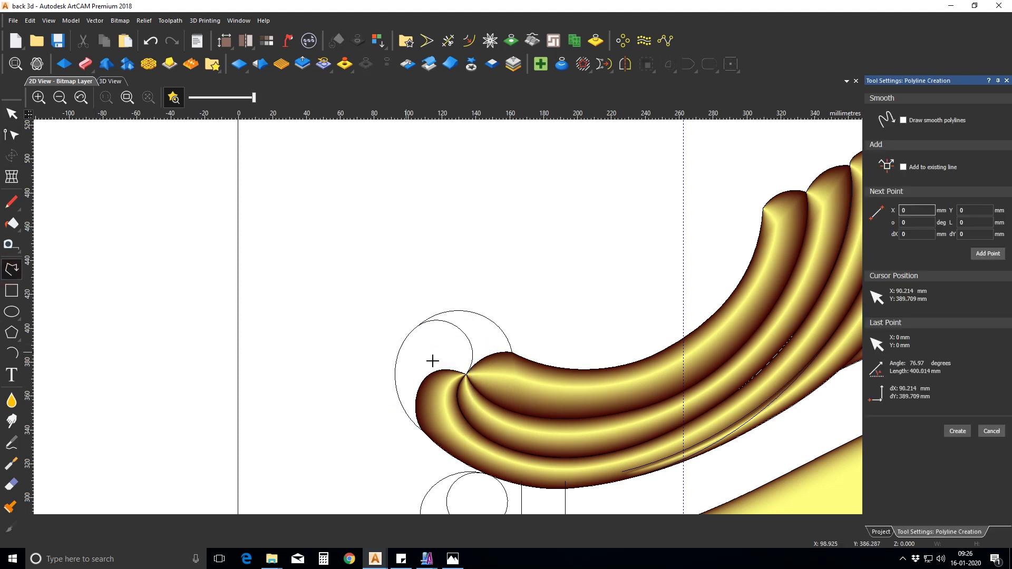
left_click(466, 375)
left_click(428, 375)
left_click(432, 426)
key("Escape")
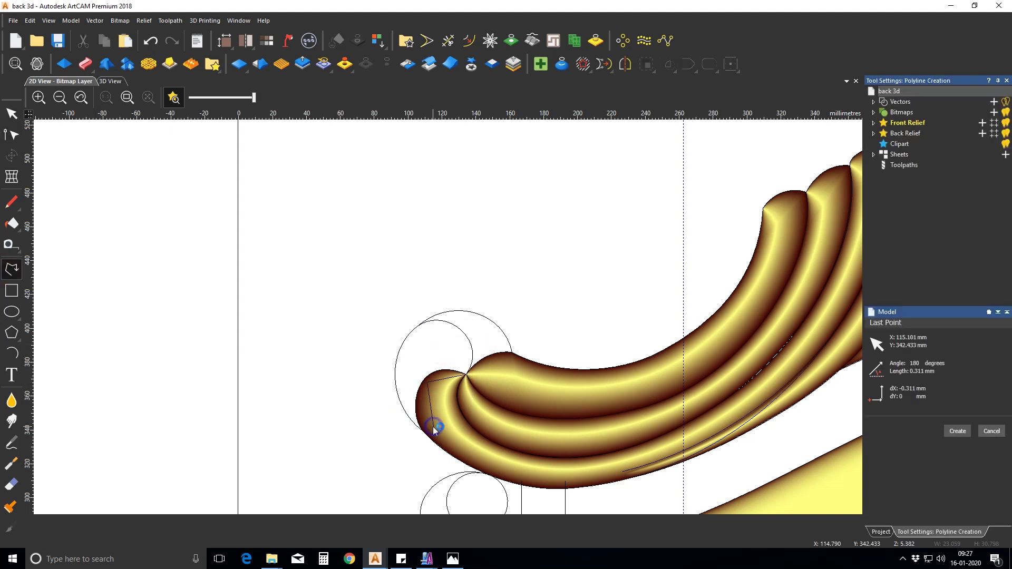
left_click(455, 560)
left_click(454, 561)
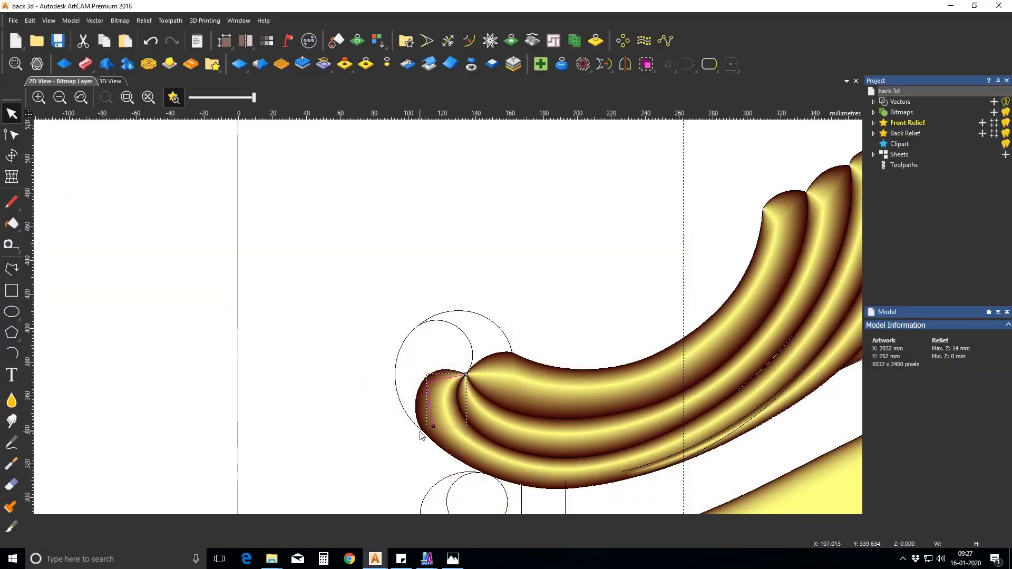
key("n")
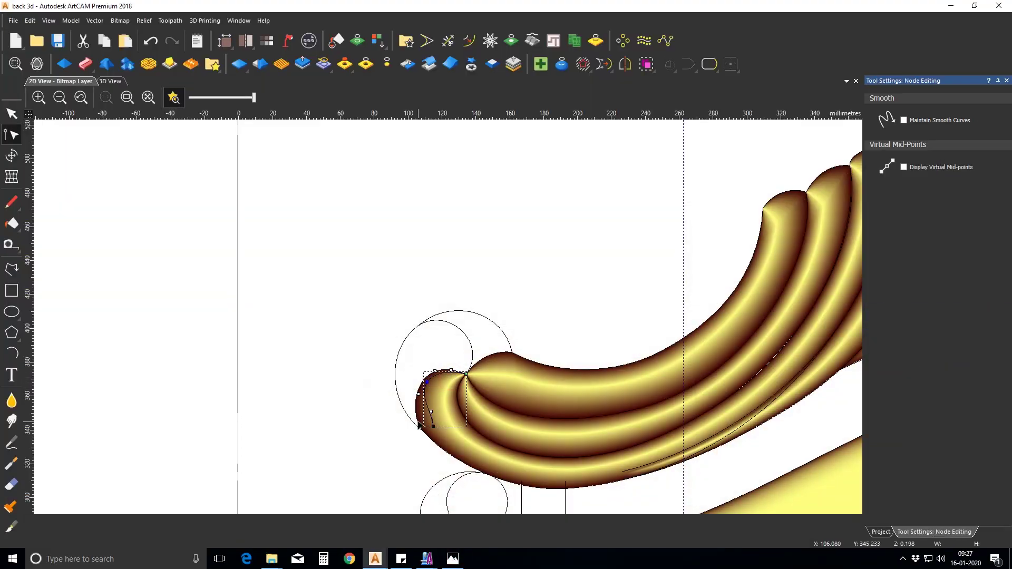
key("n")
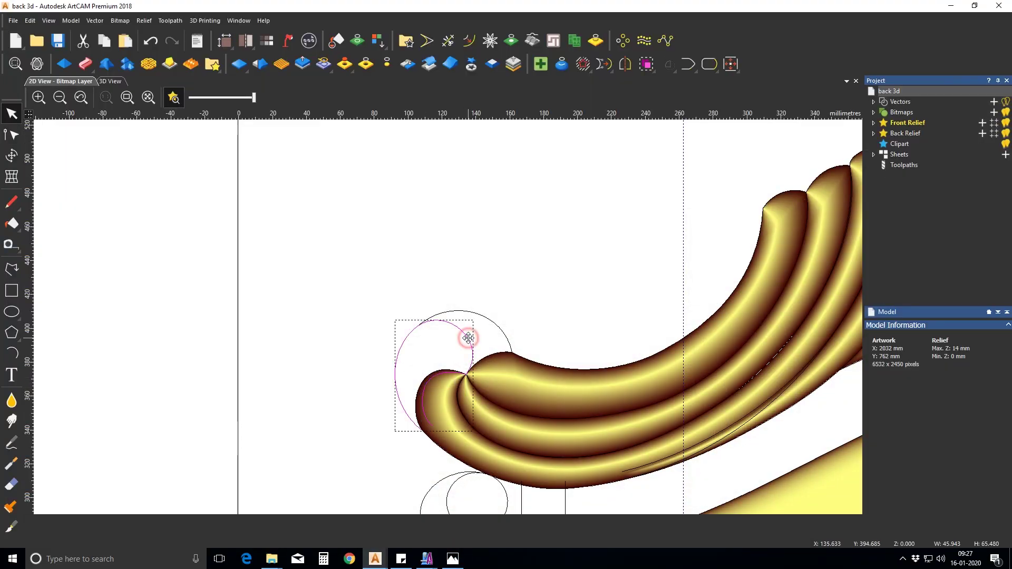
Join the new inner curve and the outer curl curve into a closed outline and refine its shape with node editing.
scroll(449, 317, "down", 3)
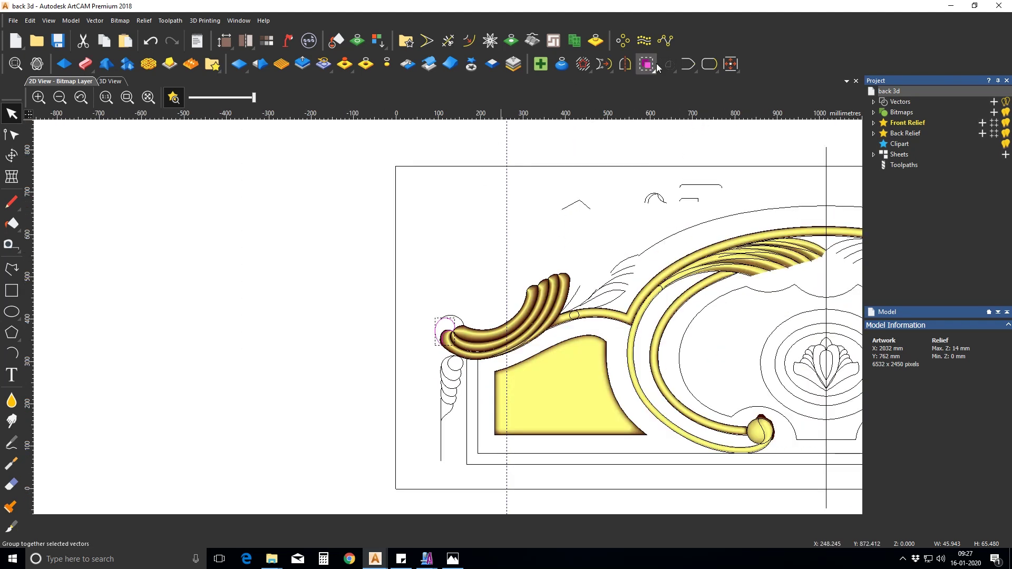
left_click(709, 64)
left_click(707, 133)
scroll(361, 400, "up", 5)
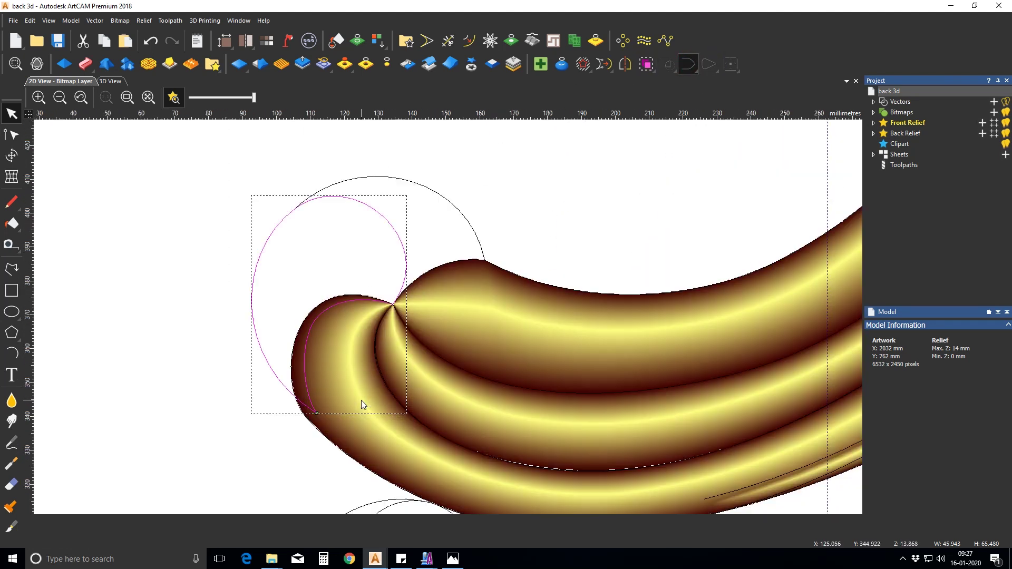
key("n")
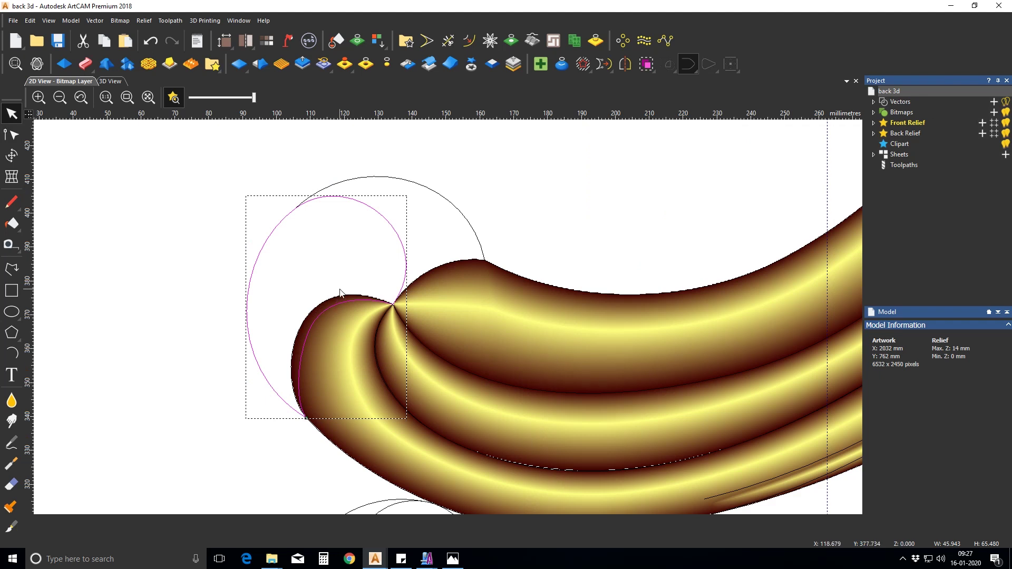
left_click_drag(235, 251, 228, 244)
Build the closed curl outline as a square-profile relief scaled to a height of 14 mm.
key("F12")
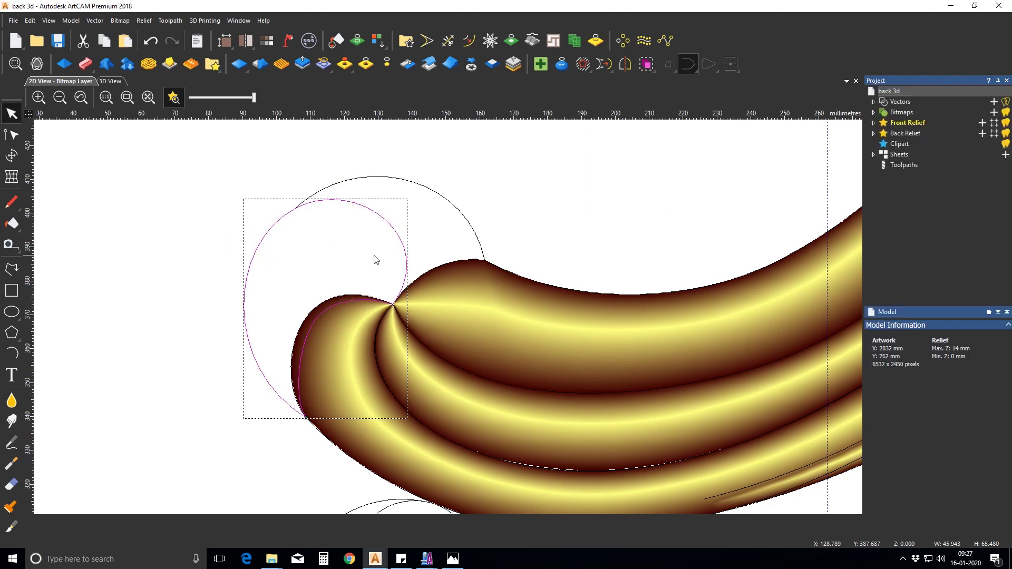
left_click(892, 141)
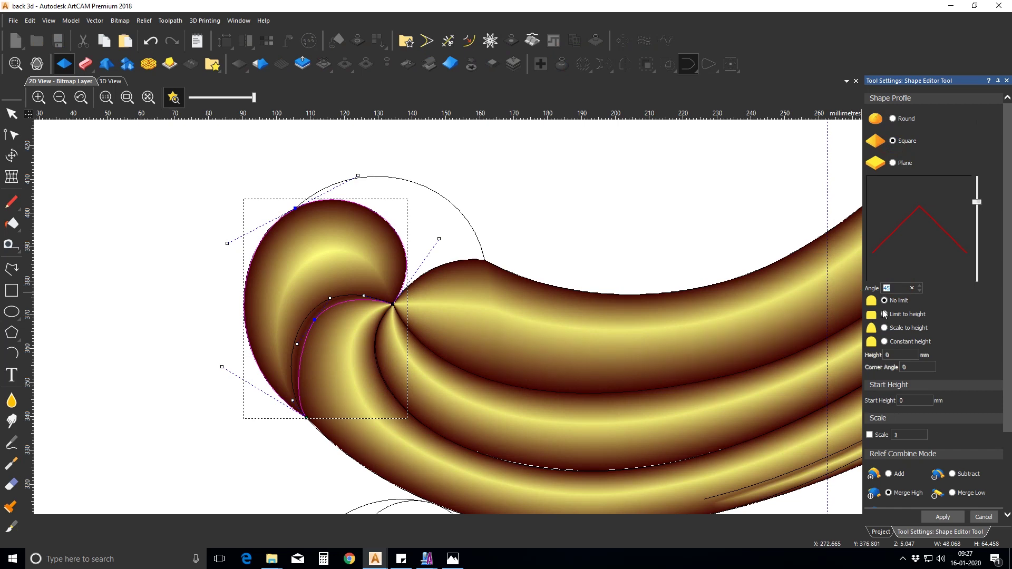
left_click(907, 368)
left_click(884, 328)
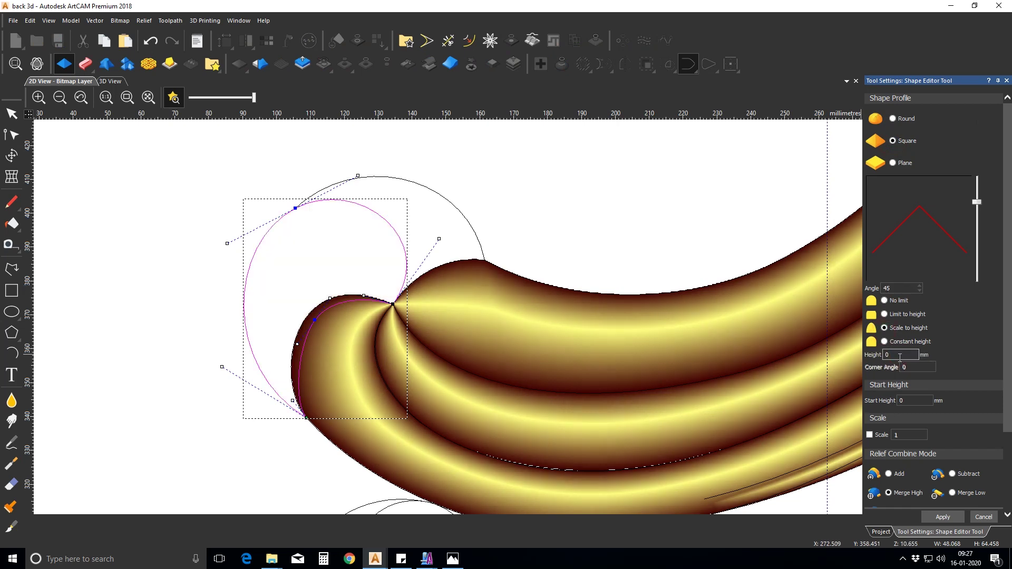
type("14")
scroll(448, 316, "down", 3)
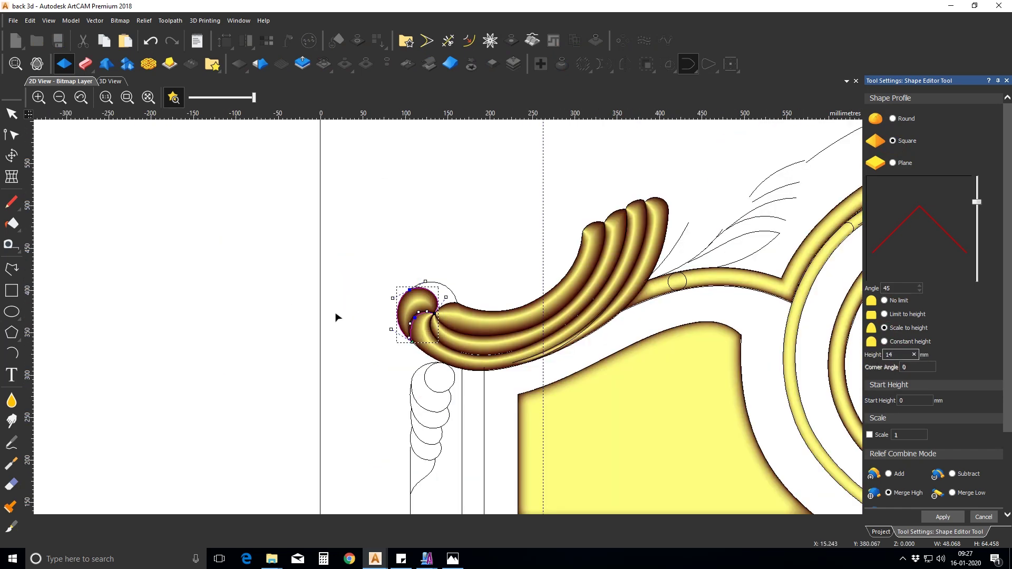
left_click(934, 516)
Close the open arc above the curl with a line and bend that line to follow the neighbouring lobes through their meeting point.
scroll(475, 303, "up", 3)
left_click(698, 60)
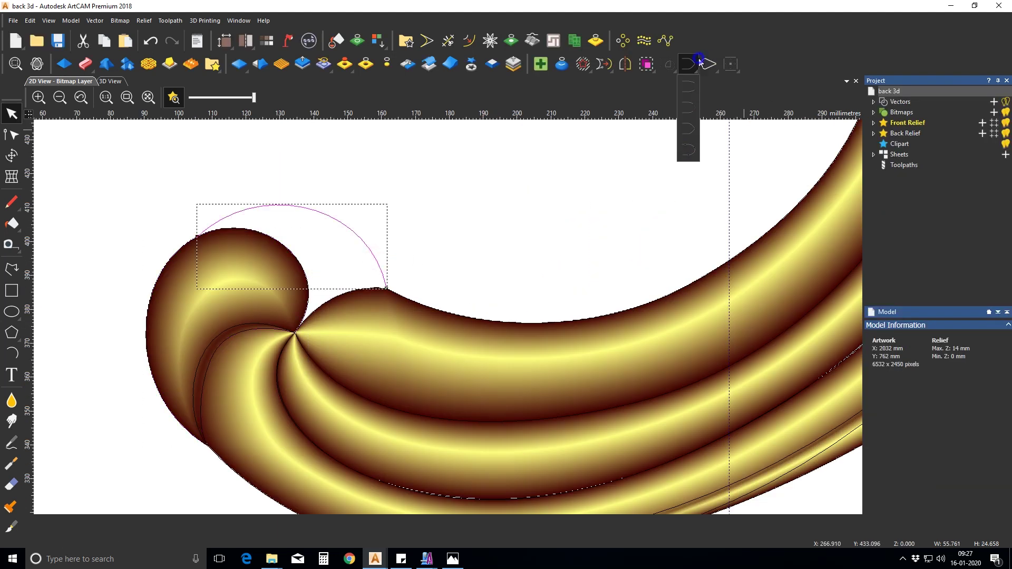
mouse_move(706, 64)
left_click(708, 86)
key("n")
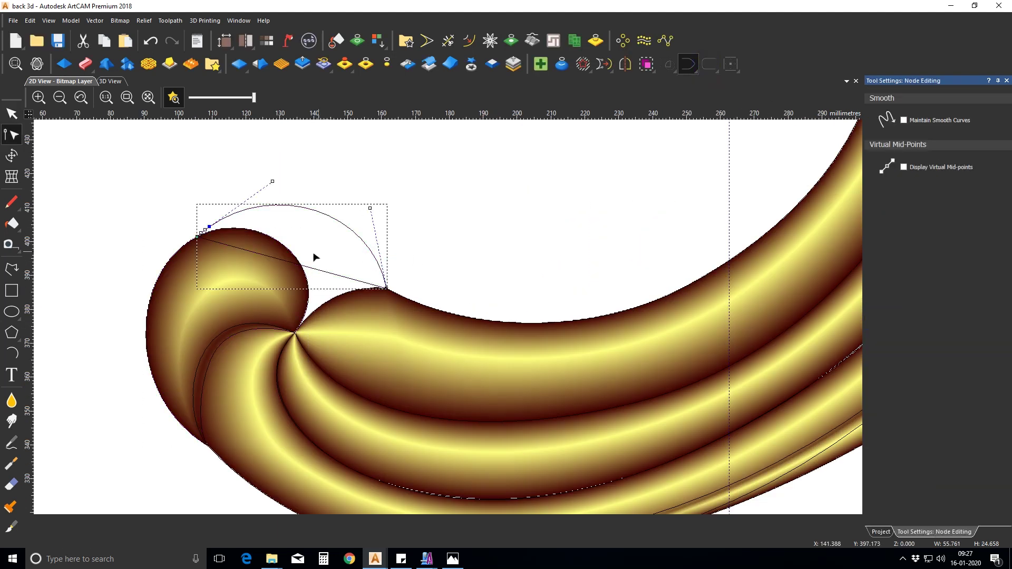
left_click_drag(310, 268, 342, 295)
left_click(244, 285)
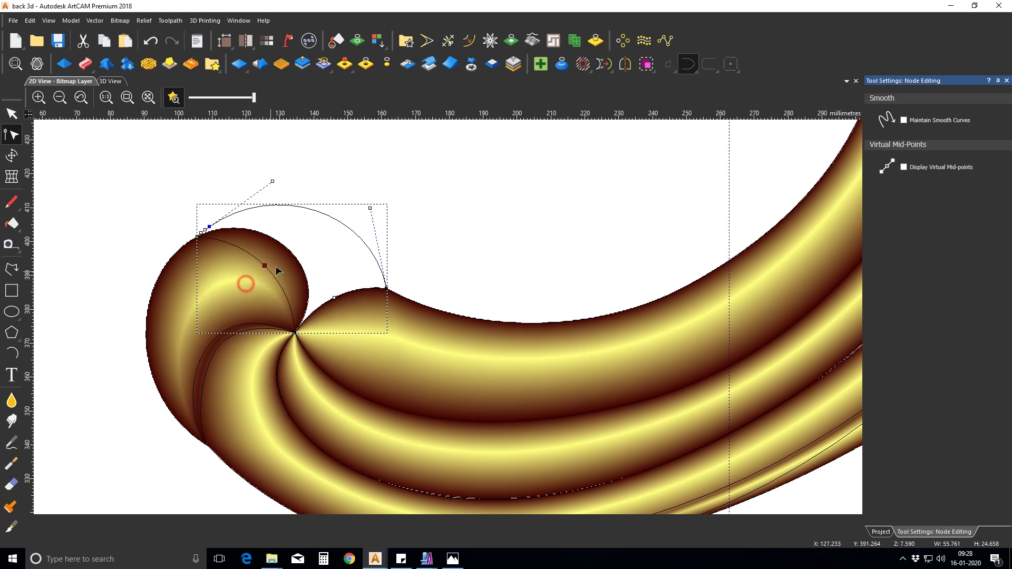
double_click(290, 258)
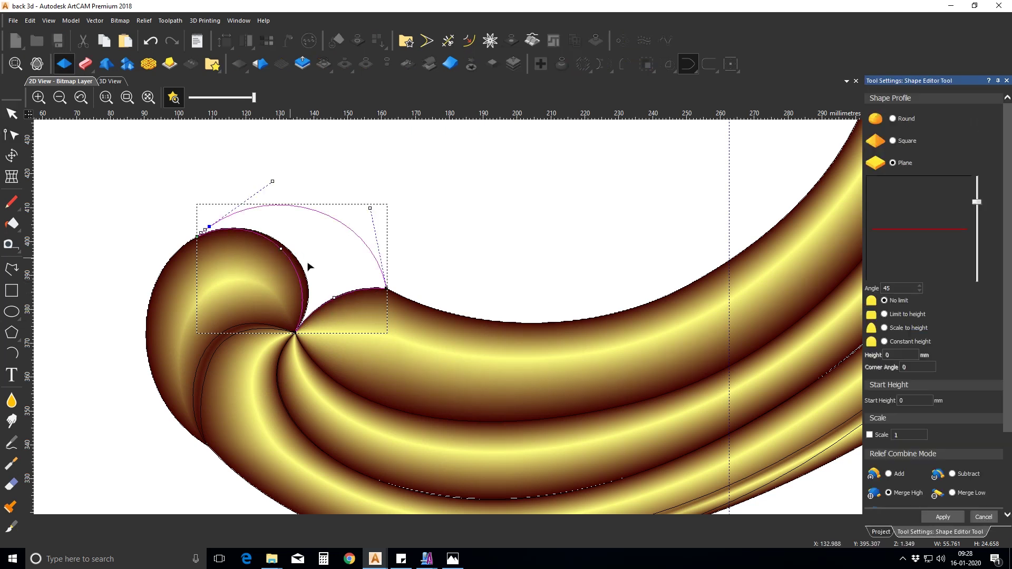
Build the closed upper lobe as a square-profile relief scaled to a height of 14 mm.
left_click(893, 140)
left_click(884, 328)
left_click(901, 355)
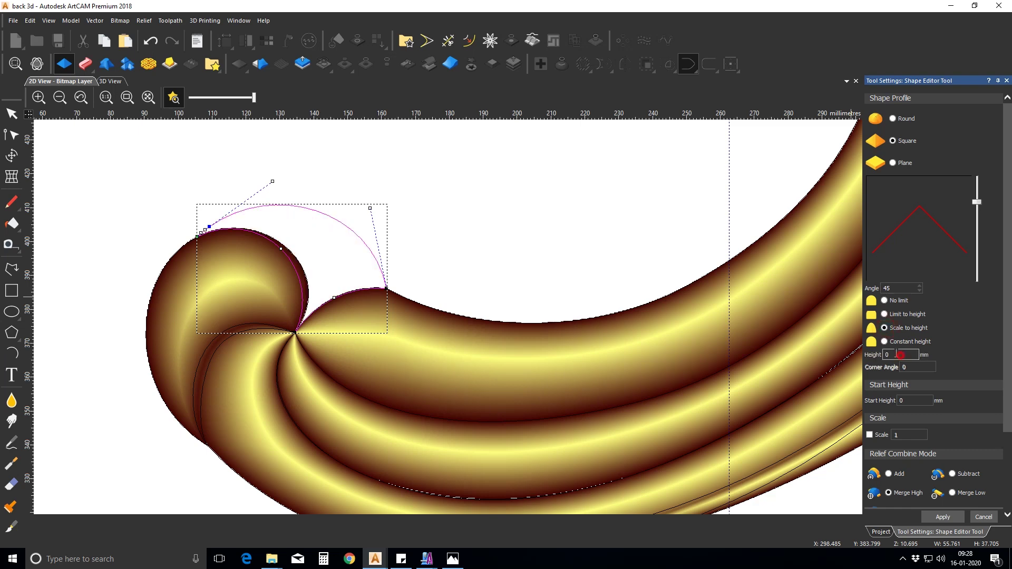
type("14")
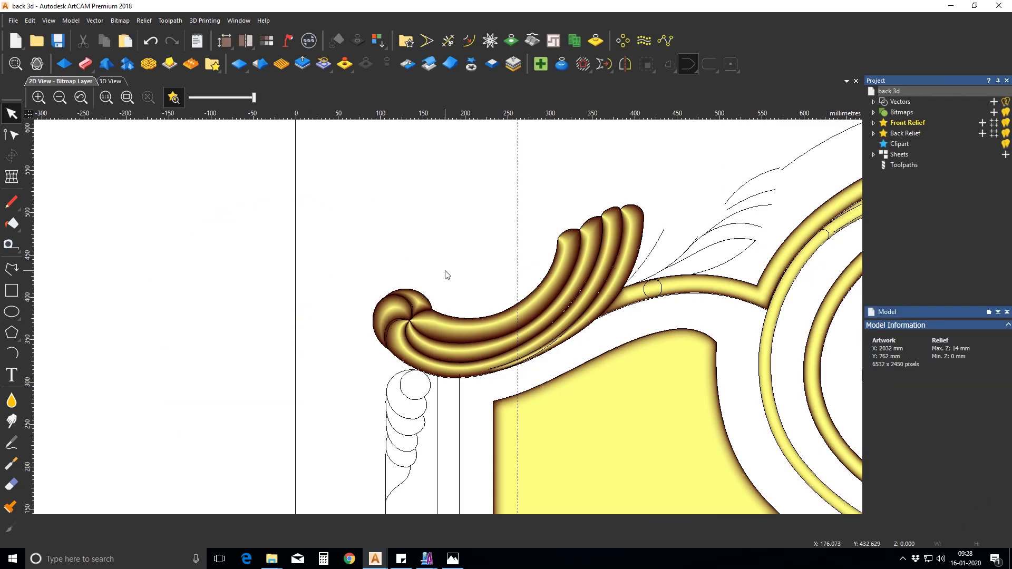
scroll(452, 273, "down", 2)
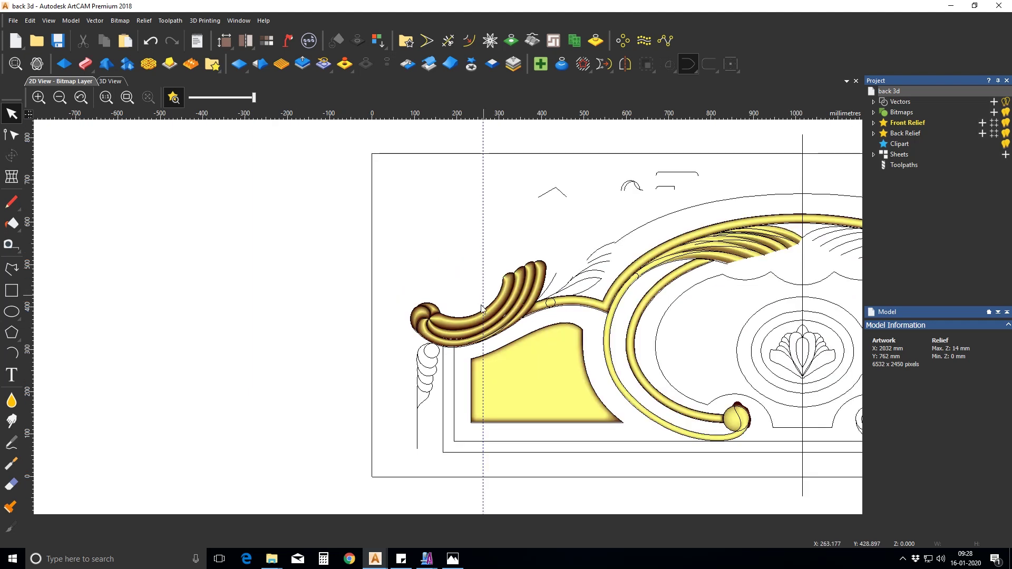
middle_click(545, 329)
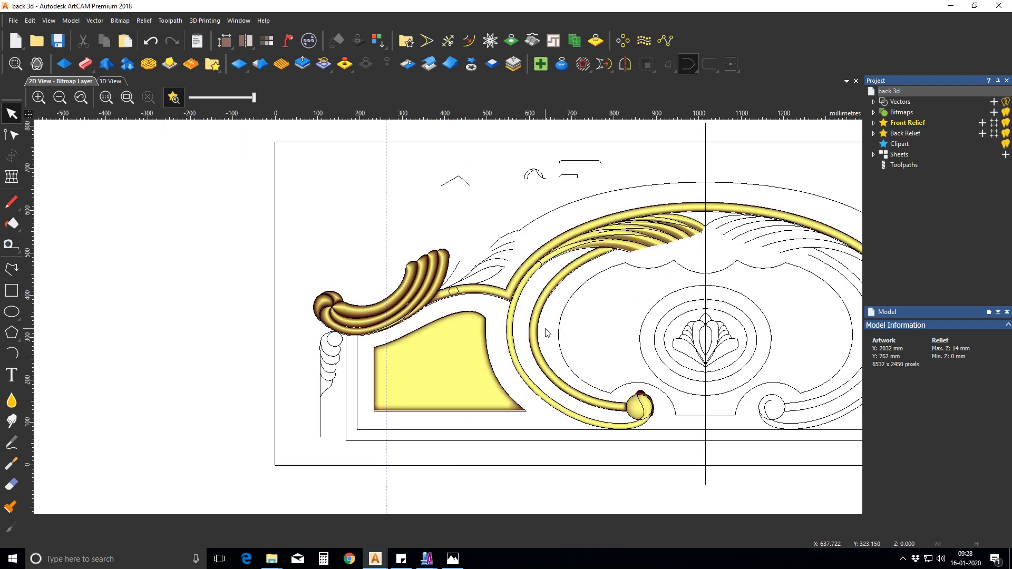
Trim the upper ends of the two border frame vectors where they run into the scroll leaf.
left_click(358, 393)
scroll(361, 336, "up", 3)
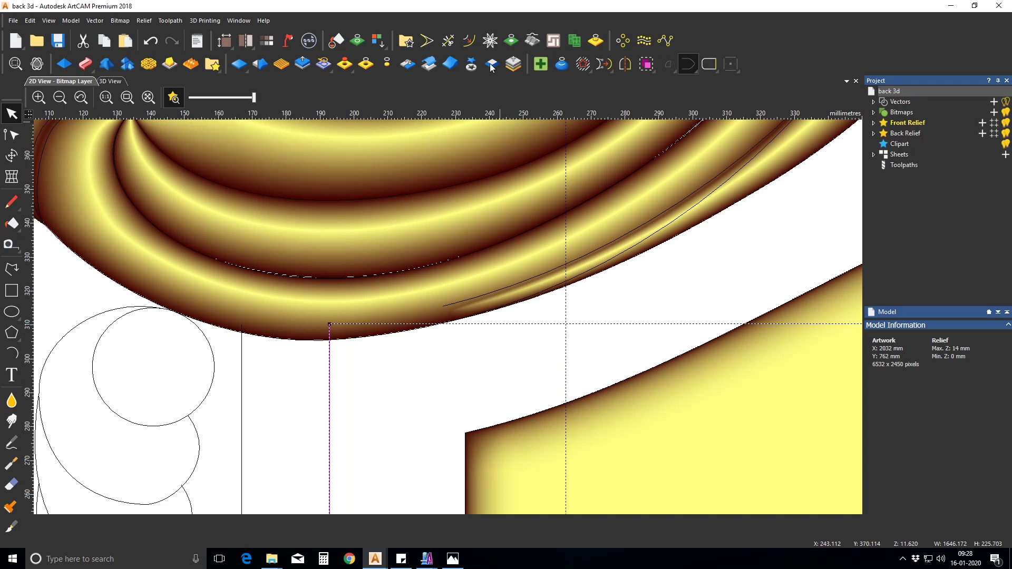
left_click(449, 35)
left_click(328, 329)
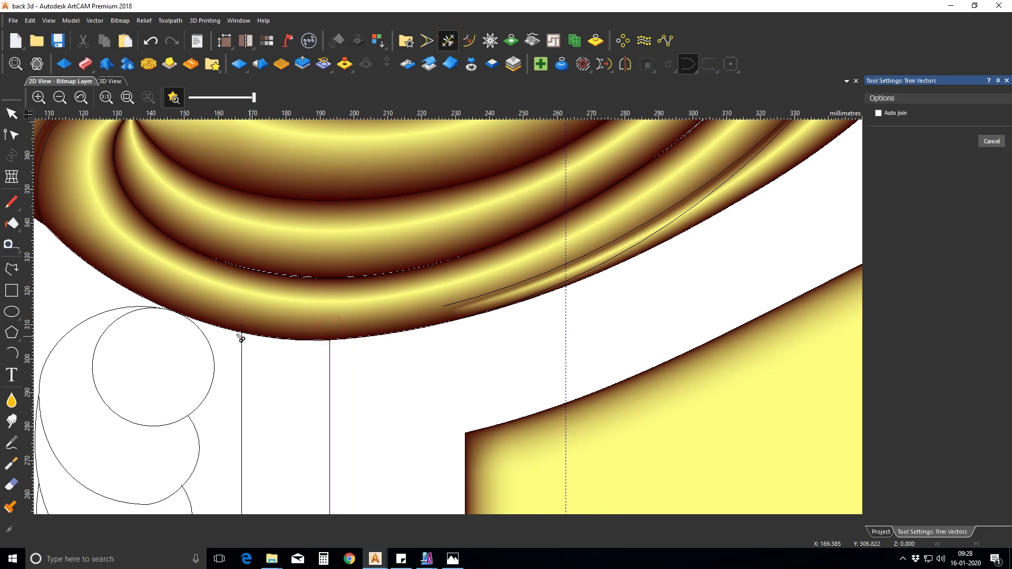
scroll(241, 327, "up", 10)
scroll(258, 317, "down", 3)
key("Escape")
Join the inner and outer frame vectors at the leaf and curve the connecting segment along the leaf's lower edge.
left_click(603, 355)
left_click(427, 355, "shift")
right_click(684, 69)
left_click(684, 69)
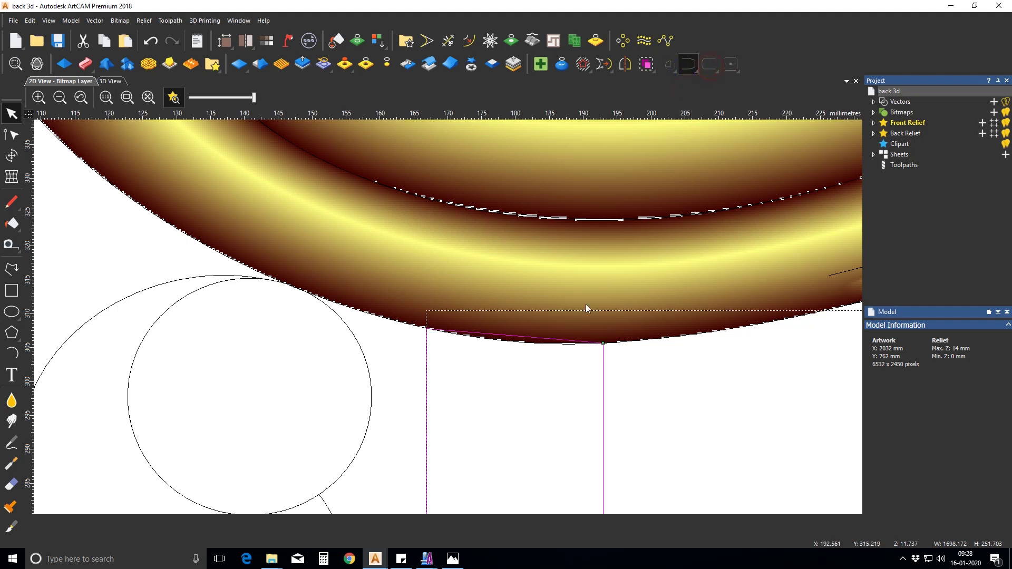
scroll(513, 348, "down", 10)
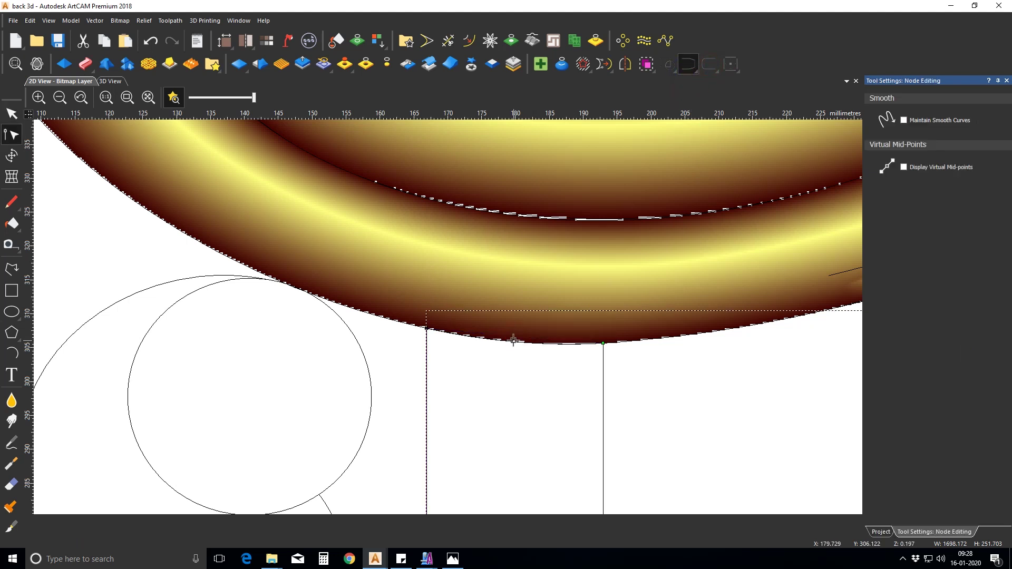
key("Escape")
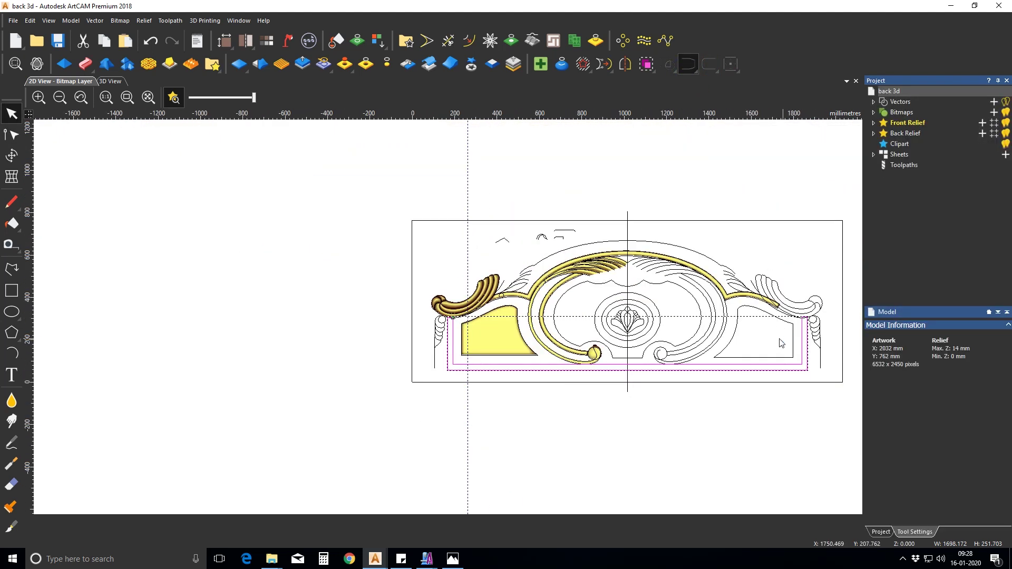
Build the closed border frame as a shape relief with angle 60 and a constant height of 14 mm.
key("F12")
type("60")
left_click(885, 341)
left_click_drag(892, 356, 881, 355)
type("14")
left_click(941, 518)
Smooth the relief seam between the inner scroll's ball end and the band wrapping around it in the 3D view.
scroll(484, 364, "up", 2)
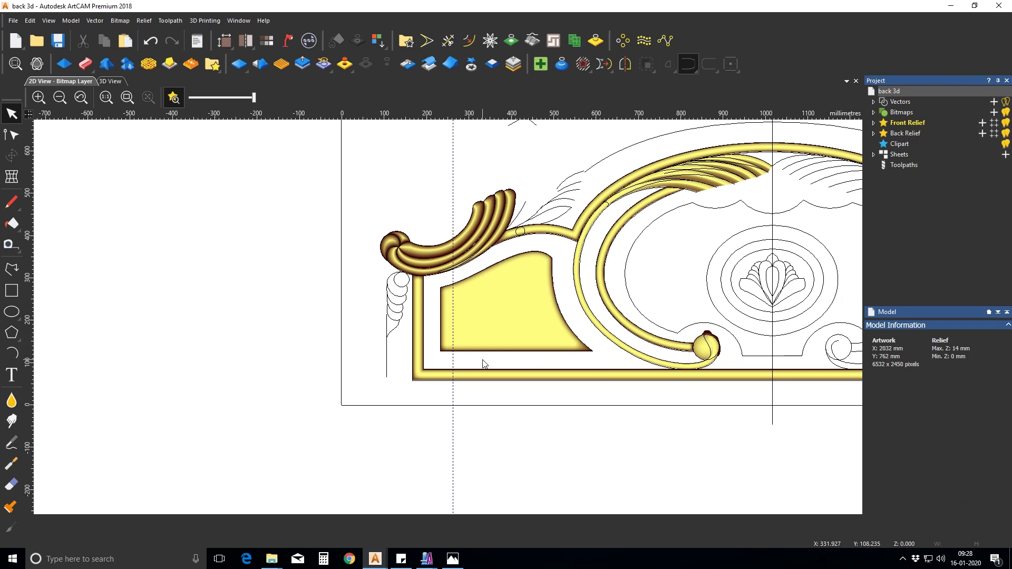
scroll(716, 352, "up", 5)
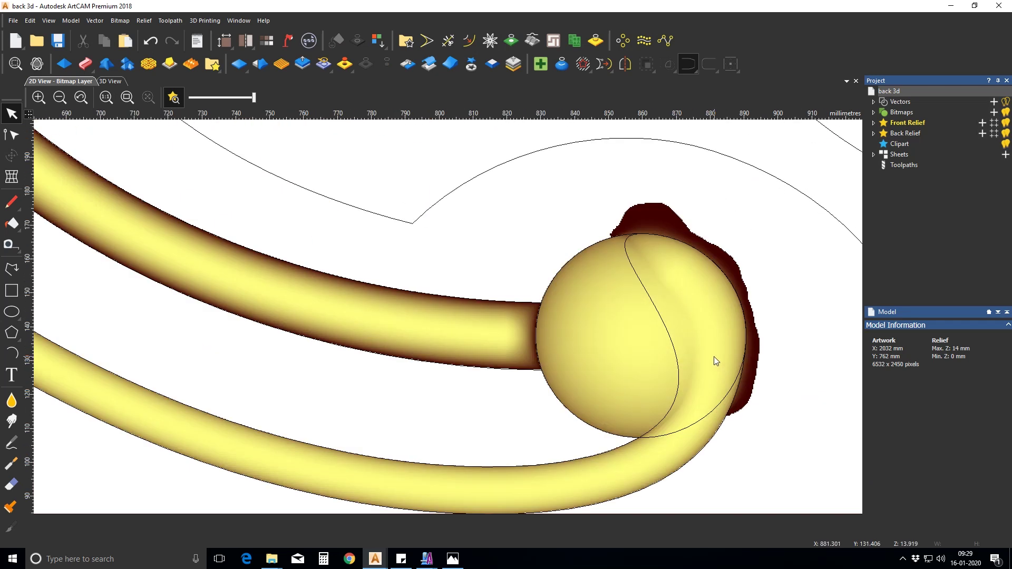
scroll(622, 373, "down", 3)
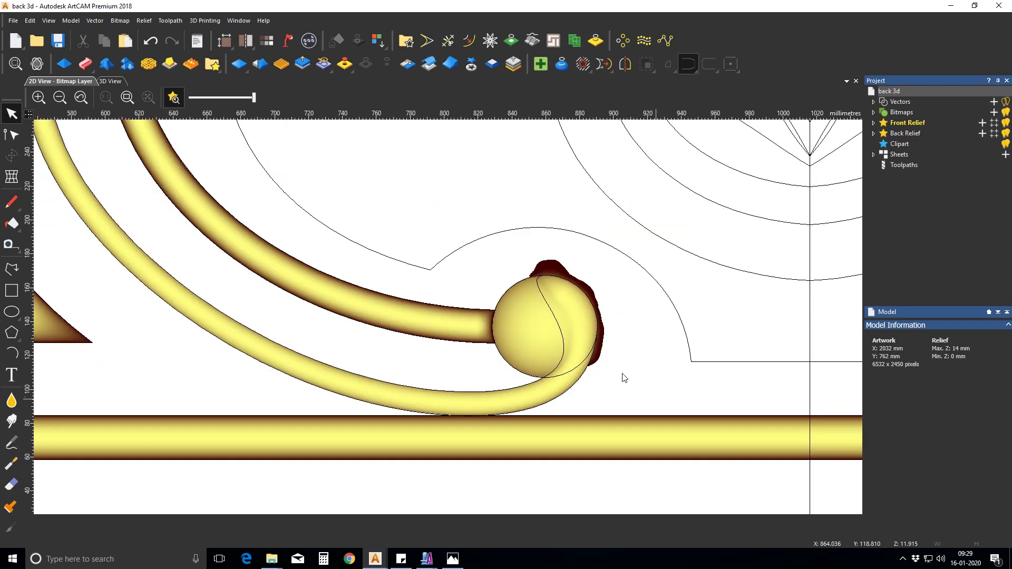
left_click(109, 81)
scroll(507, 328, "up", 2)
scroll(564, 391, "up", 4)
left_click_drag(556, 346, 436, 355)
scroll(554, 354, "up", 5)
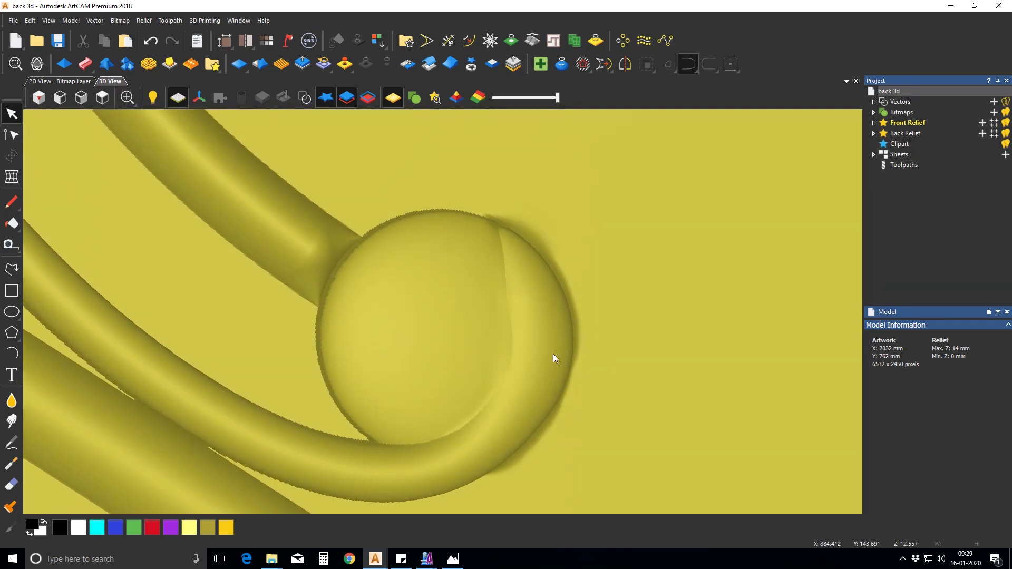
left_click(305, 98)
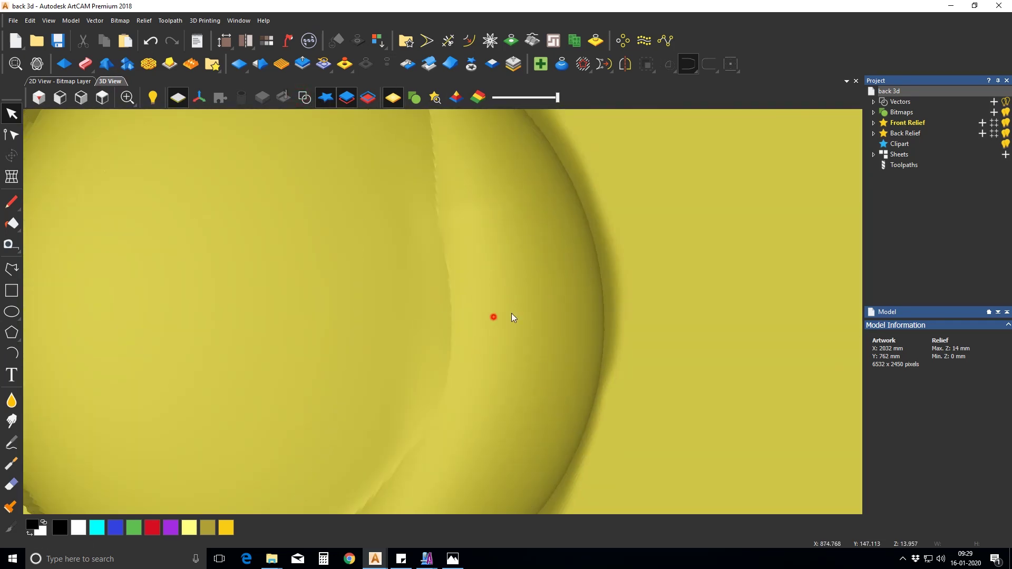
left_click_drag(511, 313, 507, 280)
left_click(12, 400)
mouse_move(401, 185)
left_mouse_down()
mouse_move(439, 364)
mouse_move(387, 457)
left_mouse_up()
Smooth the upper edge of the ball end where the band runs into it, and return to the 2D view.
scroll(465, 244, "down", 3)
scroll(461, 206, "up", 4)
mouse_move(391, 231)
middle_mouse_down()
mouse_move(366, 312)
mouse_move(258, 227)
middle_mouse_up()
left_click_drag(385, 158, 136, 174)
mouse_move(437, 164)
left_mouse_down()
mouse_move(722, 369)
mouse_move(406, 166)
left_mouse_up()
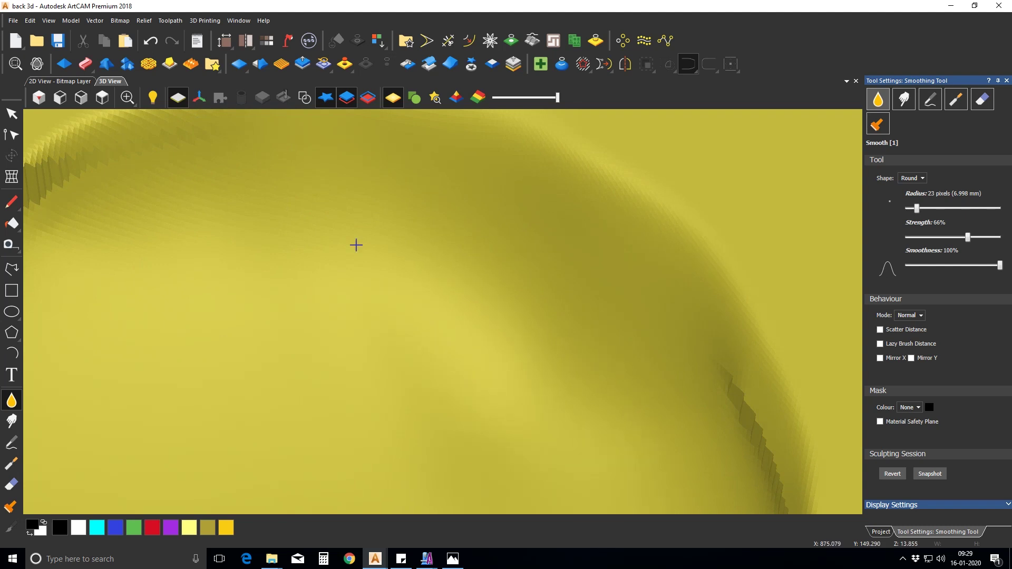
scroll(411, 315, "down", 4)
scroll(448, 311, "down", 3)
scroll(519, 422, "up", 3)
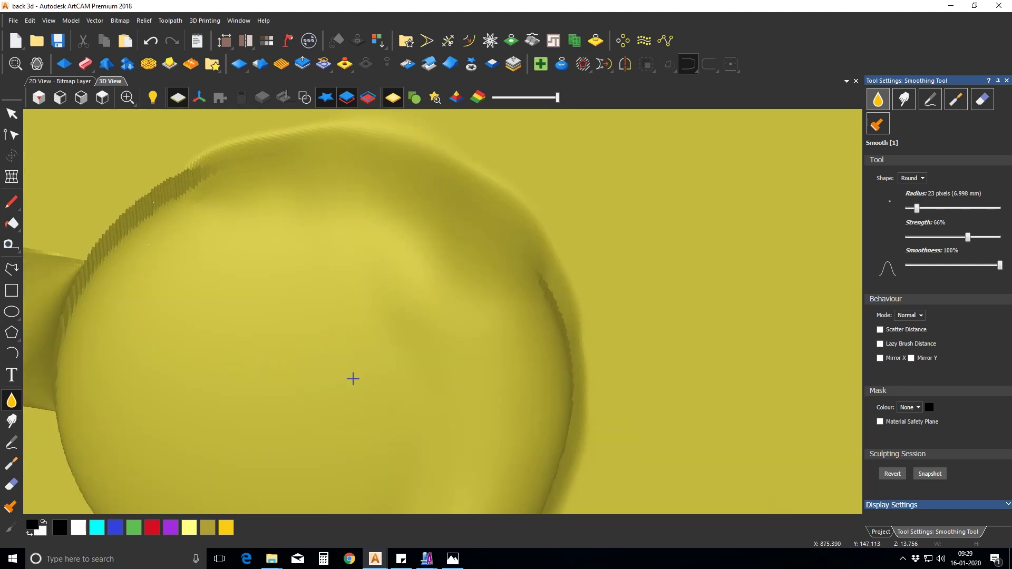
scroll(443, 376, "down", 3)
left_click(60, 81)
key("Escape")
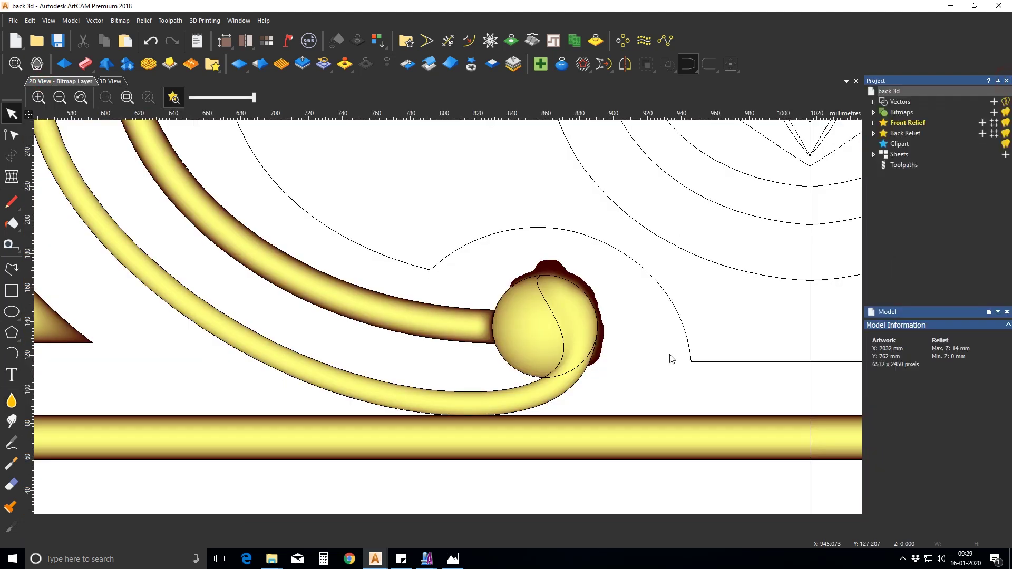
Check the central medallion and surrounding panel against the headboard reference photo.
scroll(395, 320, "down", 4)
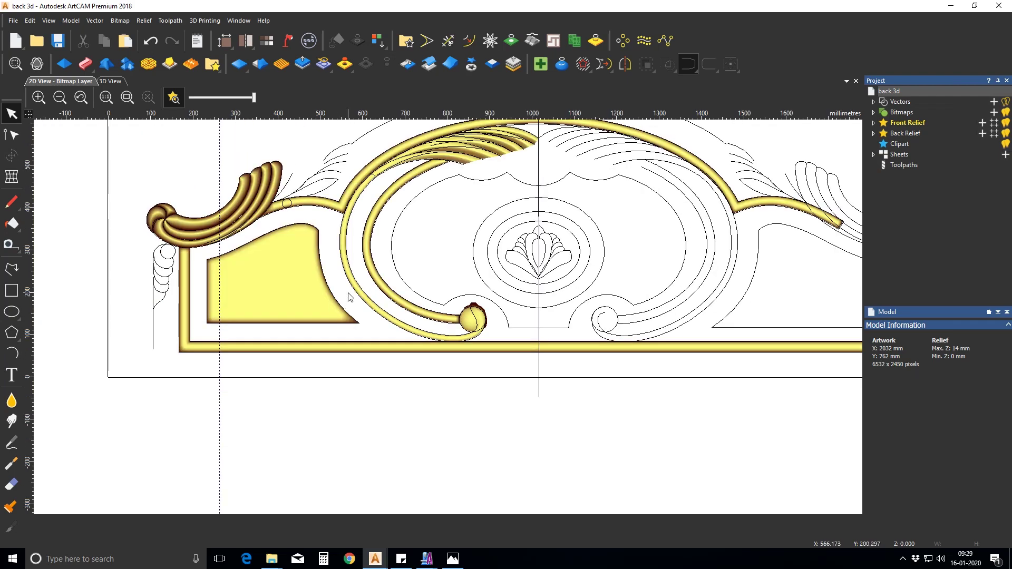
left_click(452, 559)
left_click(452, 559)
left_click(452, 559)
left_click(452, 559)
Complete the outermost medallion ellipse from its two halves and select it together with the scalloped central panel outline.
left_click(494, 210)
left_click(548, 200)
left_click(546, 199)
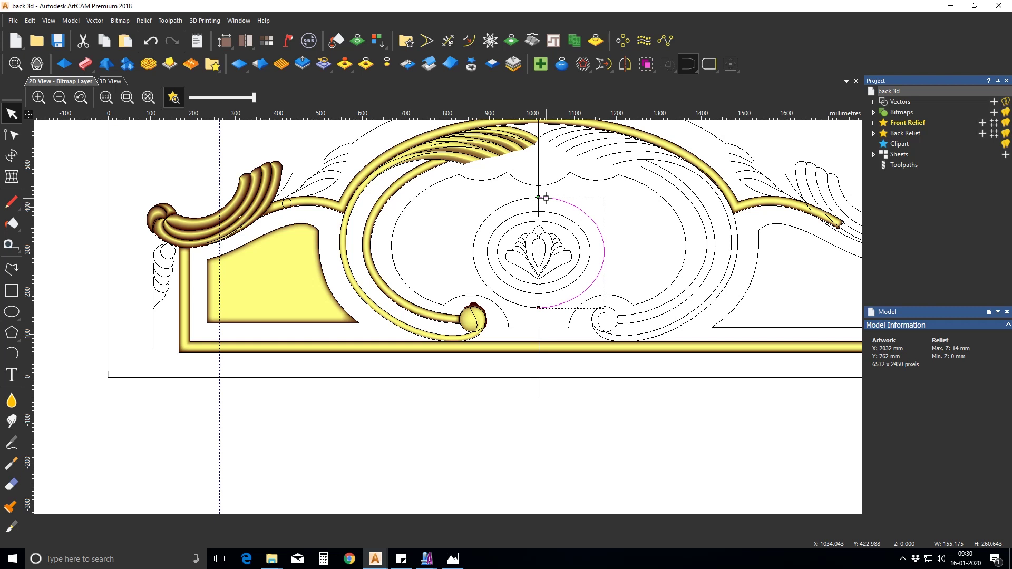
left_click(528, 200)
left_click(524, 184)
left_click(522, 199, "shift")
Build the area between the scalloped panel outline and the outermost ellipse as a round shape relief with angle 80, limited to 14 mm height.
key("F12")
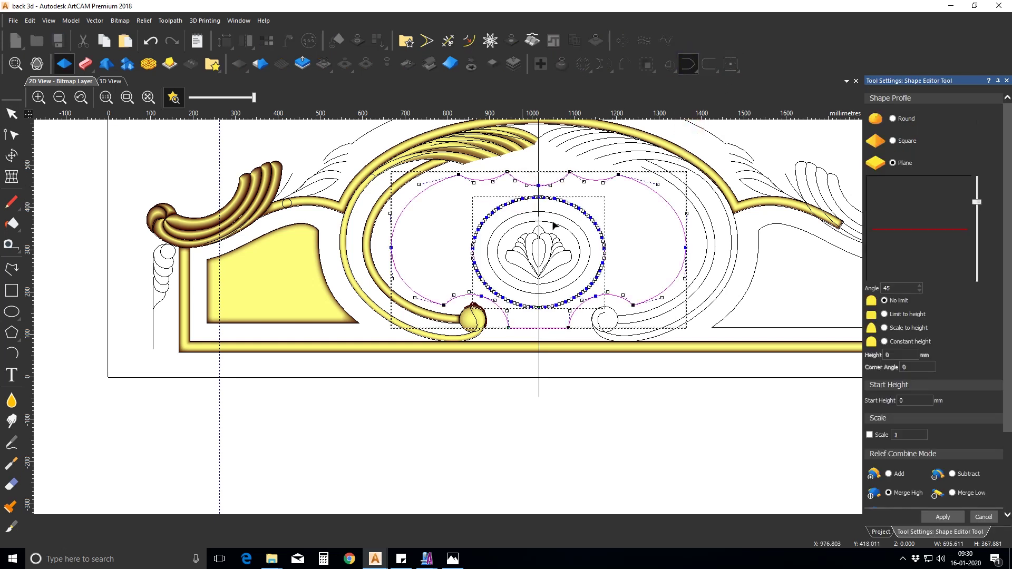
left_click(897, 120)
left_click_drag(911, 288, 831, 294)
type("80")
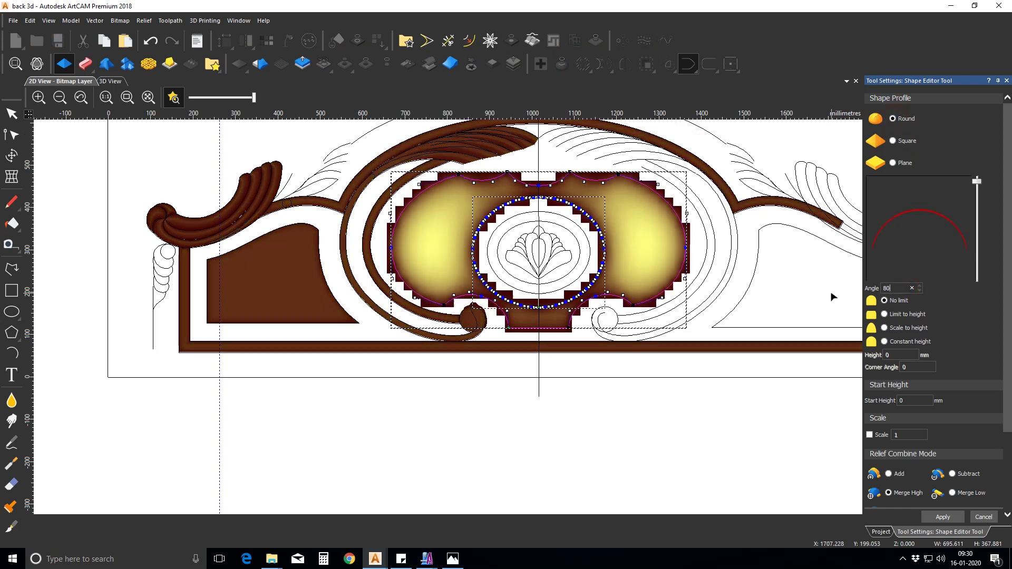
left_click(884, 315)
left_click_drag(907, 355, 868, 358)
type("14")
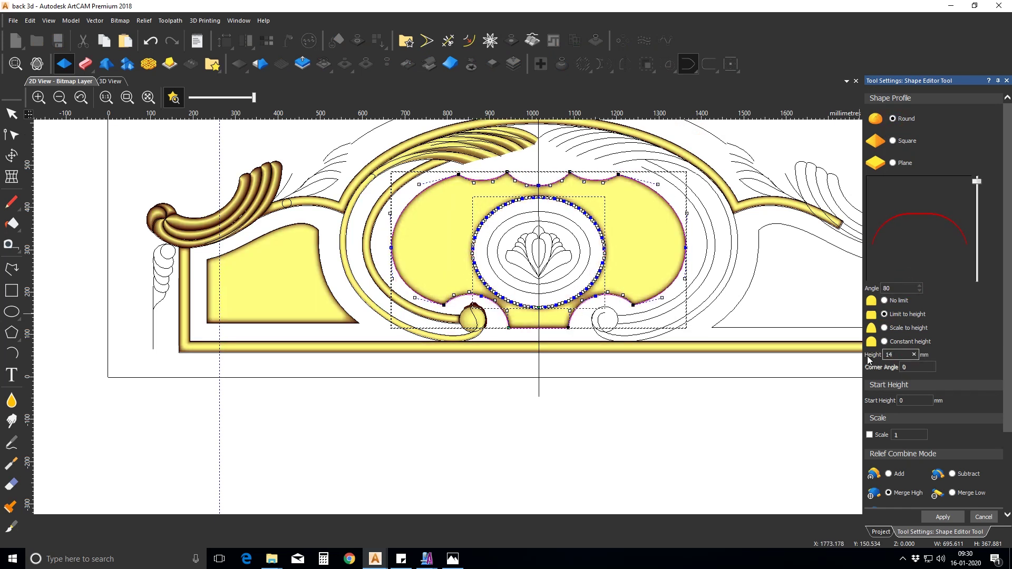
left_click(938, 520)
left_click(984, 516)
left_click(515, 414)
Join the two halves of the medallion ring's outer ellipse into one closed vector.
left_click(486, 225)
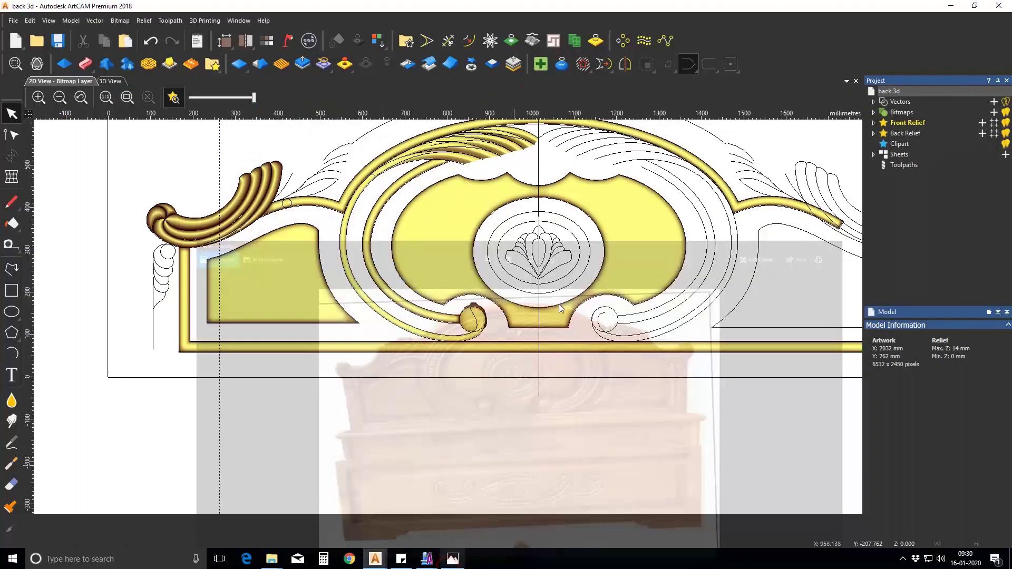
left_click(501, 223)
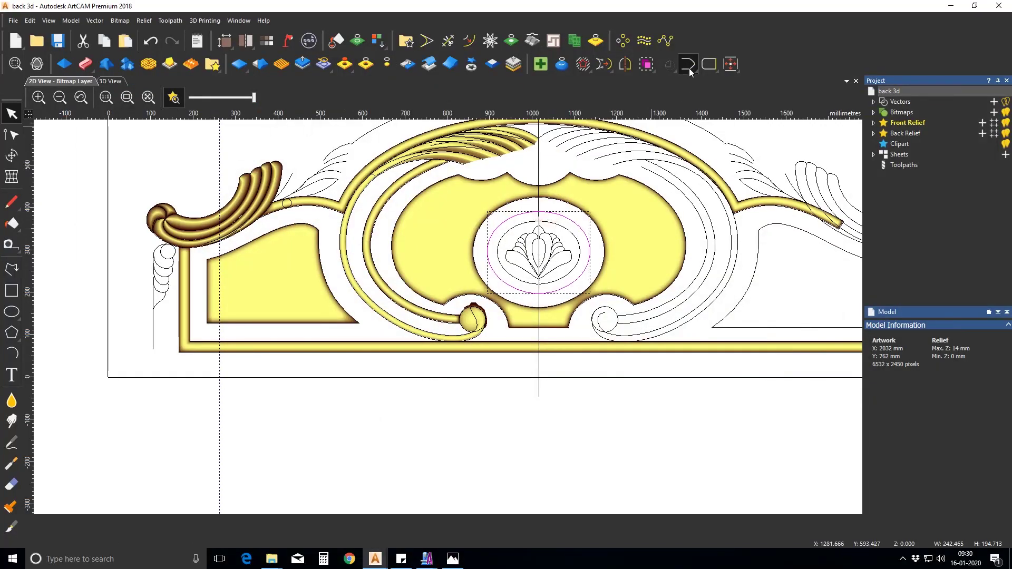
left_click(555, 223)
left_click(526, 223, "shift")
left_click(688, 63)
Build the ring between the medallion's two inner ellipses as a round shape relief with angle 60 and a constant height of 14 mm.
left_click(553, 213, "shift")
double_click(554, 212)
left_click(893, 118)
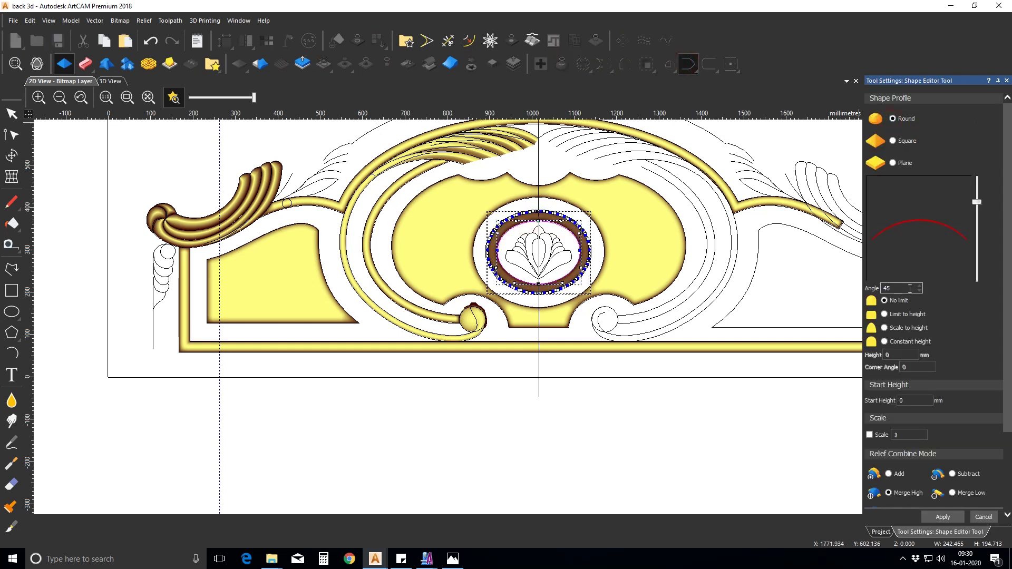
type("60")
left_click(884, 341)
left_click_drag(897, 355, 873, 356)
type("14")
left_click(943, 517)
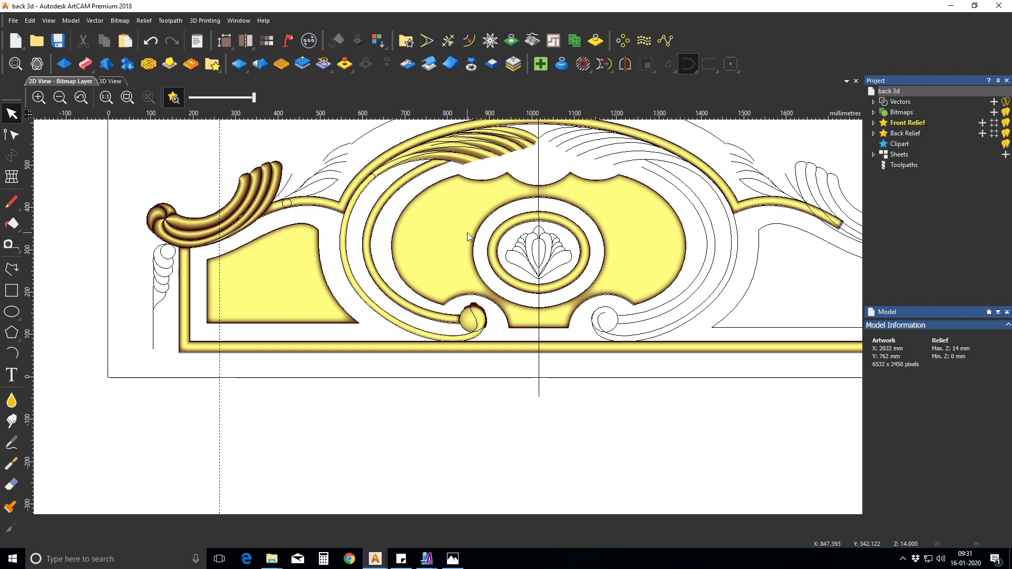
Join the left and right halves of the headboard's top arch outline at the centre line.
scroll(467, 232, "down", 3)
scroll(498, 202, "up", 3)
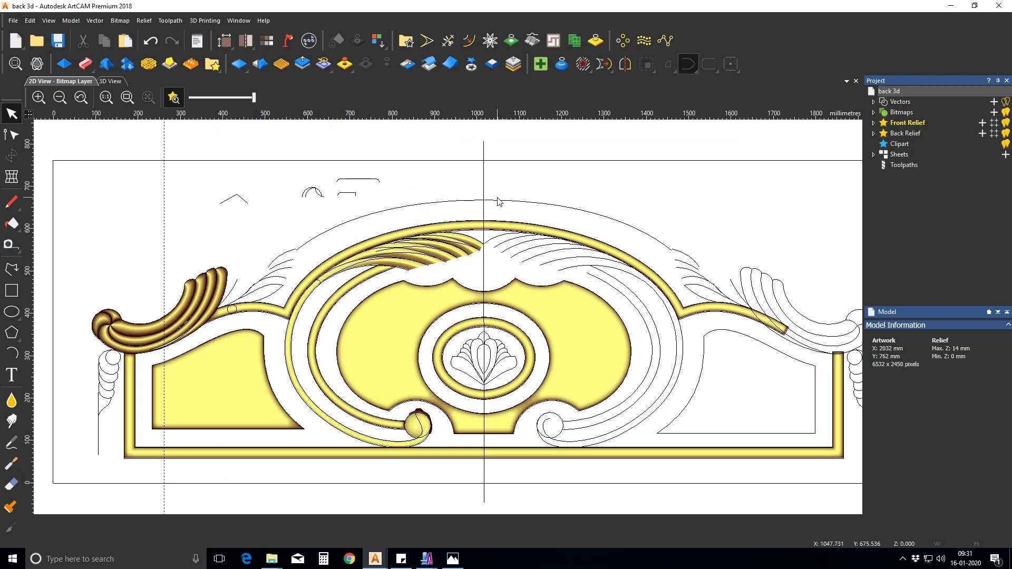
left_click(497, 200)
left_click(474, 200, "shift")
left_click(689, 65)
left_click(547, 149)
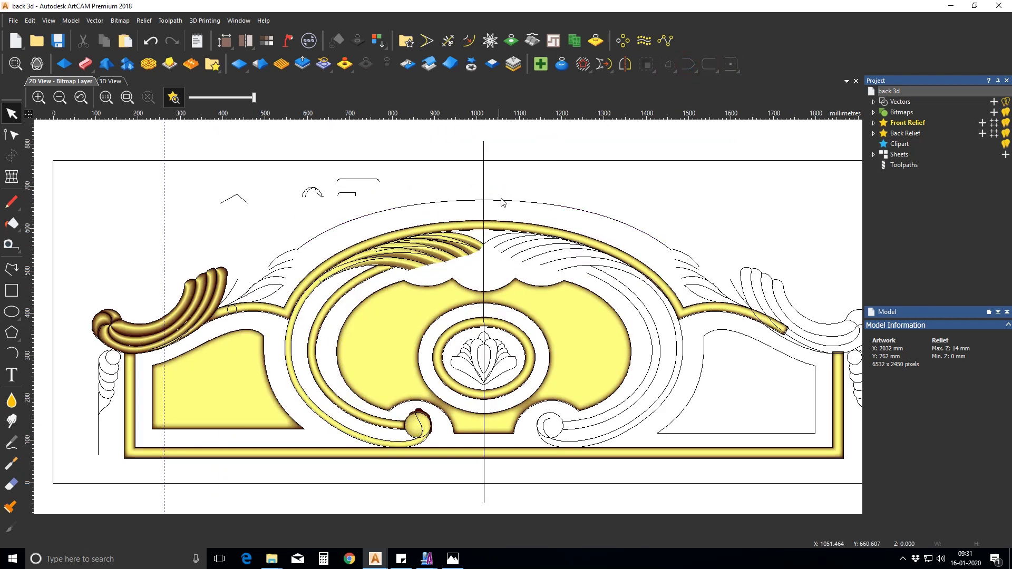
Inspect the top arch and inner panel vectors, and compare them with the headboard reference photo.
double_click(501, 201)
left_click(517, 184)
left_click(508, 219)
left_click(519, 207)
left_click(506, 254)
left_click(391, 306)
left_click(452, 559)
left_click(452, 559)
left_click(452, 560)
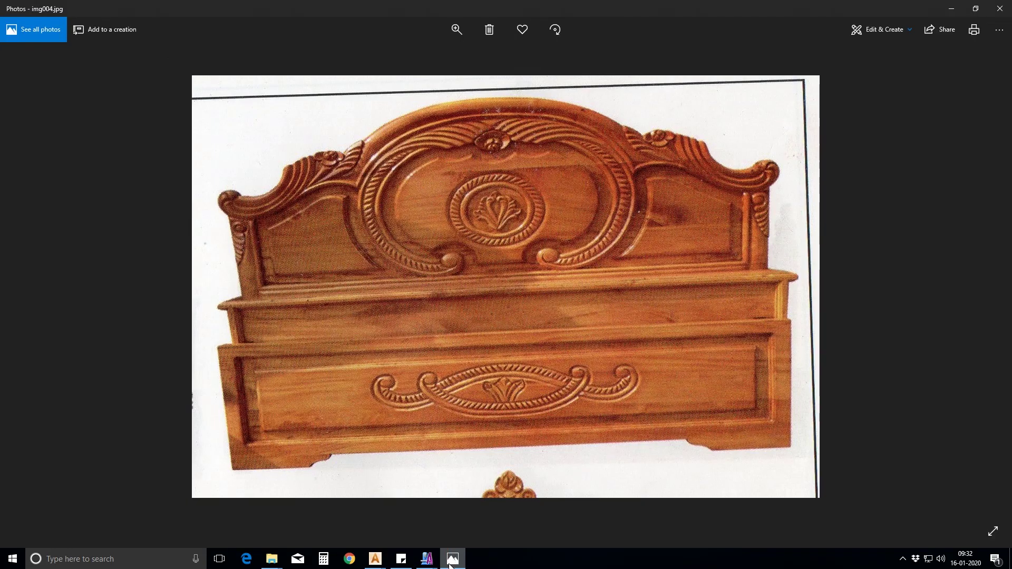